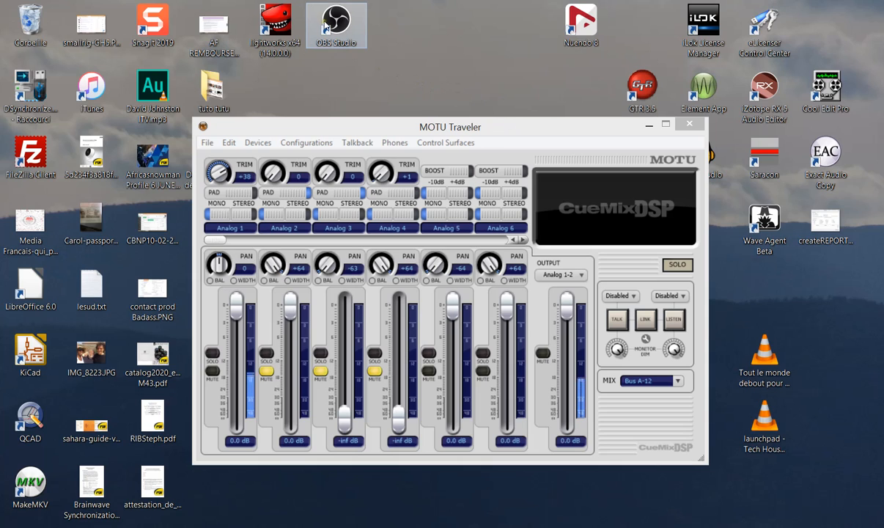
- Launch OBS Studio from the desktop
{"action": "left_click", "coordinate": [337, 24]}
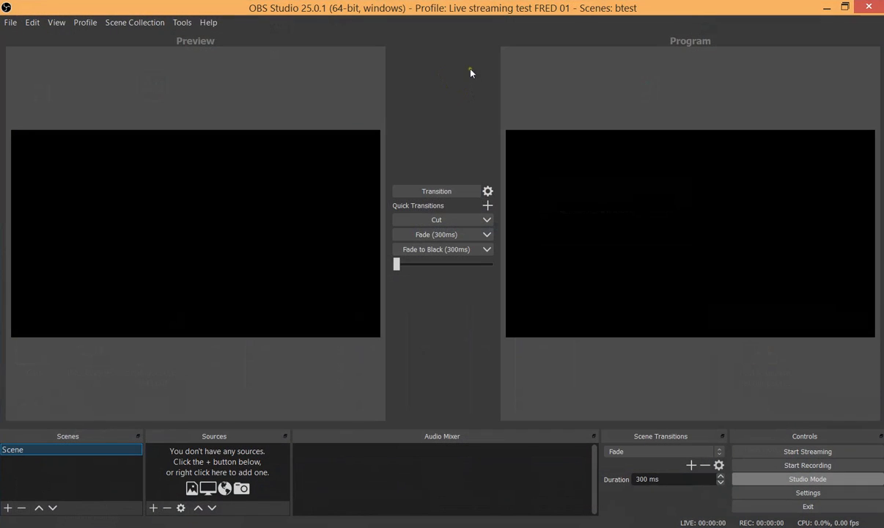
- Run the Auto-Configuration Wizard optimized for streaming, with a 1920x1080 base canvas resolution and 30 FPS
{"action": "left_click", "coordinate": [182, 23]}
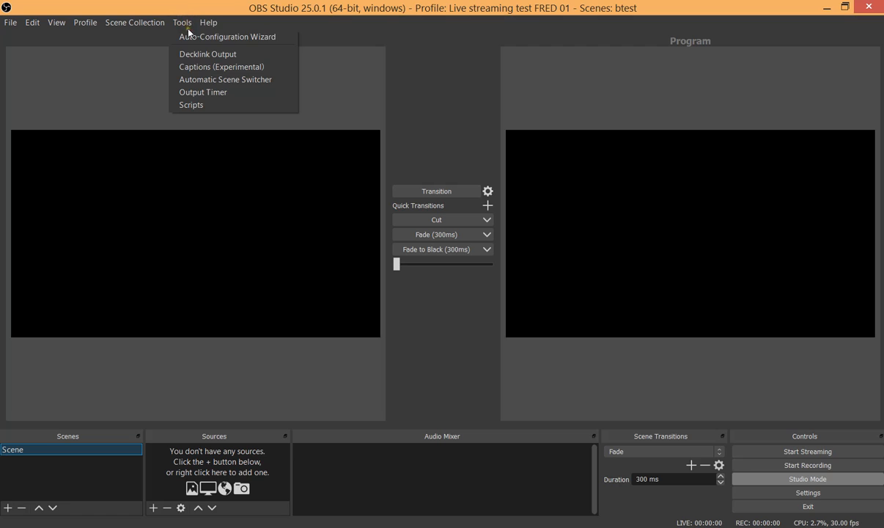
{"action": "left_click", "coordinate": [190, 36]}
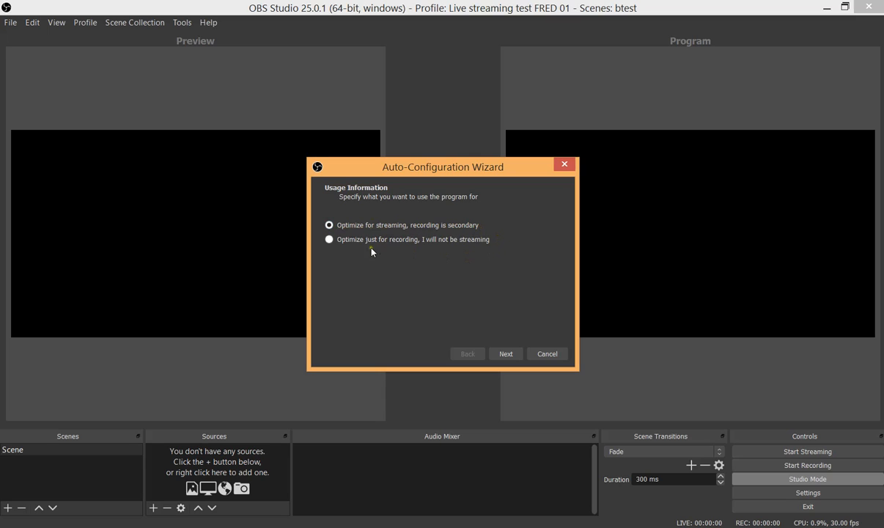
{"action": "left_click", "coordinate": [506, 354]}
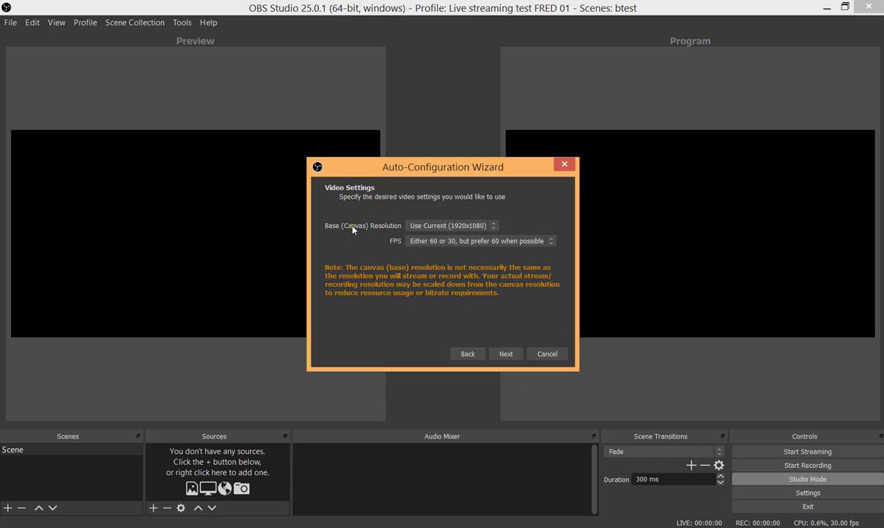
{"action": "left_click", "coordinate": [456, 226]}
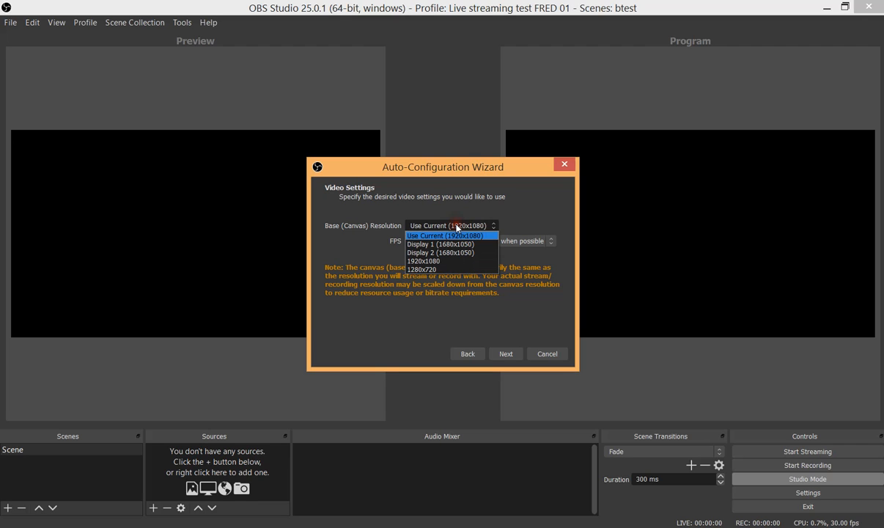
{"action": "left_click", "coordinate": [433, 261]}
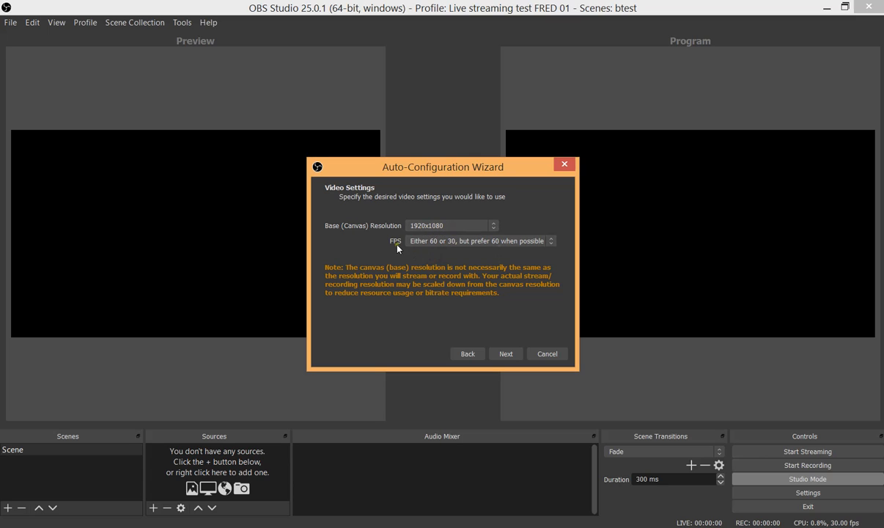
{"action": "left_click", "coordinate": [464, 241]}
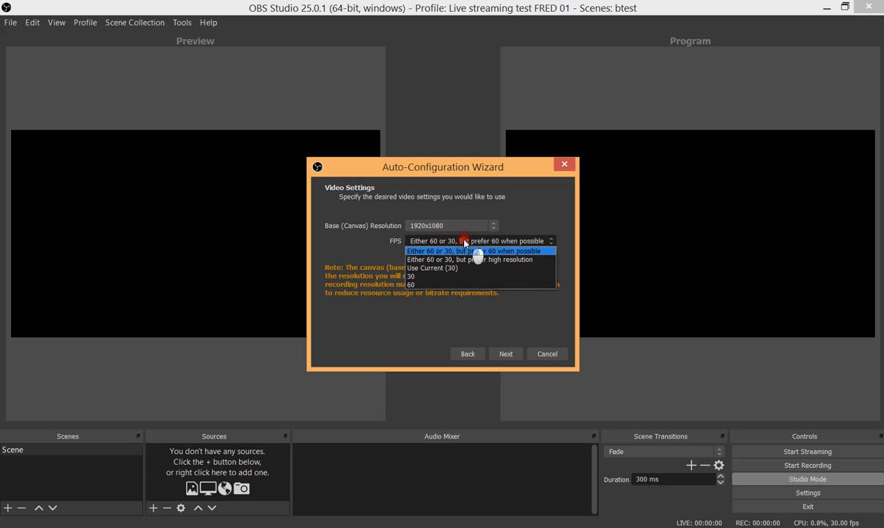
{"action": "left_click", "coordinate": [432, 277]}
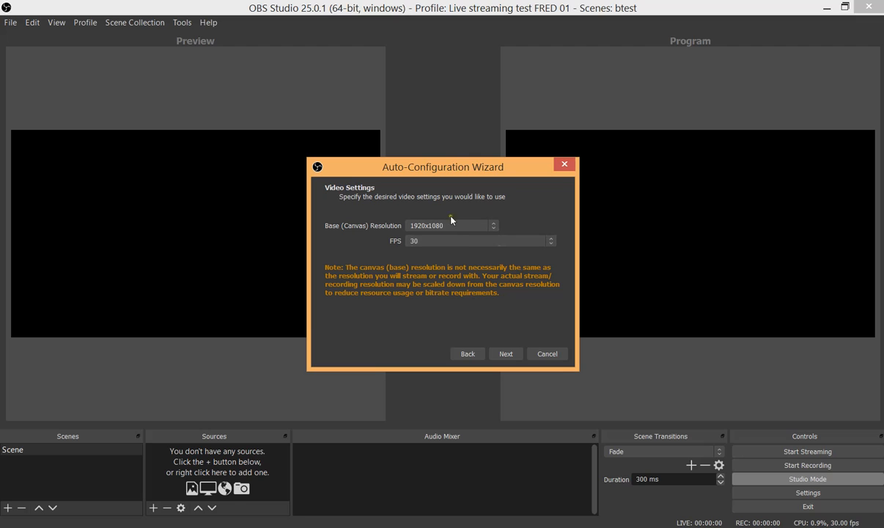
{"action": "left_click", "coordinate": [505, 354]}
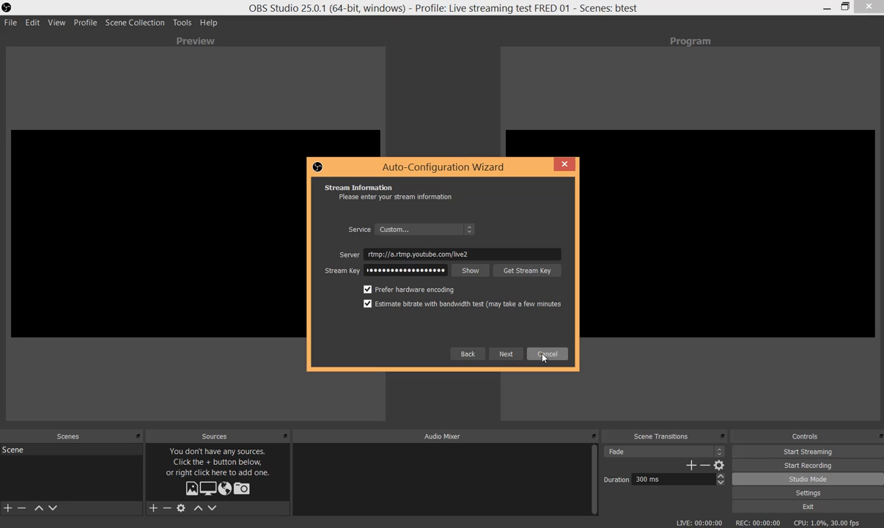
- Decline the bandwidth test for the custom stream service and cancel the Auto-Configuration Wizard
{"action": "left_click", "coordinate": [505, 355]}
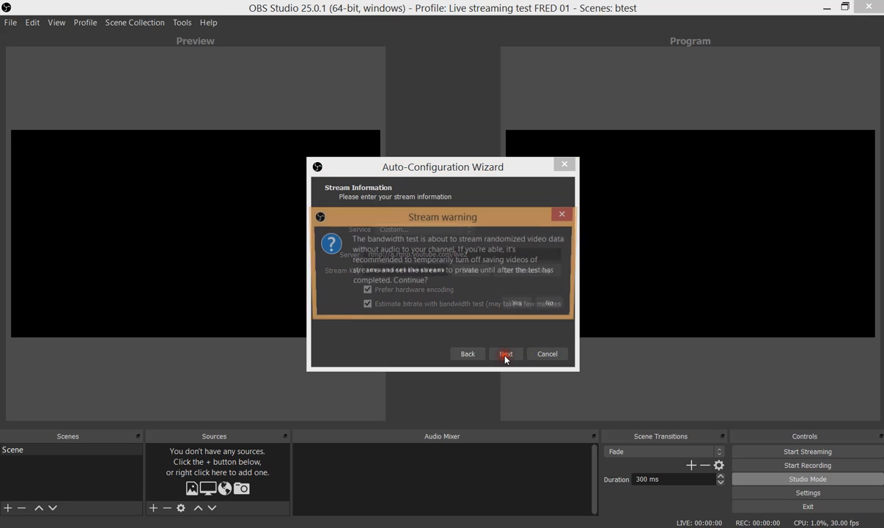
{"action": "left_click", "coordinate": [553, 305]}
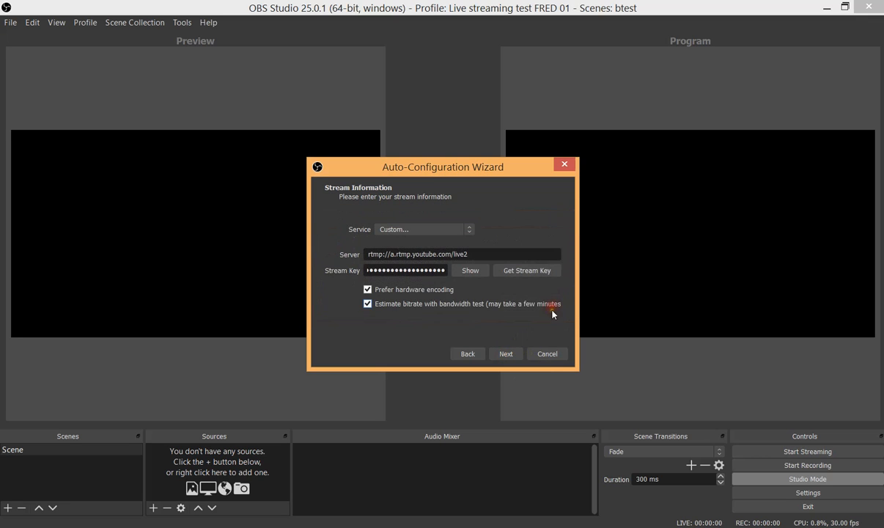
{"action": "left_click", "coordinate": [548, 355]}
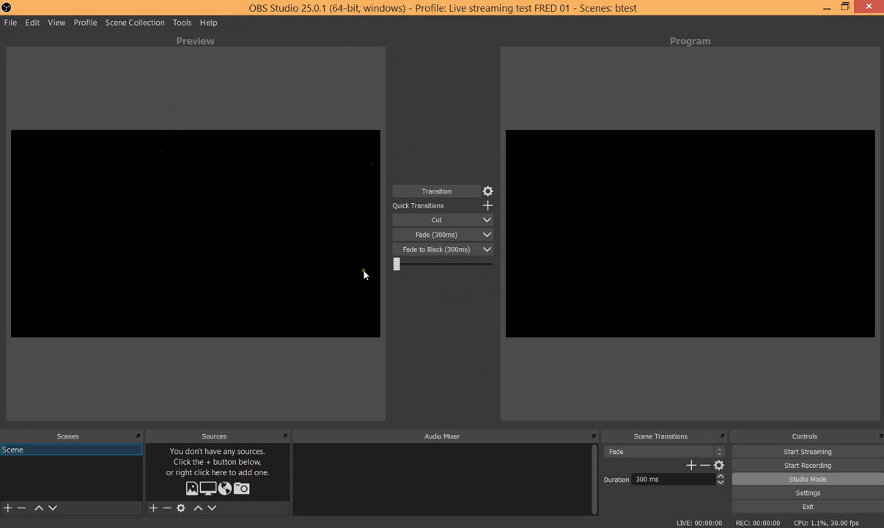
- Create a new scene collection named test4
{"action": "left_click", "coordinate": [131, 24]}
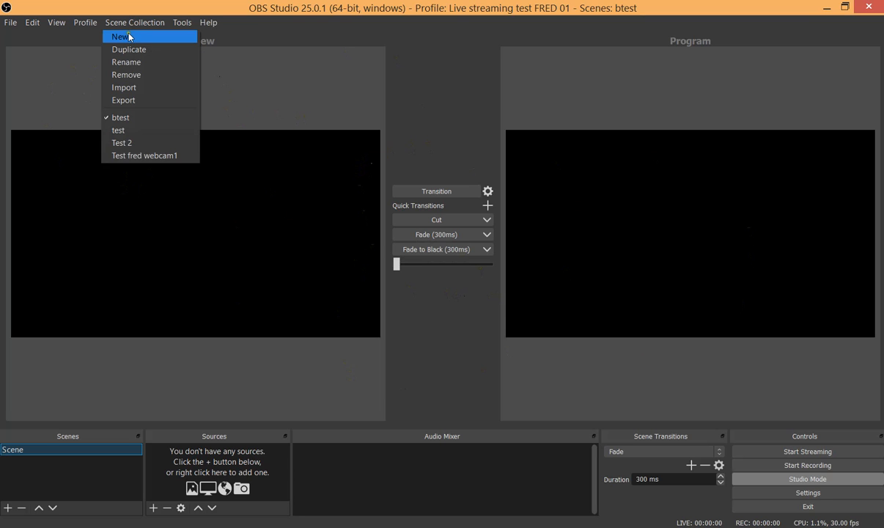
{"action": "left_click", "coordinate": [129, 36]}
{"action": "left_click", "coordinate": [421, 285]}
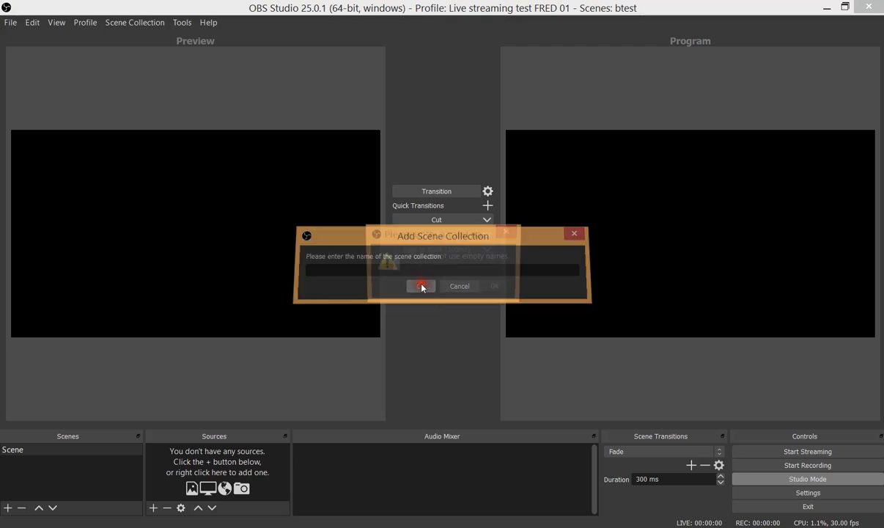
{"action": "left_click", "coordinate": [495, 285]}
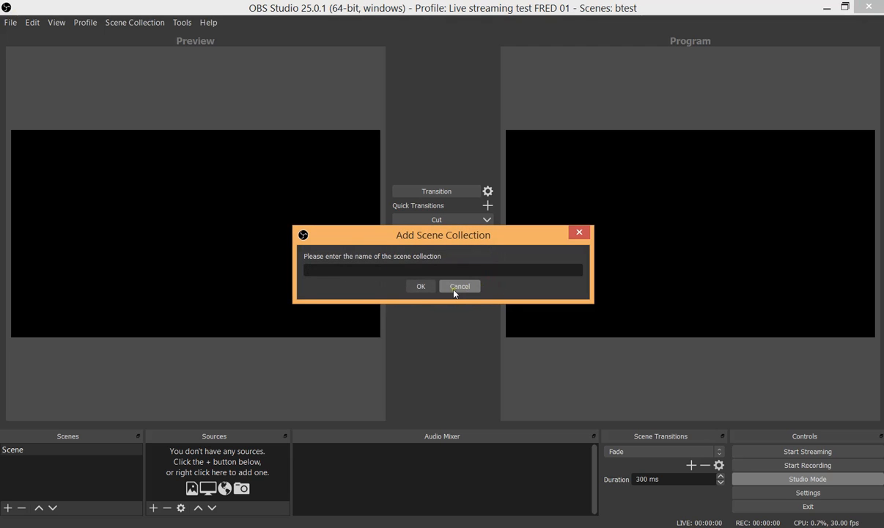
{"action": "type", "text": "test4"}
{"action": "left_click", "coordinate": [417, 291]}
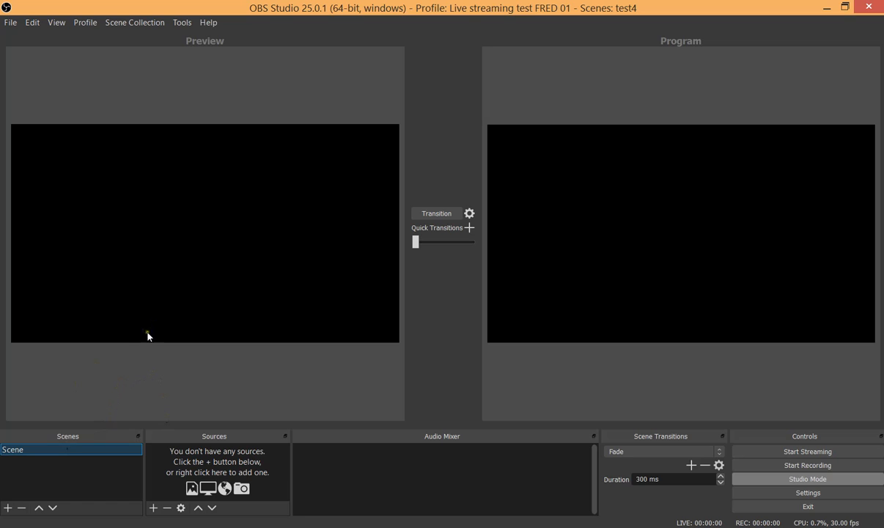
- Open the program settings and review the video canvas resolution, output resolution and frame rate
{"action": "left_click", "coordinate": [11, 23]}
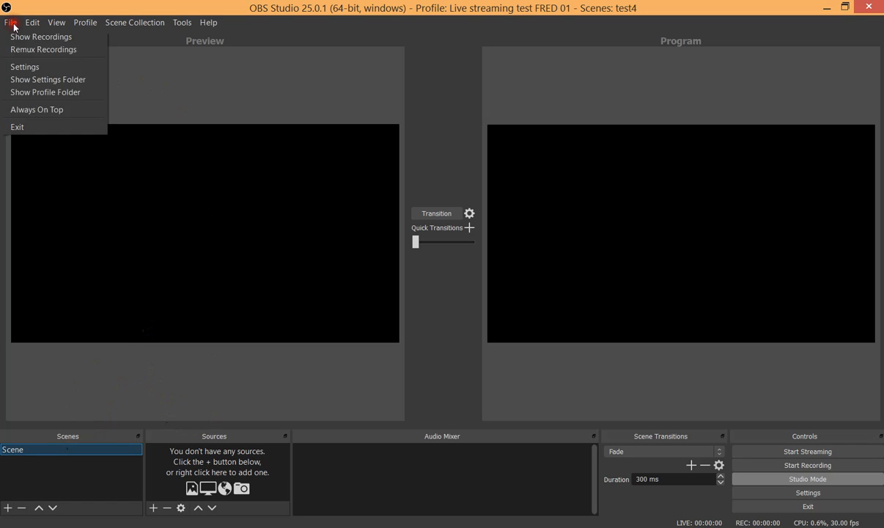
{"action": "left_click", "coordinate": [25, 67]}
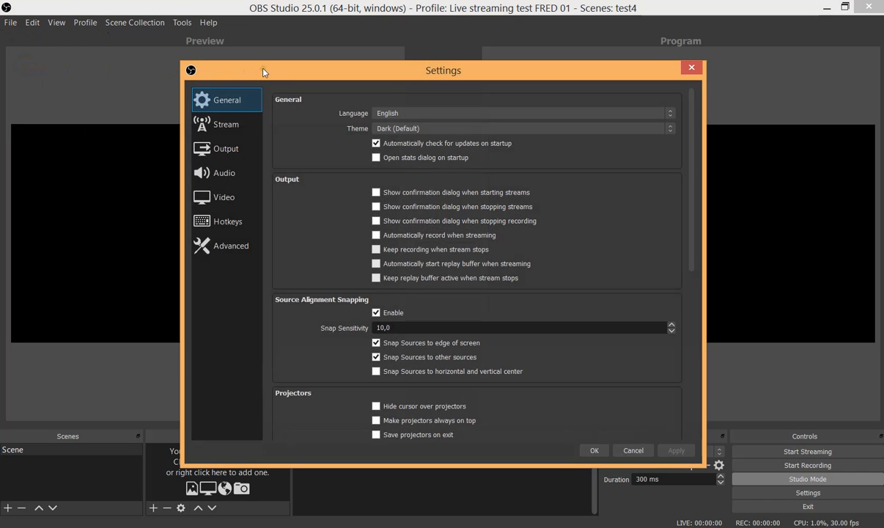
{"action": "left_click_drag", "start_coordinate": [262, 71], "coordinate": [249, 74]}
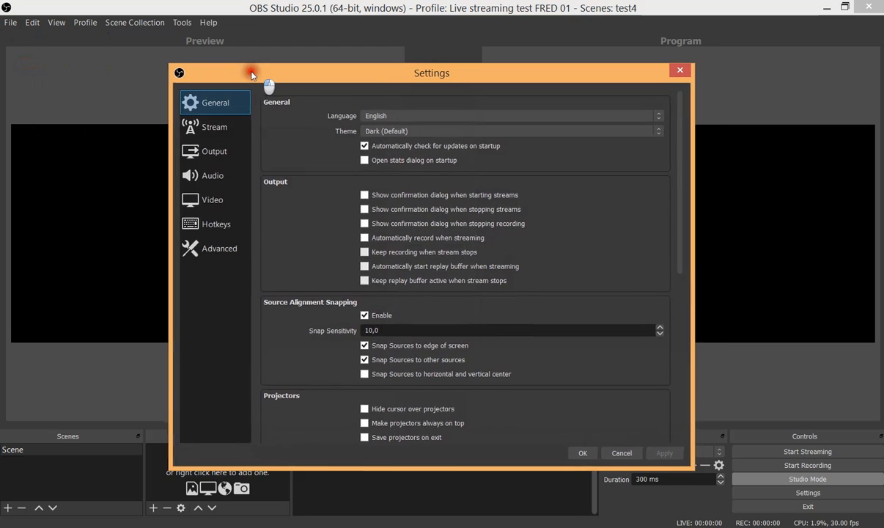
{"action": "left_click", "coordinate": [220, 200]}
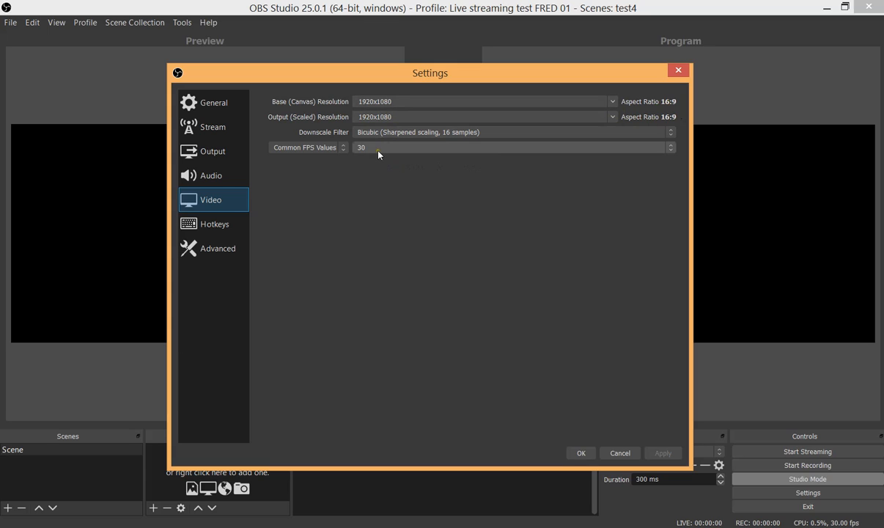
- Set the Desktop Audio device to MOTU Analog 1-2 (MOTU Audio Wave for 64 bit) in the audio settings
{"action": "left_click", "coordinate": [216, 177]}
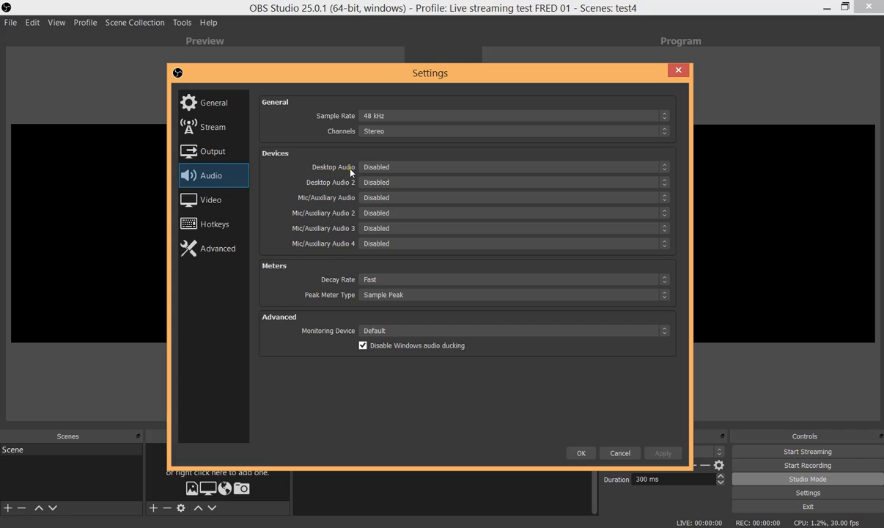
{"action": "left_click", "coordinate": [398, 170]}
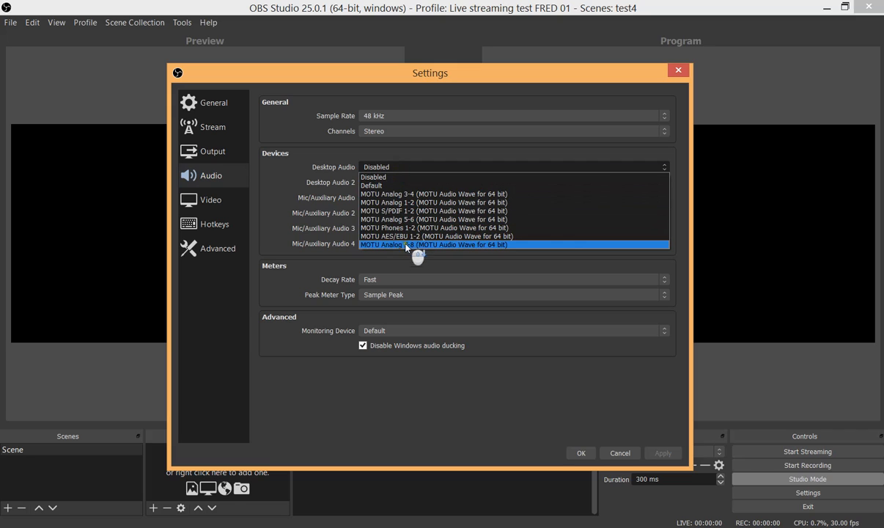
{"action": "left_click", "coordinate": [400, 203]}
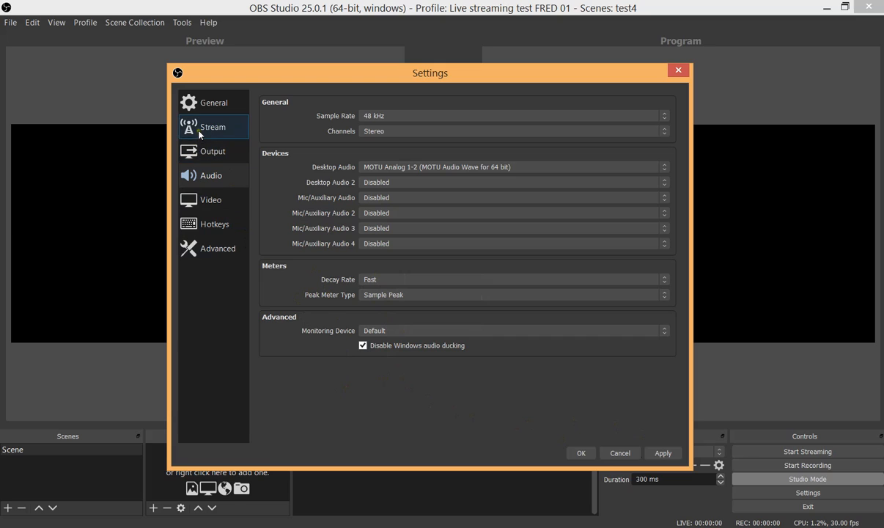
- In the output settings, disable Advanced Encoder Settings and set the streaming audio bitrate to 96
{"action": "left_click", "coordinate": [197, 150]}
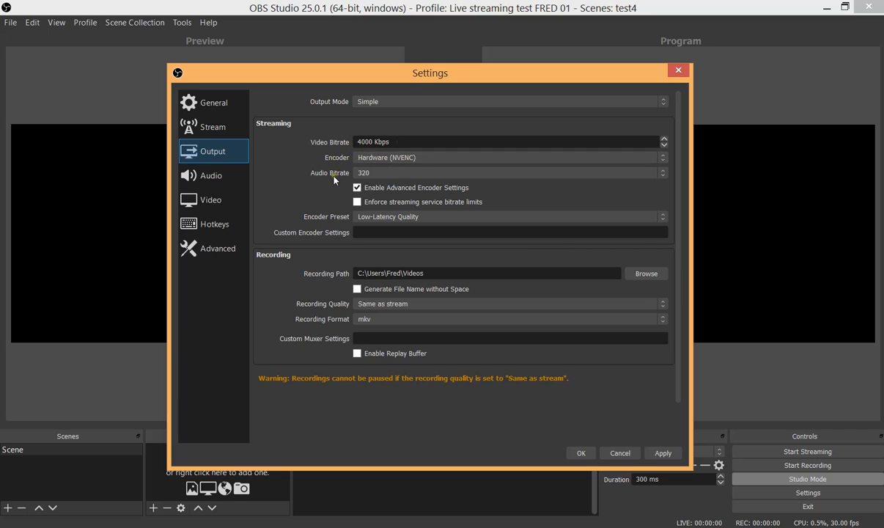
{"action": "left_click", "coordinate": [390, 174]}
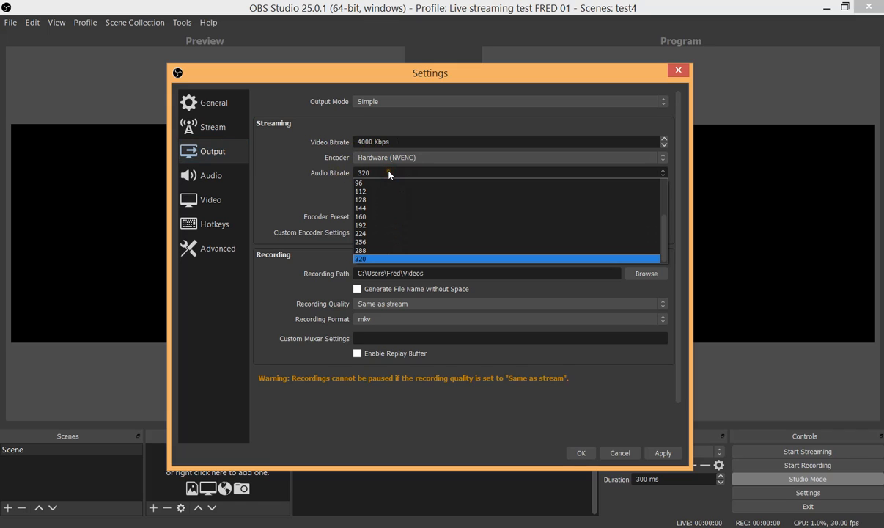
{"action": "left_click", "coordinate": [293, 173]}
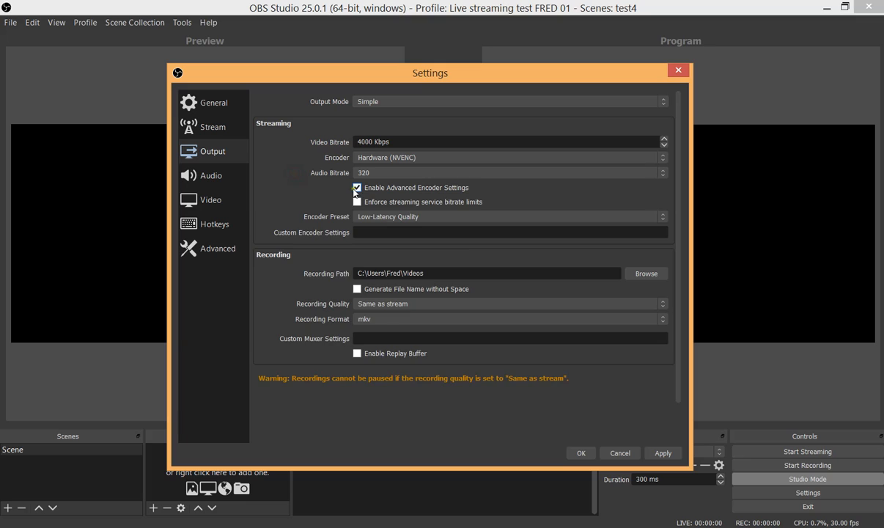
{"action": "left_click", "coordinate": [357, 188]}
{"action": "left_click", "coordinate": [364, 173]}
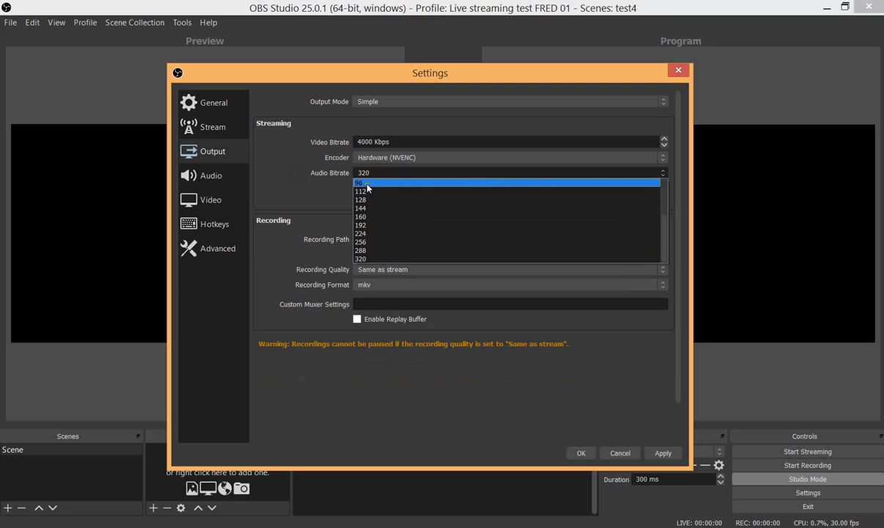
{"action": "left_click", "coordinate": [368, 188]}
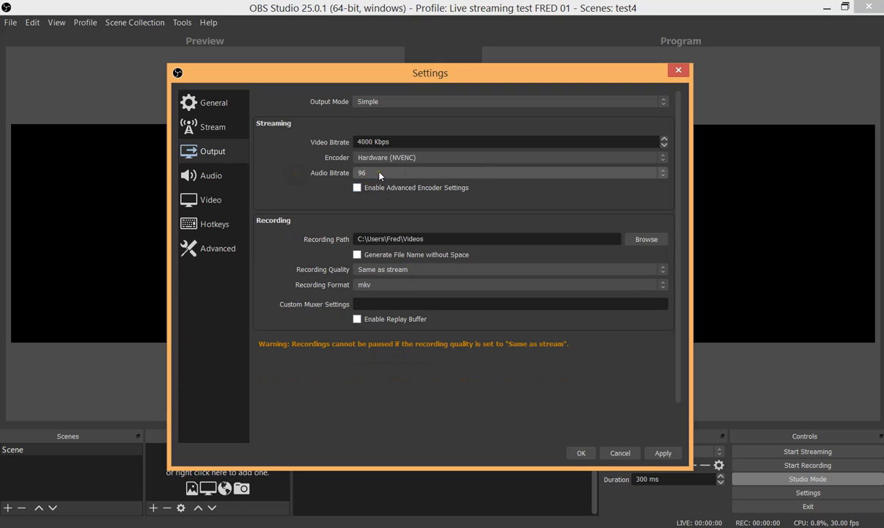
- Set the streaming audio bitrate to 320 and enable Advanced Encoder Settings with the Low-Latency Quality preset
{"action": "left_click", "coordinate": [379, 174]}
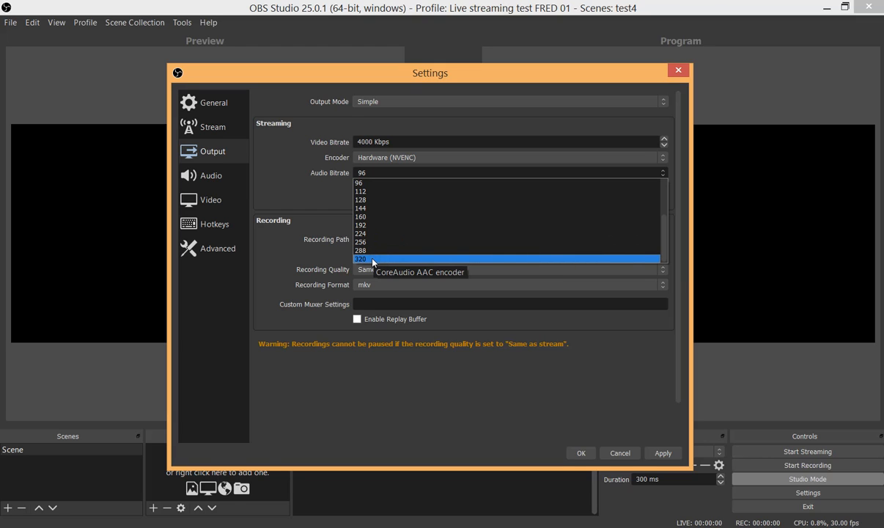
{"action": "left_click", "coordinate": [372, 260]}
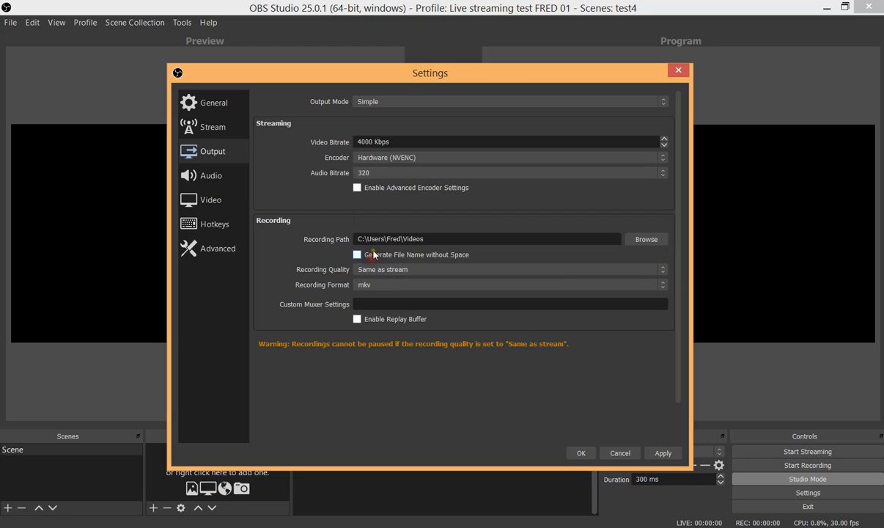
{"action": "left_click", "coordinate": [358, 188]}
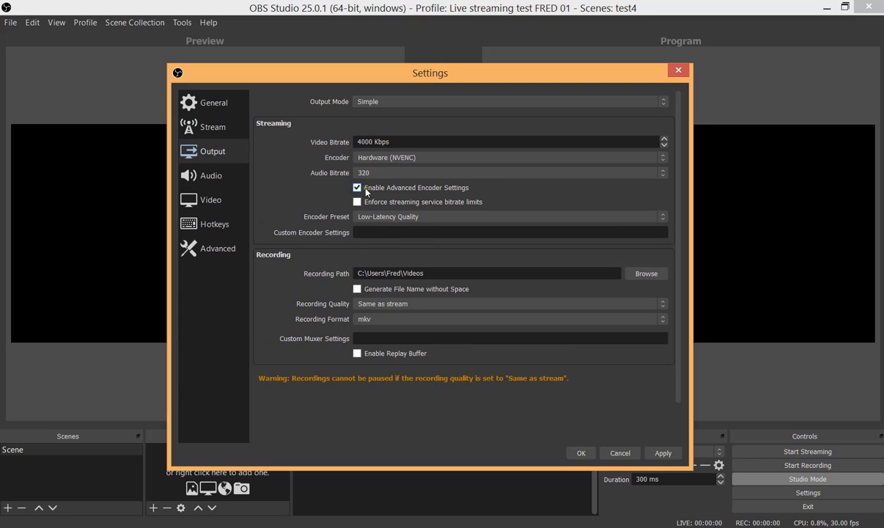
{"action": "left_click", "coordinate": [392, 218]}
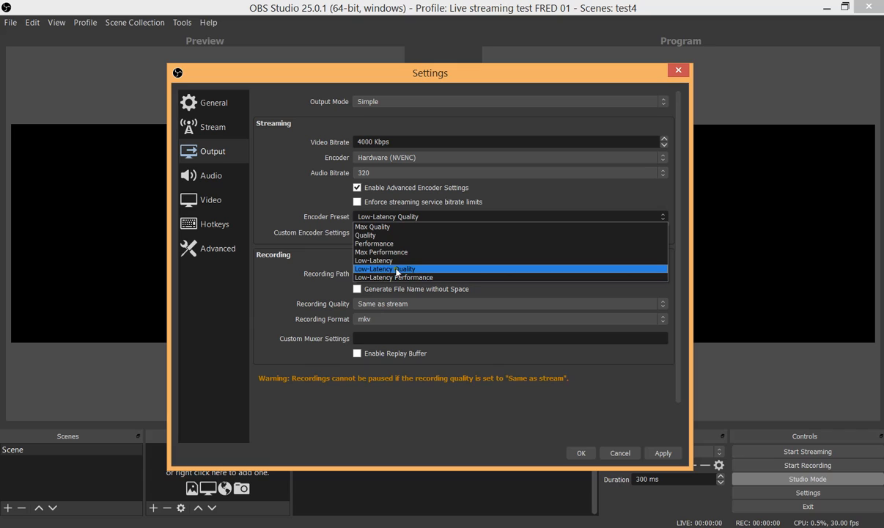
{"action": "left_click", "coordinate": [388, 269]}
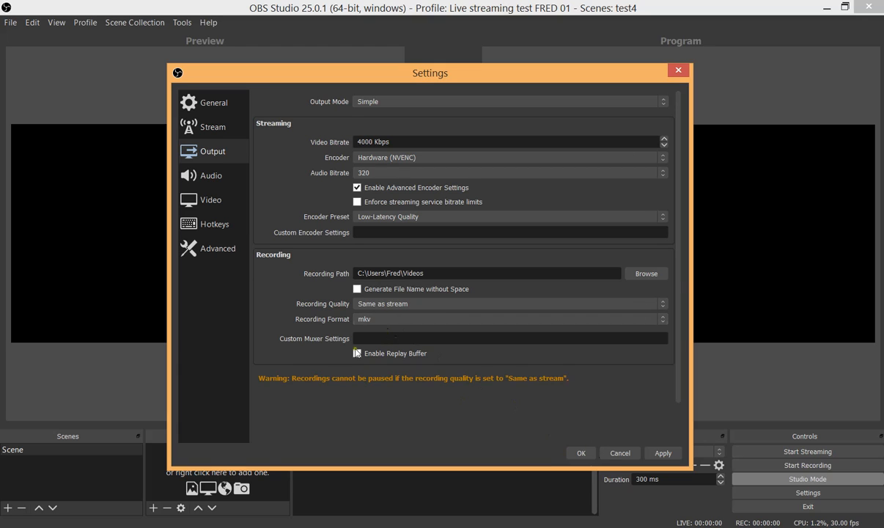
- Review the stream service and server settings, and the general output options
{"action": "left_click", "coordinate": [213, 128]}
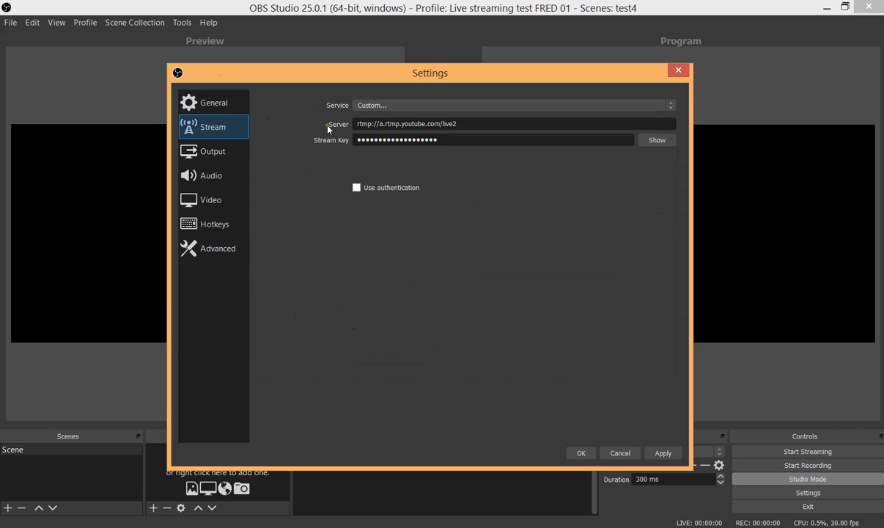
{"action": "left_click", "coordinate": [209, 106]}
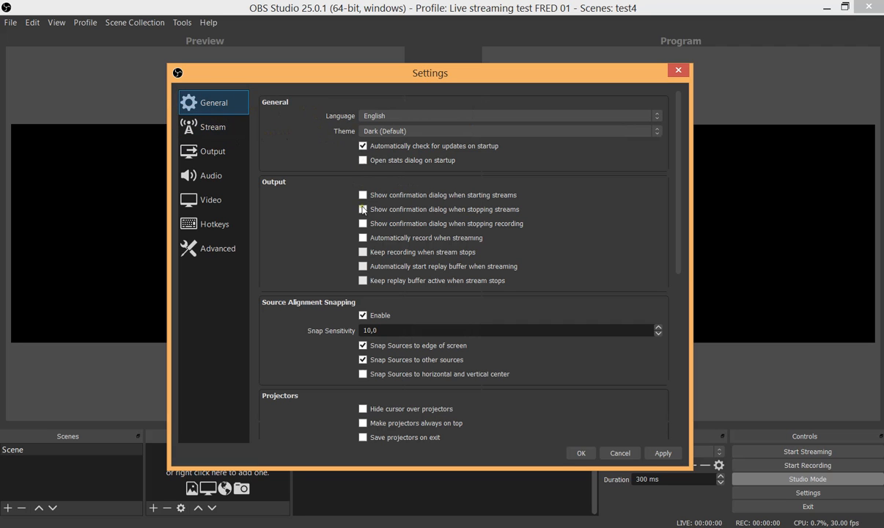
- Review the general settings for output, snapping, projectors and system tray, and accept the settings
{"action": "scroll", "coordinate": [325, 189], "scroll_direction": "down", "scroll_amount": 1}
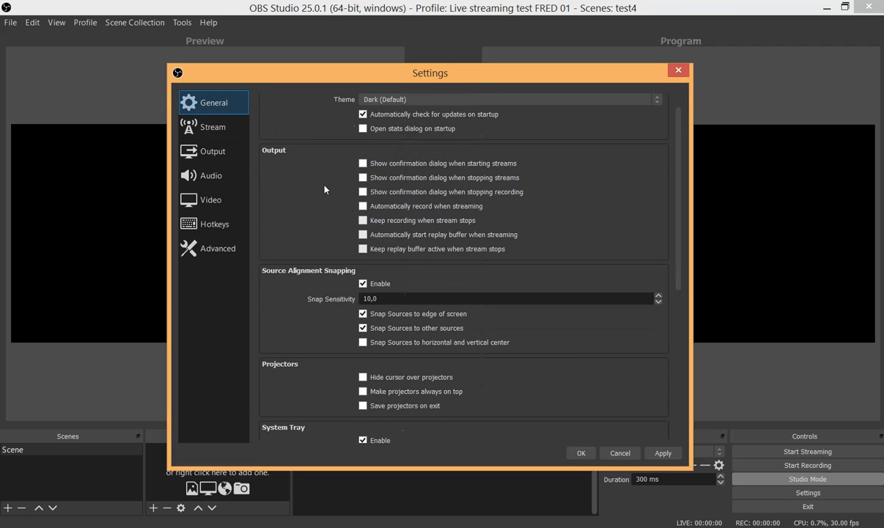
{"action": "scroll", "coordinate": [324, 189], "scroll_direction": "down", "scroll_amount": 2}
{"action": "scroll", "coordinate": [324, 189], "scroll_direction": "up", "scroll_amount": 3}
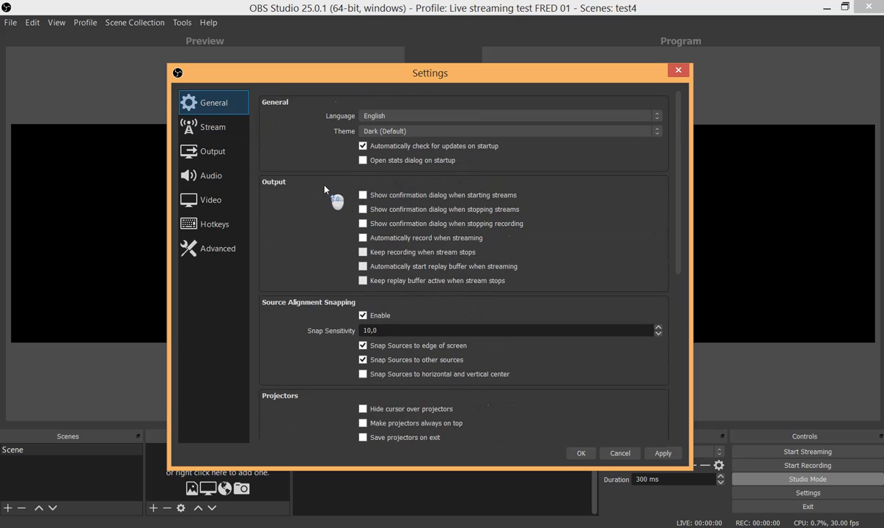
{"action": "left_click", "coordinate": [590, 452]}
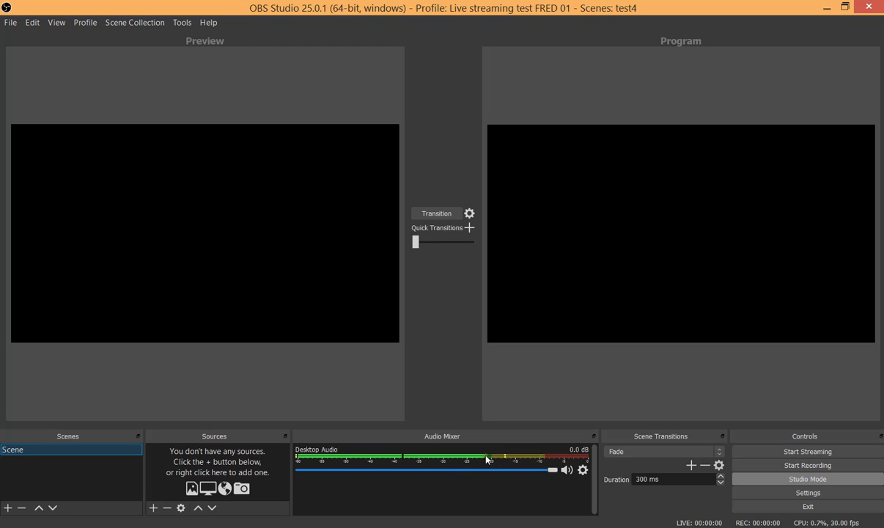
- Test the Desktop Audio controls in the audio mixer by muting the channel and unmuting it again
{"action": "mouse_move", "coordinate": [553, 469]}
{"action": "left_mouse_down"}
{"action": "mouse_move", "coordinate": [468, 469]}
{"action": "mouse_move", "coordinate": [570, 470]}
{"action": "mouse_move", "coordinate": [556, 469]}
{"action": "left_mouse_up"}
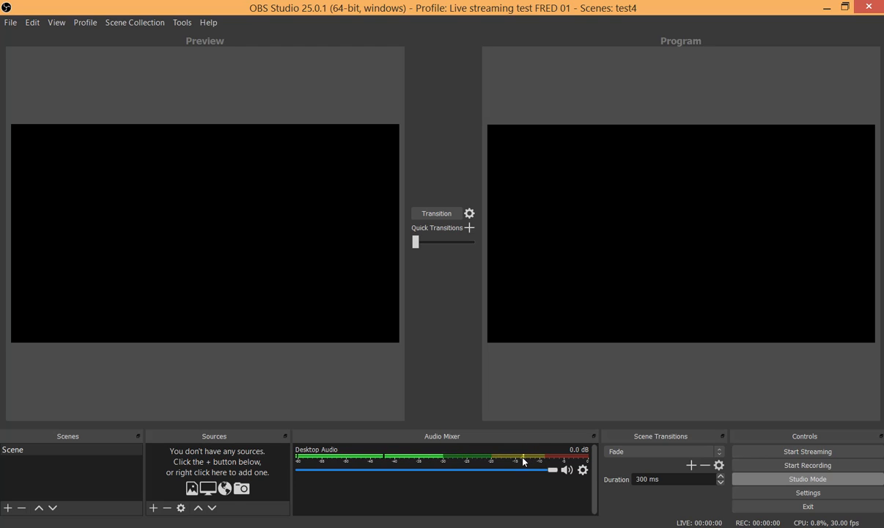
{"action": "left_click", "coordinate": [566, 470]}
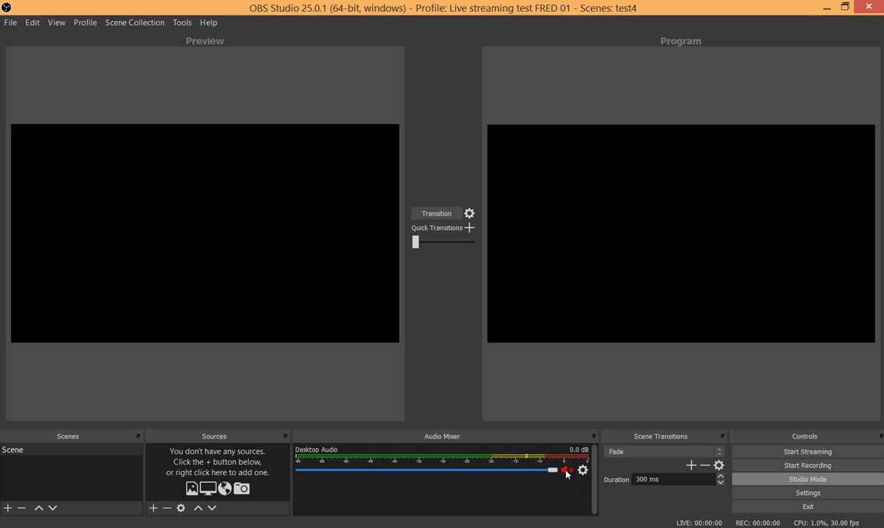
{"action": "left_click", "coordinate": [567, 470]}
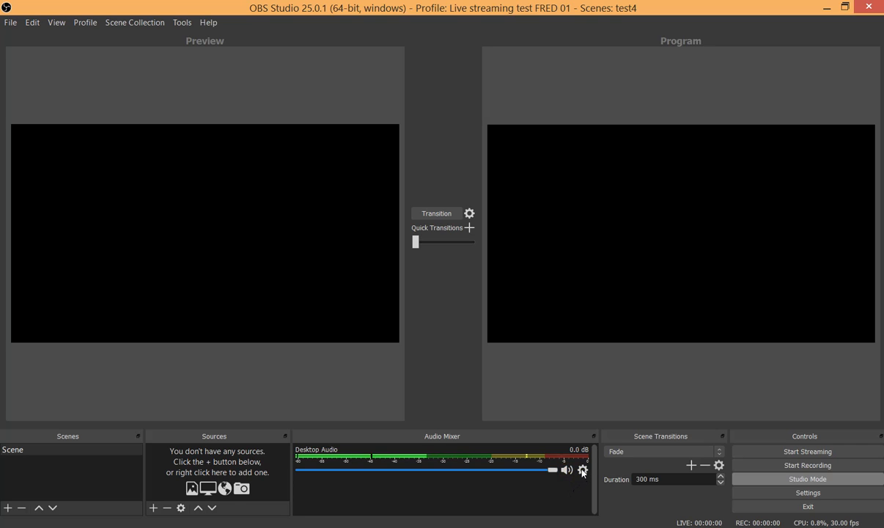
- Review the Desktop Audio channel's device properties and its advanced audio properties
{"action": "left_click", "coordinate": [582, 470]}
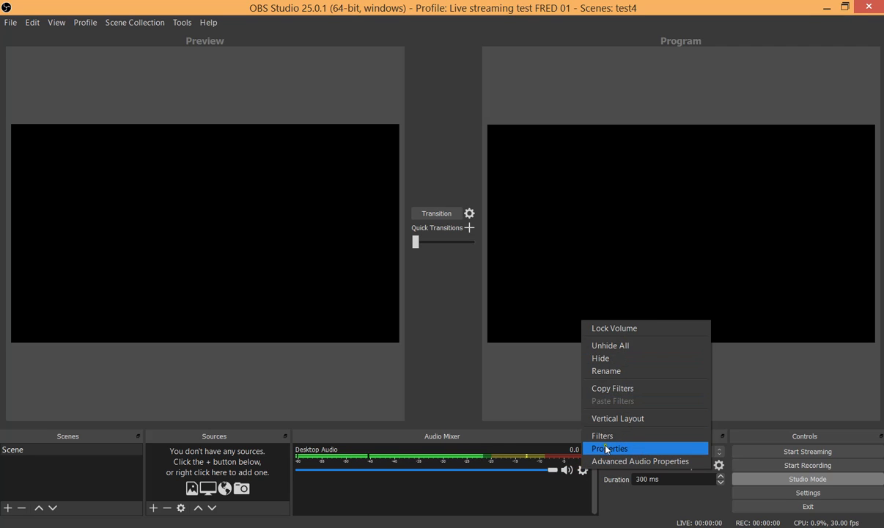
{"action": "left_click", "coordinate": [606, 448]}
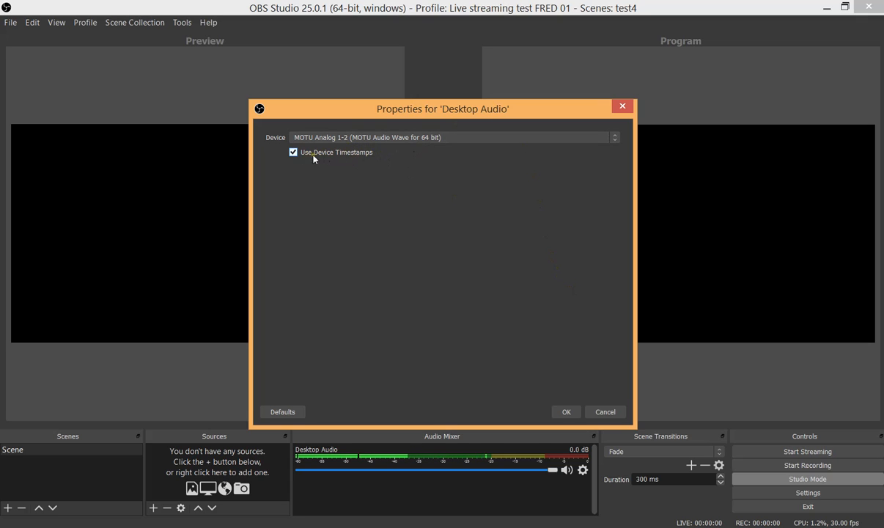
{"action": "left_click", "coordinate": [567, 412]}
{"action": "left_click", "coordinate": [583, 469]}
{"action": "left_click", "coordinate": [604, 460]}
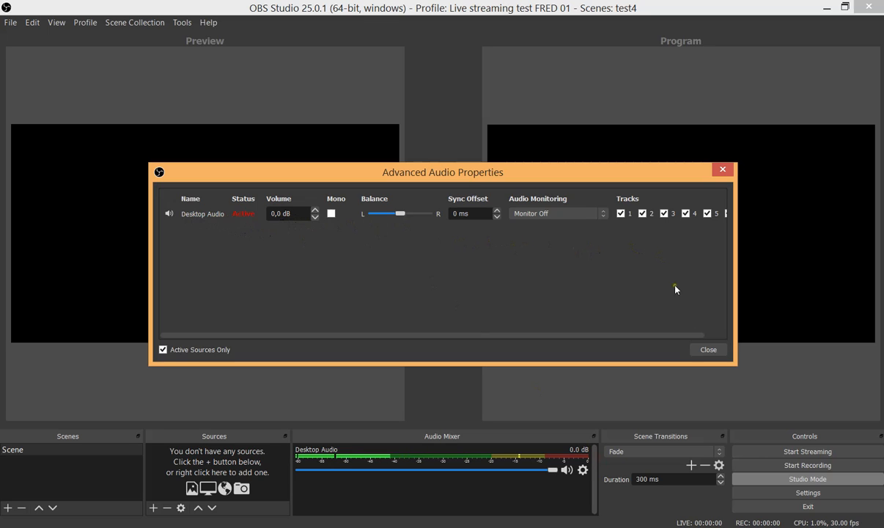
{"action": "left_click", "coordinate": [708, 350]}
- Add a Limiter filter with its default name to the Desktop Audio channel
{"action": "left_click", "coordinate": [582, 470]}
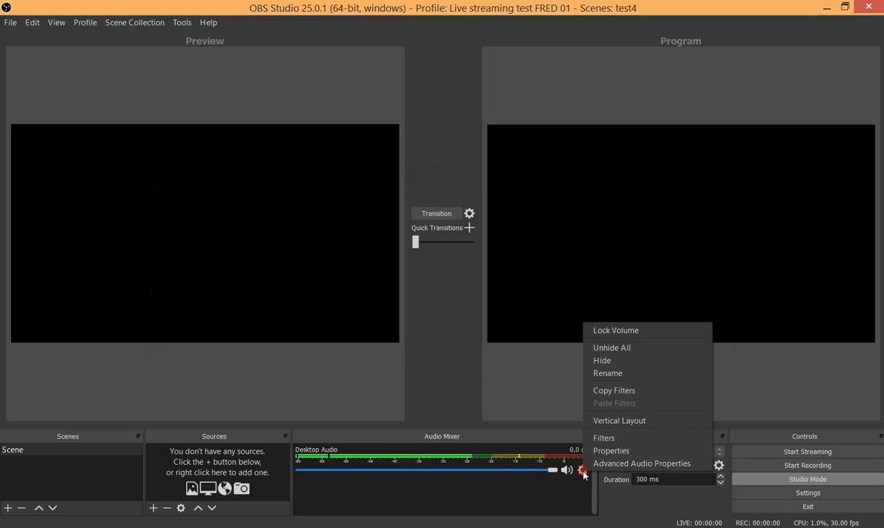
{"action": "left_click", "coordinate": [609, 440]}
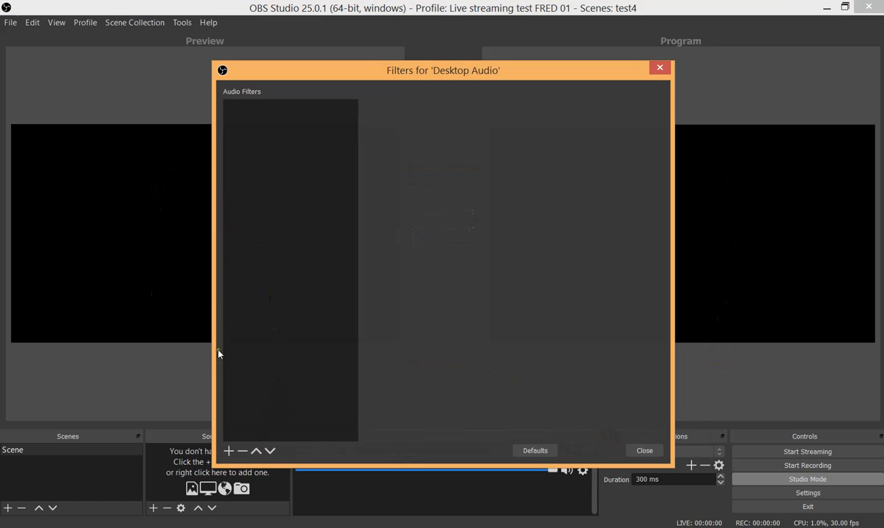
{"action": "left_click", "coordinate": [228, 451]}
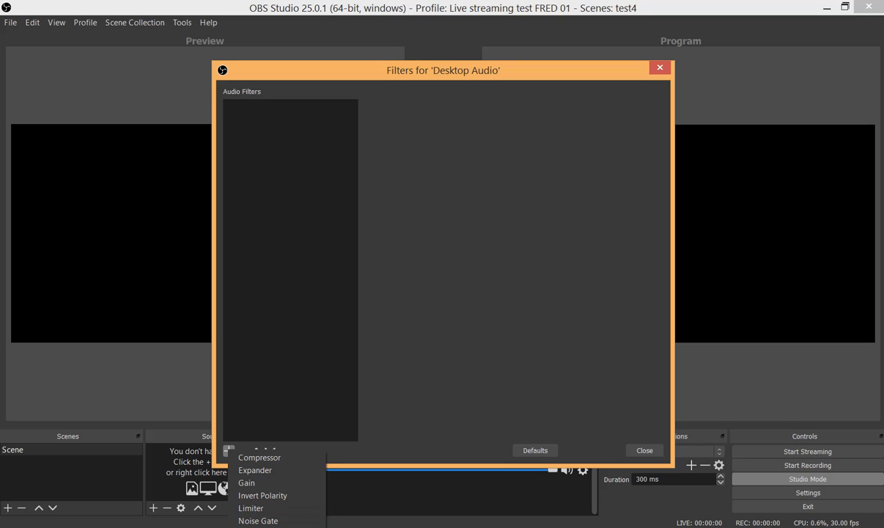
{"action": "left_click", "coordinate": [253, 508]}
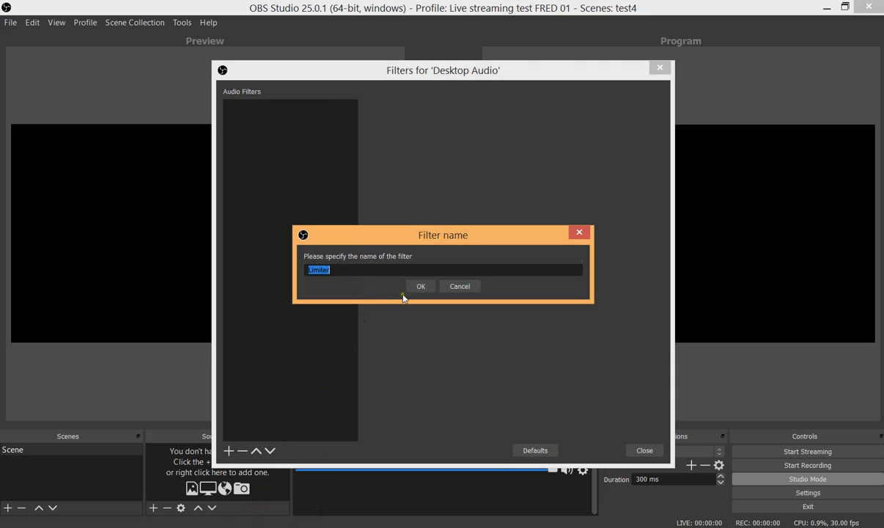
{"action": "left_click", "coordinate": [421, 286]}
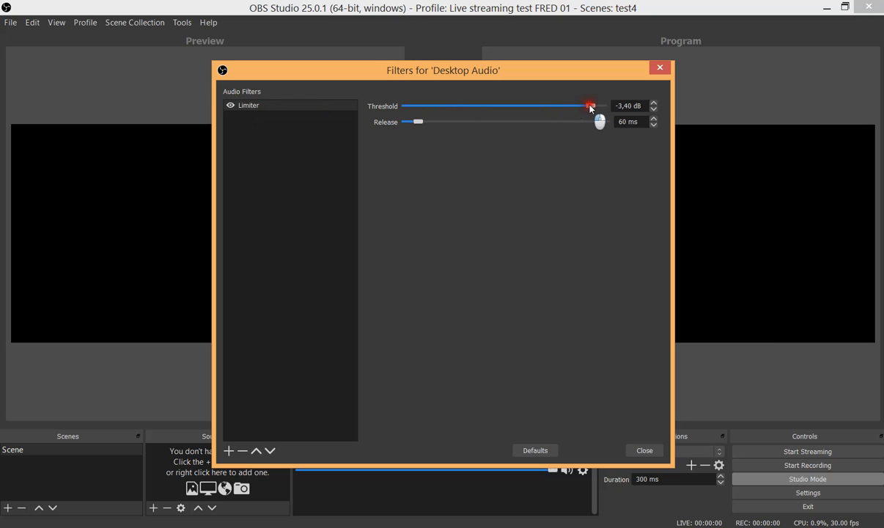
- Set the Desktop Audio limiter's threshold to -2.00 dB and close the filters
{"action": "left_click_drag", "start_coordinate": [591, 107], "coordinate": [598, 109]}
{"action": "left_click_drag", "start_coordinate": [595, 110], "coordinate": [593, 110]}
{"action": "left_click", "coordinate": [653, 109]}
{"action": "key", "text": "Return"}
{"action": "key", "text": "Escape"}
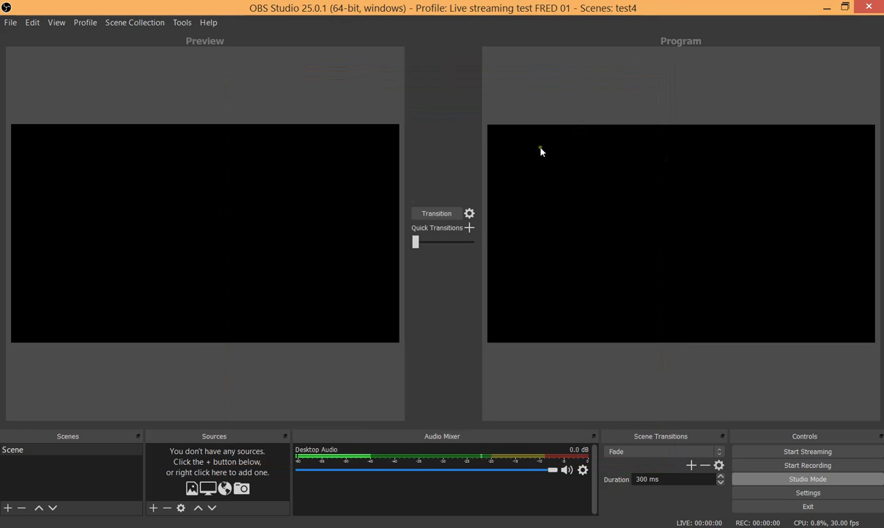
- Reopen the Desktop Audio filters and shorten the limiter's release time
{"action": "left_click", "coordinate": [582, 469]}
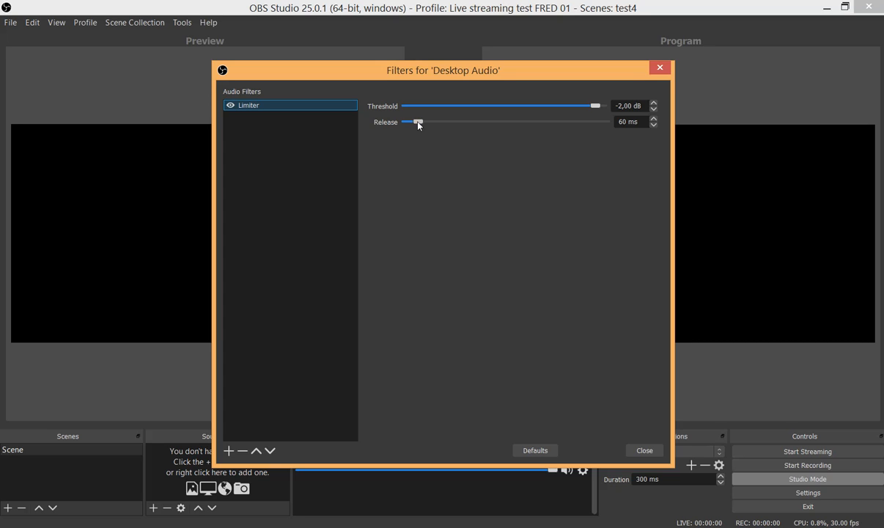
{"action": "left_click_drag", "start_coordinate": [419, 125], "coordinate": [409, 125]}
{"action": "left_click", "coordinate": [642, 450]}
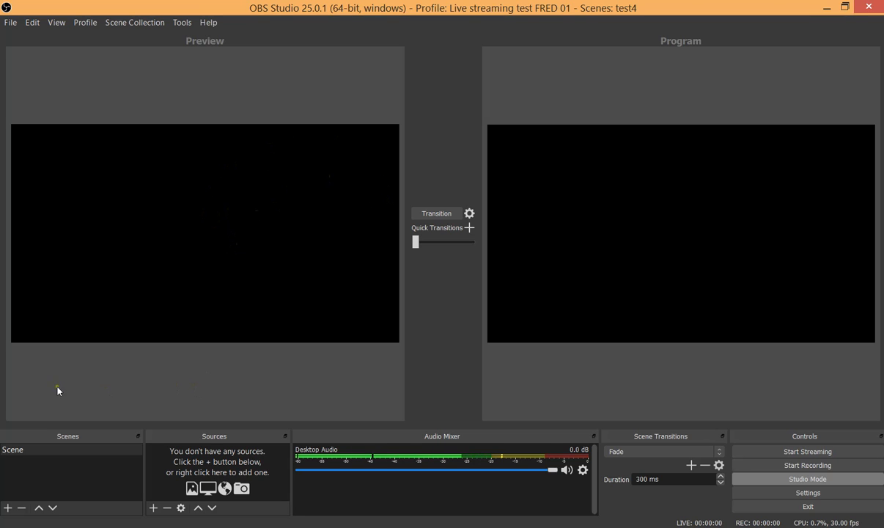
- Add a new visible Video Capture Device source with its default name to the scene
{"action": "left_click", "coordinate": [24, 450]}
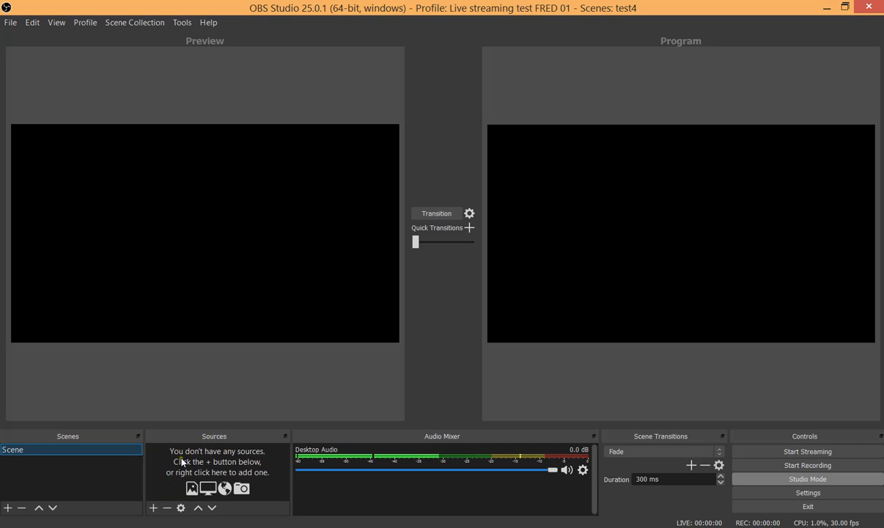
{"action": "left_click", "coordinate": [80, 450]}
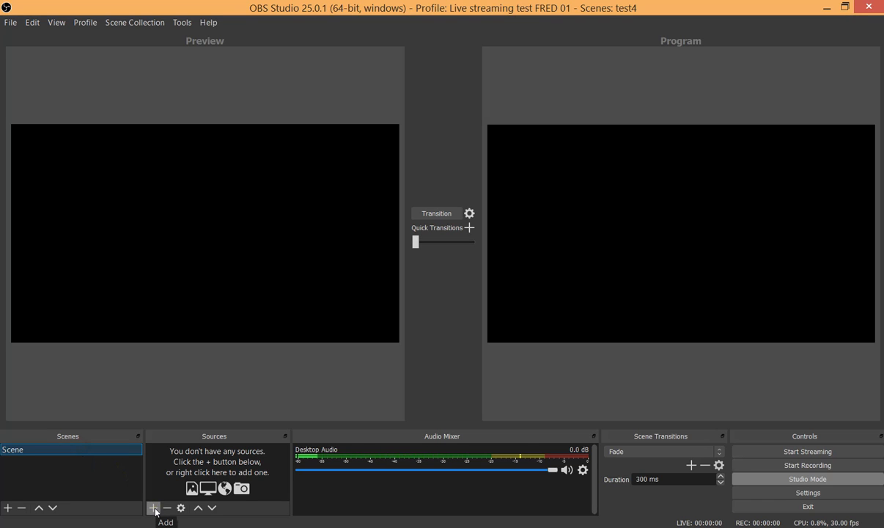
{"action": "left_click", "coordinate": [154, 508]}
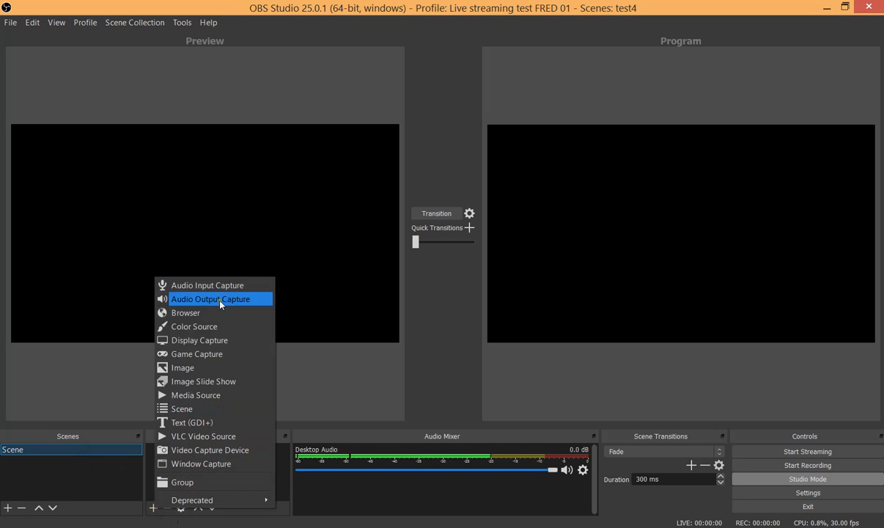
{"action": "left_click", "coordinate": [210, 450]}
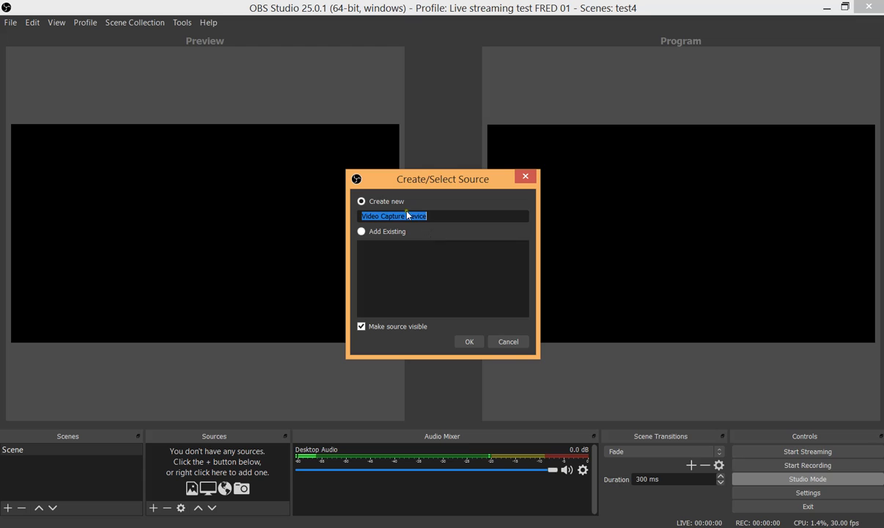
{"action": "left_click", "coordinate": [473, 342]}
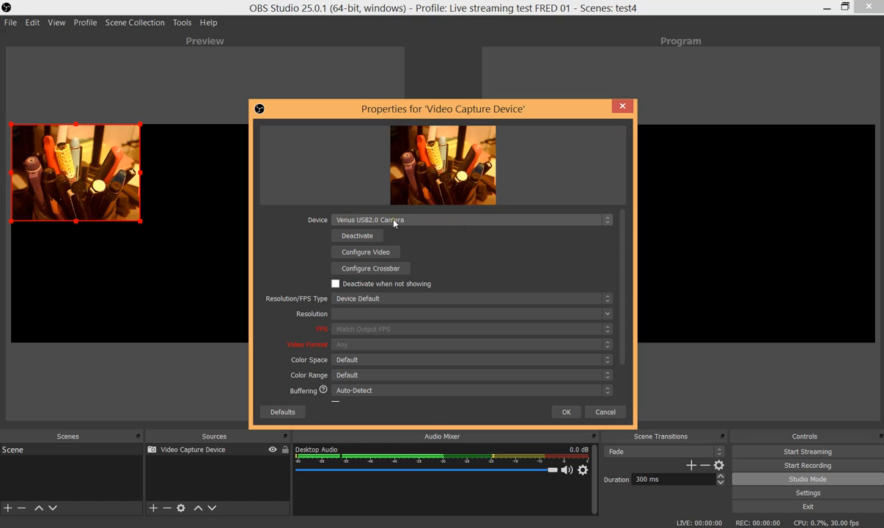
- Choose Venus USB2.0 Camera as the capture device, keep the Device Default resolution type and accept the source properties
{"action": "left_click", "coordinate": [500, 219]}
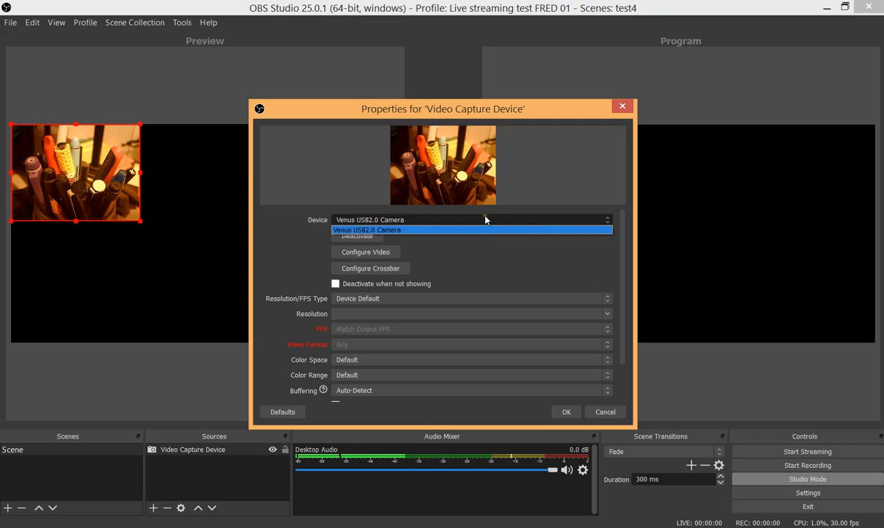
{"action": "left_click", "coordinate": [498, 228]}
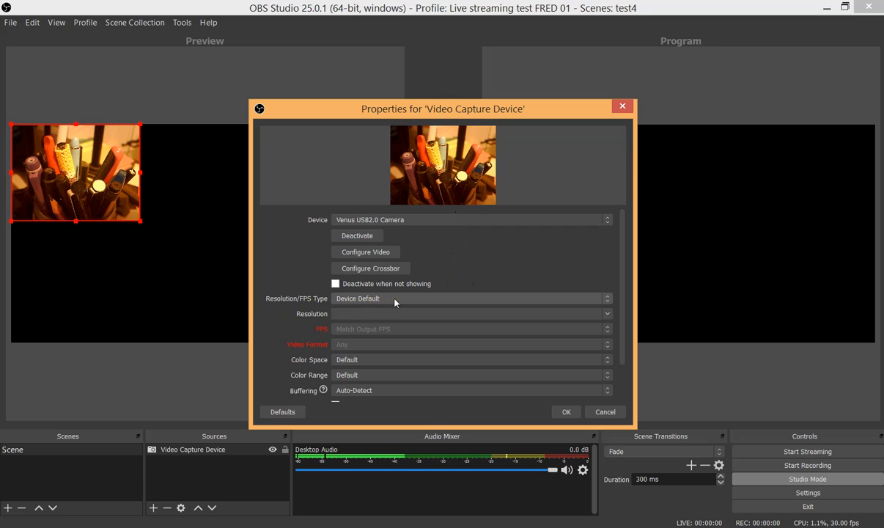
{"action": "left_click", "coordinate": [566, 412]}
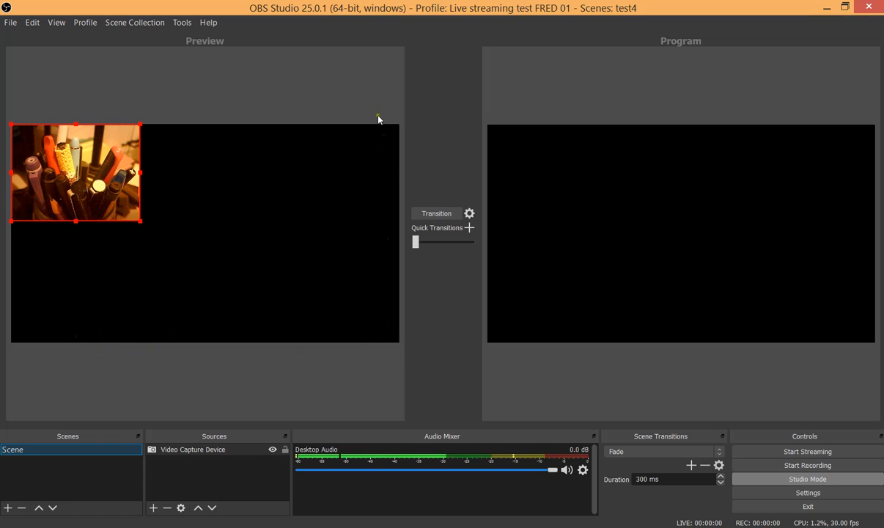
- Enlarge the camera image in the preview, place it near the centre of the canvas and deselect it
{"action": "left_click_drag", "start_coordinate": [76, 175], "coordinate": [149, 193]}
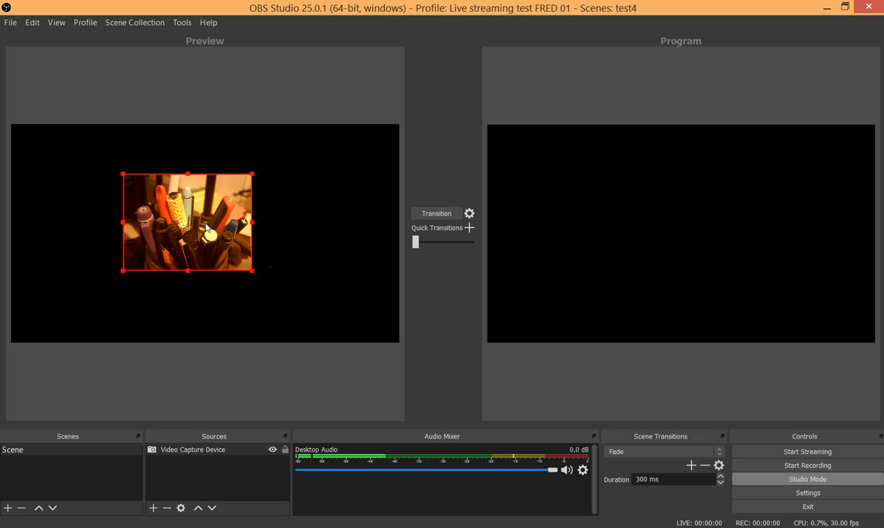
{"action": "left_click_drag", "start_coordinate": [207, 228], "coordinate": [212, 230]}
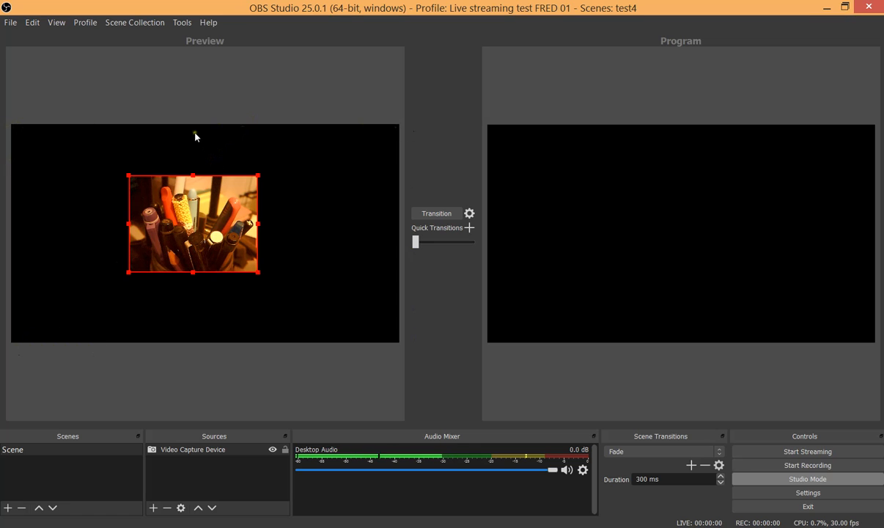
{"action": "left_click", "coordinate": [129, 175]}
{"action": "left_click_drag", "start_coordinate": [130, 177], "coordinate": [82, 143]}
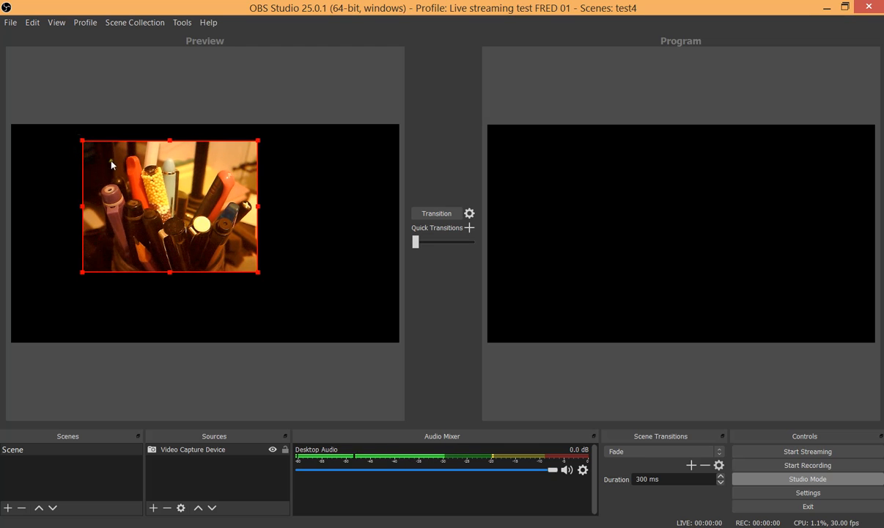
{"action": "mouse_move", "coordinate": [257, 141]}
{"action": "left_mouse_down"}
{"action": "mouse_move", "coordinate": [252, 152]}
{"action": "mouse_move", "coordinate": [260, 140]}
{"action": "left_mouse_up"}
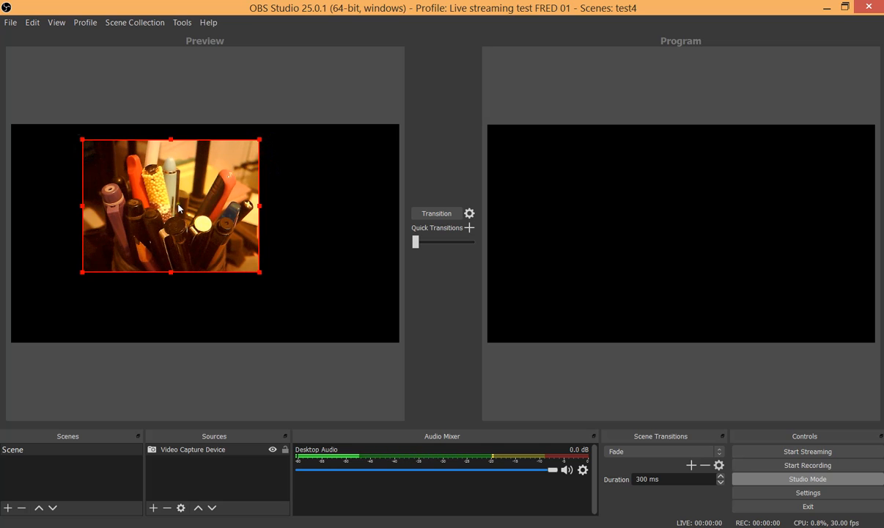
{"action": "left_click_drag", "start_coordinate": [178, 208], "coordinate": [214, 228]}
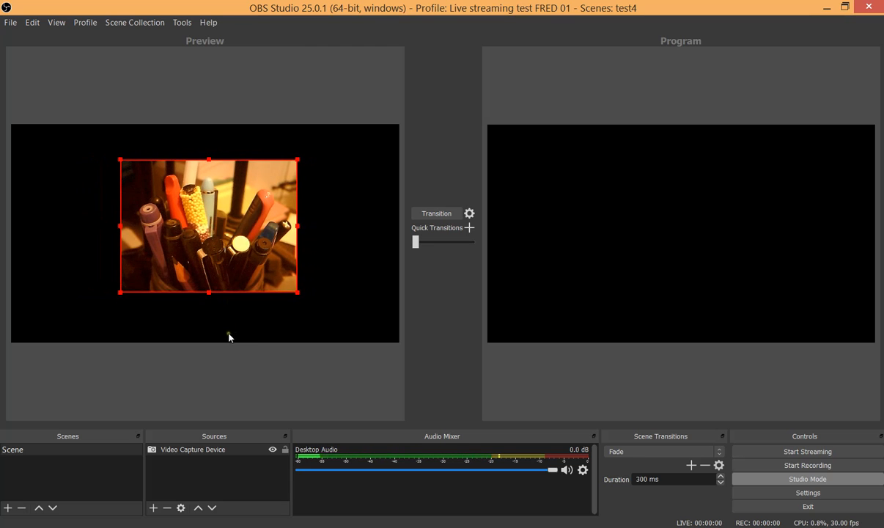
{"action": "left_click", "coordinate": [225, 374]}
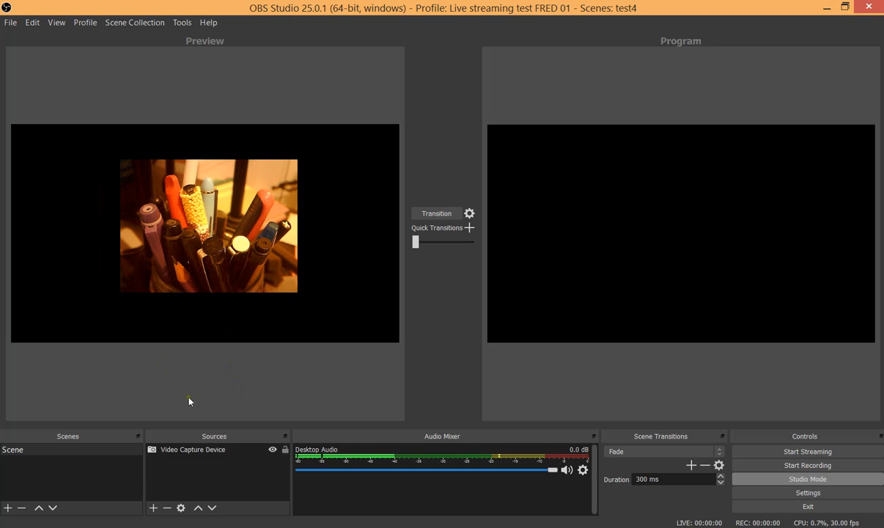
- Rename the scene as Scene show and turn off Studio Mode
{"action": "right_click", "coordinate": [32, 453]}
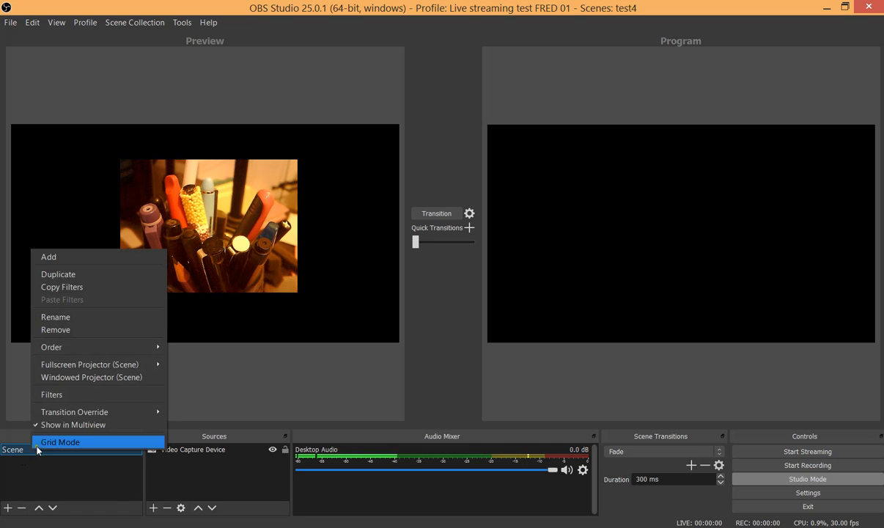
{"action": "left_click", "coordinate": [61, 319]}
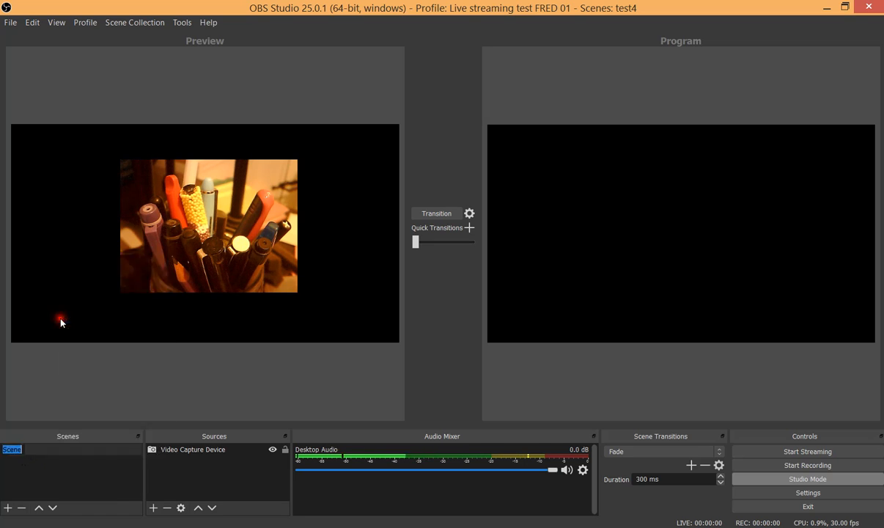
{"action": "left_click", "coordinate": [21, 449]}
{"action": "key", "text": "Return"}
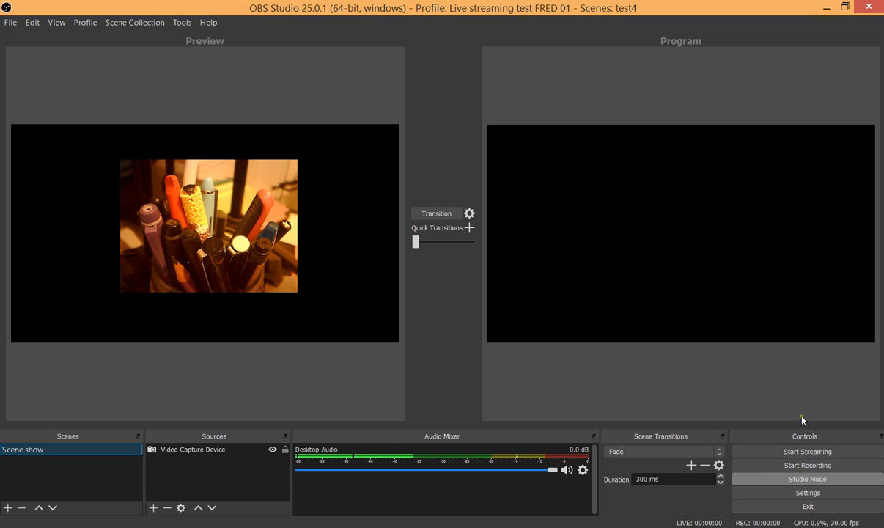
{"action": "left_click", "coordinate": [803, 480]}
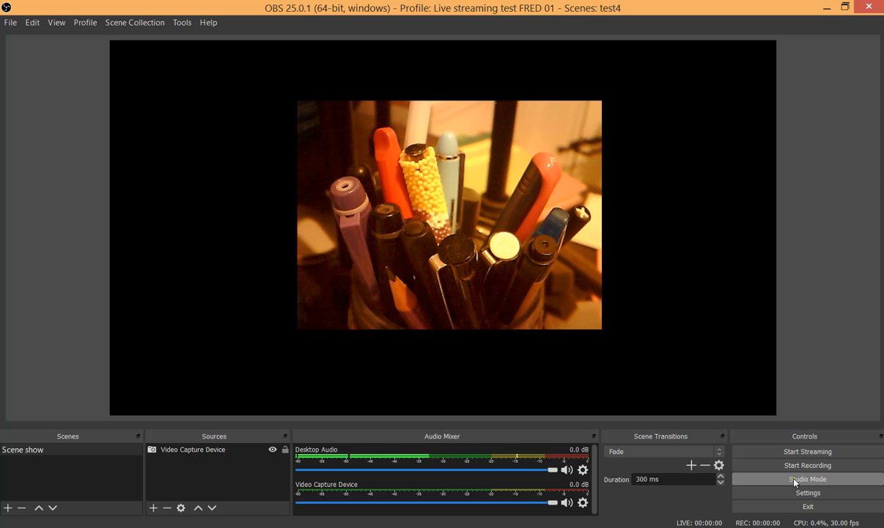
- Turn on Studio Mode and add Cut, Fade and Fade to Black quick transitions, keeping the fades at 300 ms
{"action": "left_click", "coordinate": [794, 481]}
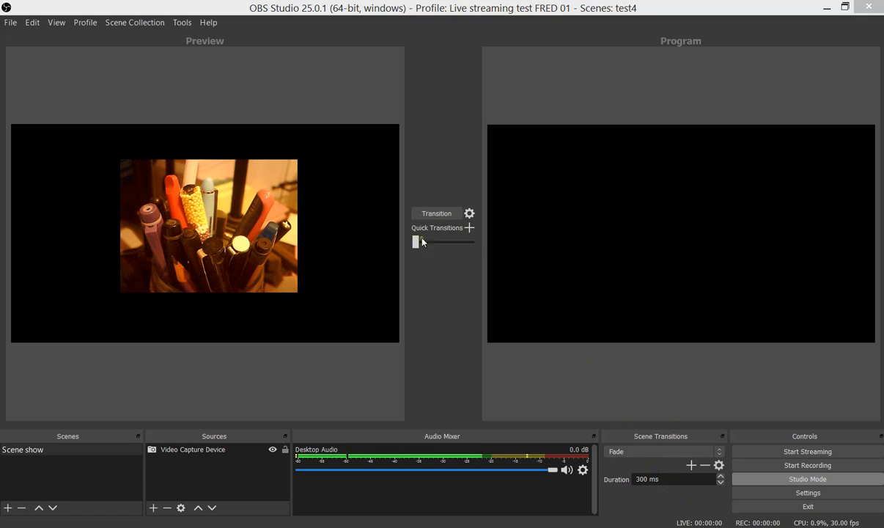
{"action": "left_click", "coordinate": [469, 228]}
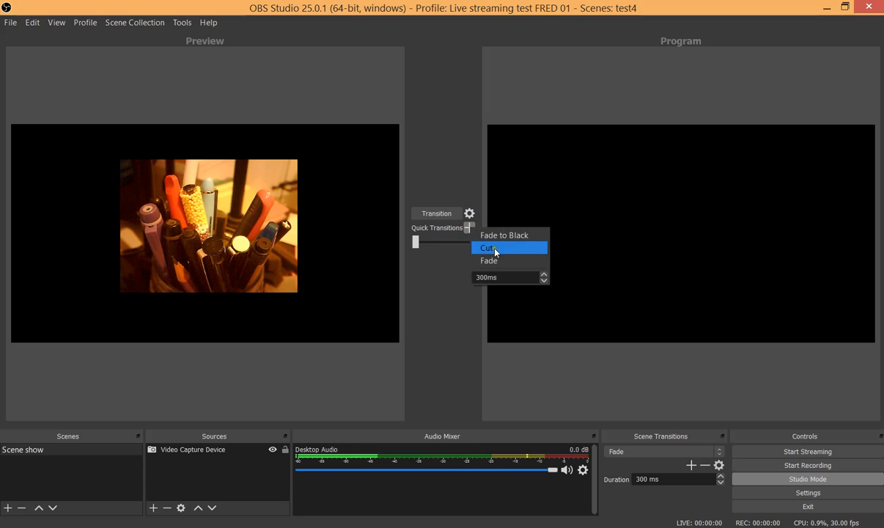
{"action": "left_click", "coordinate": [494, 250]}
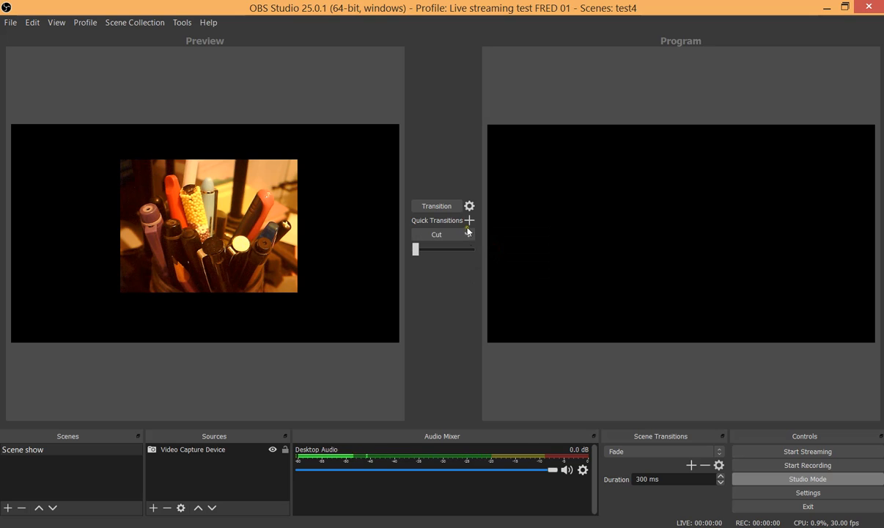
{"action": "left_click", "coordinate": [470, 222]}
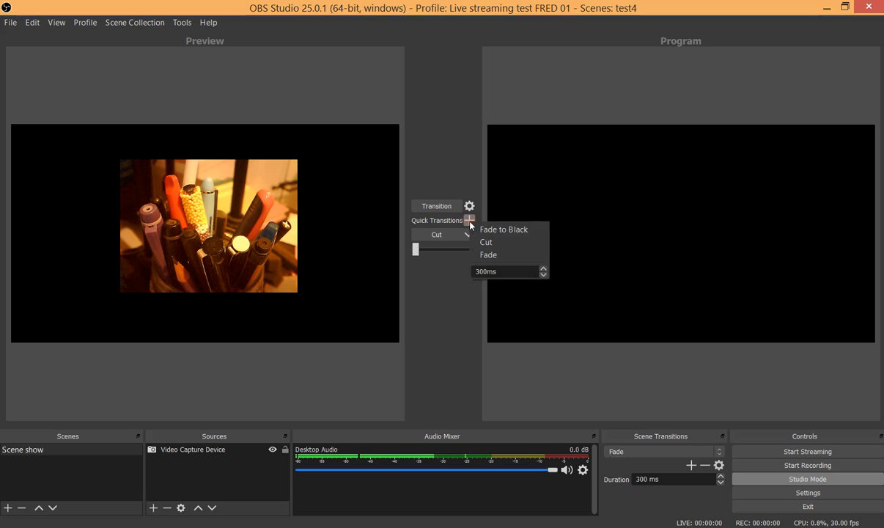
{"action": "left_click", "coordinate": [502, 254]}
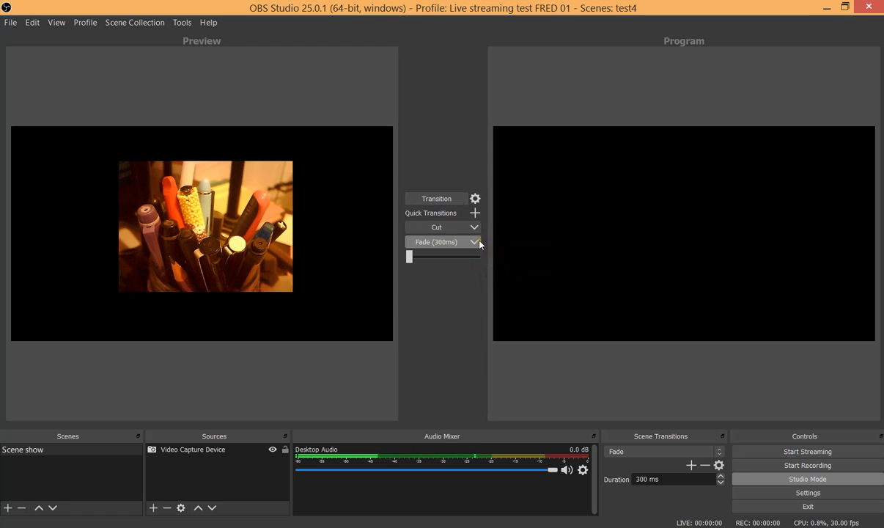
{"action": "left_click", "coordinate": [474, 213]}
{"action": "left_click", "coordinate": [503, 223]}
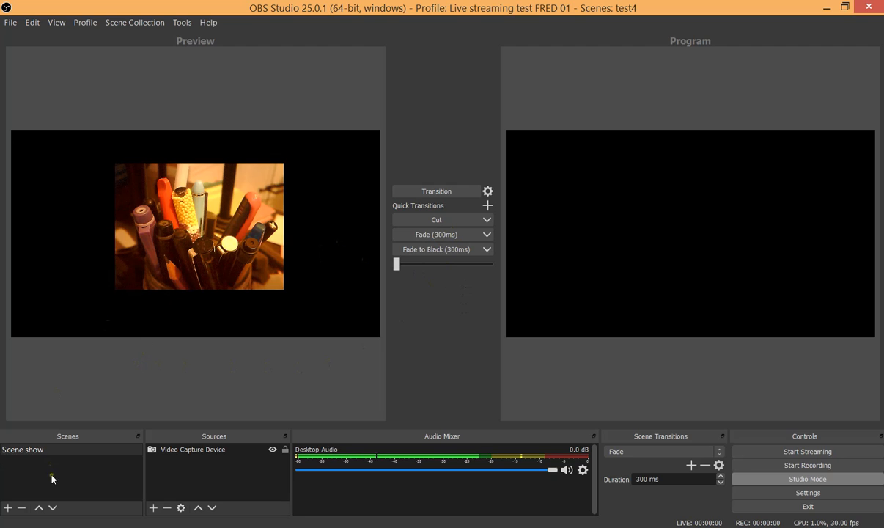
- Add a new scene named Standby
{"action": "left_click", "coordinate": [8, 506]}
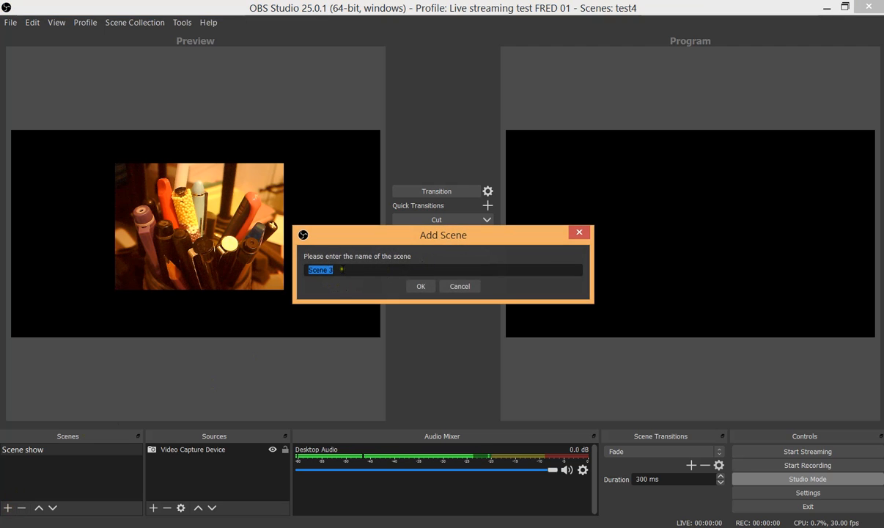
{"action": "left_click_drag", "start_coordinate": [339, 270], "coordinate": [310, 270]}
{"action": "type", "text": "T"}
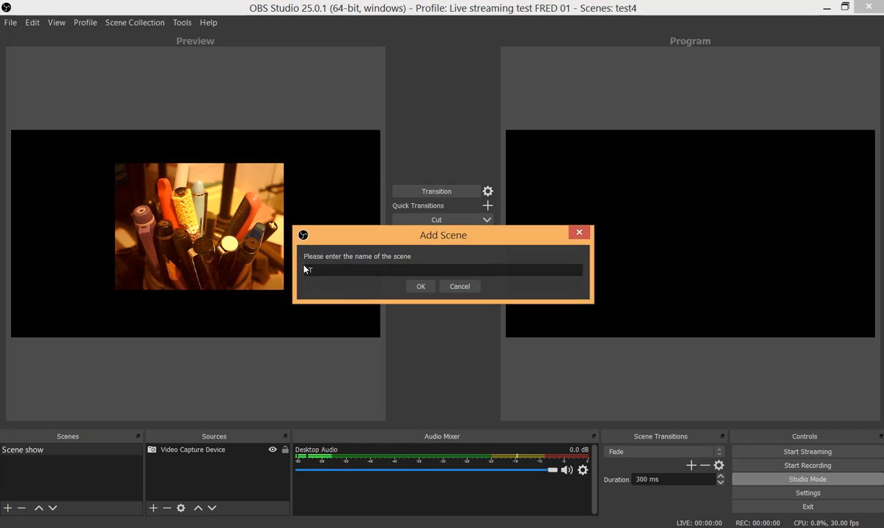
{"action": "left_click_drag", "start_coordinate": [318, 270], "coordinate": [302, 269]}
{"action": "type", "text": "Tand"}
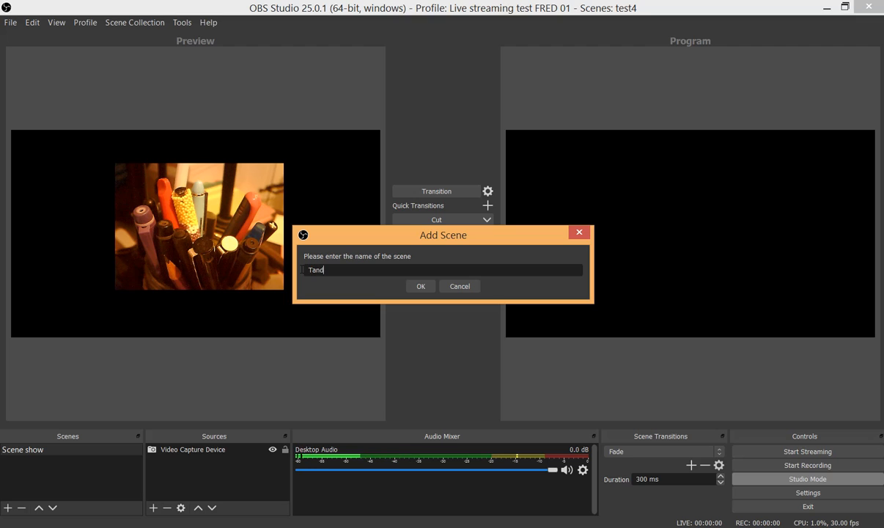
{"action": "type", "text": "by"}
{"action": "left_click_drag", "start_coordinate": [304, 270], "coordinate": [309, 270]}
{"action": "type", "text": "S"}
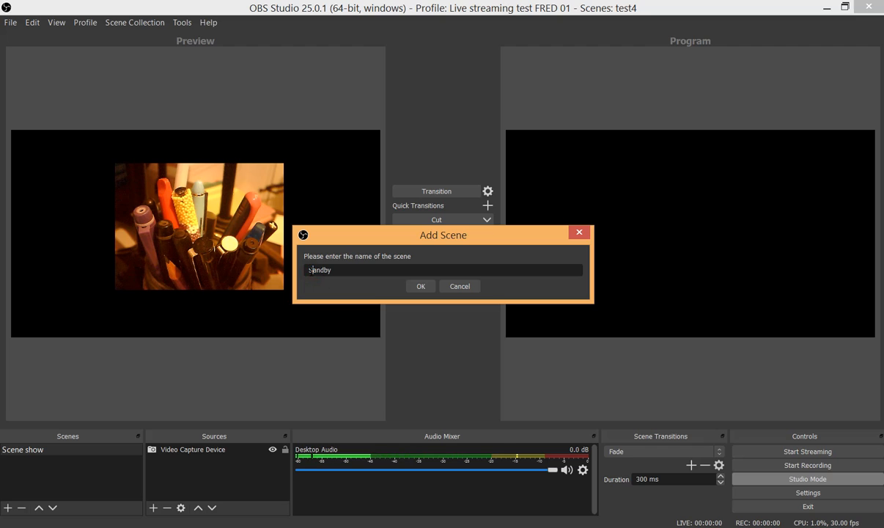
{"action": "left_click", "coordinate": [429, 291]}
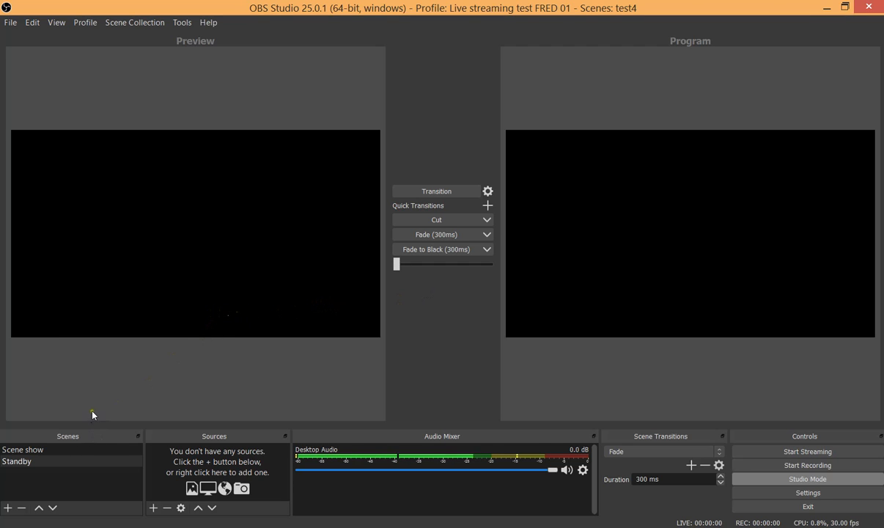
- Add a new visible Text (GDI+) source with its default name to the Standby scene, reading "Standby please..."
{"action": "left_click", "coordinate": [18, 461]}
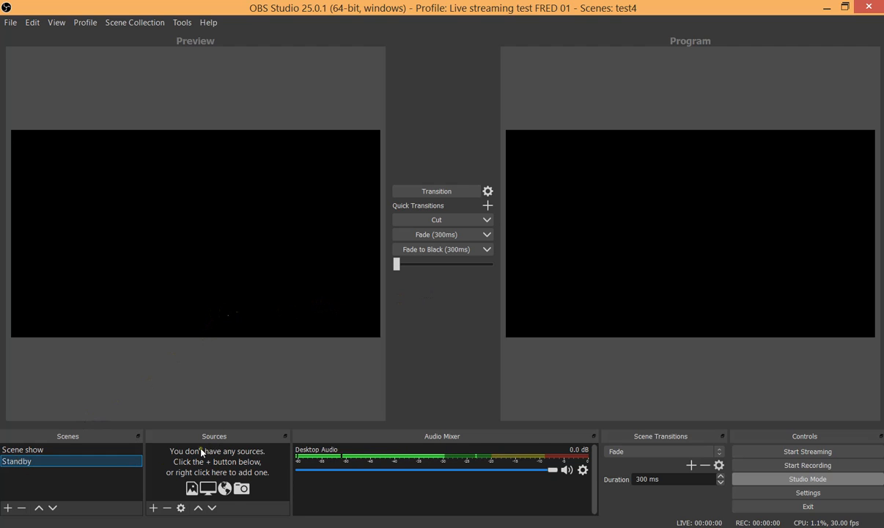
{"action": "left_click", "coordinate": [153, 508]}
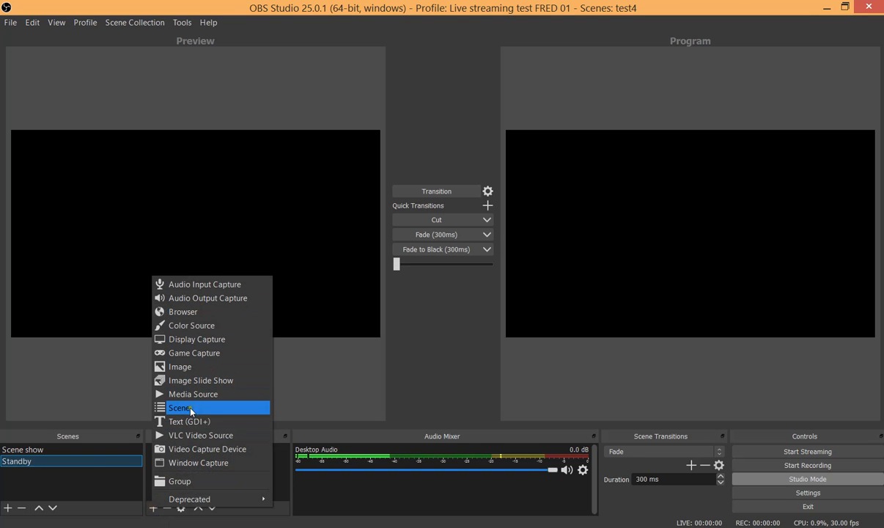
{"action": "left_click", "coordinate": [187, 421]}
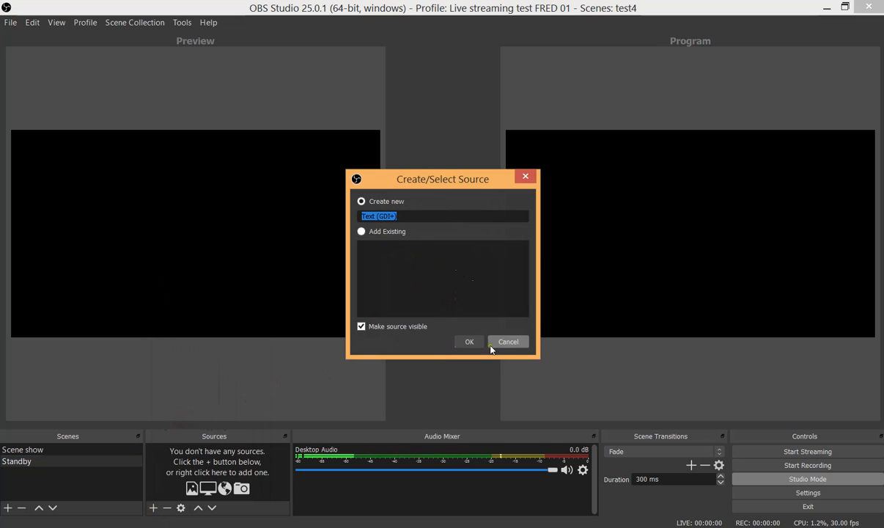
{"action": "left_click", "coordinate": [472, 343]}
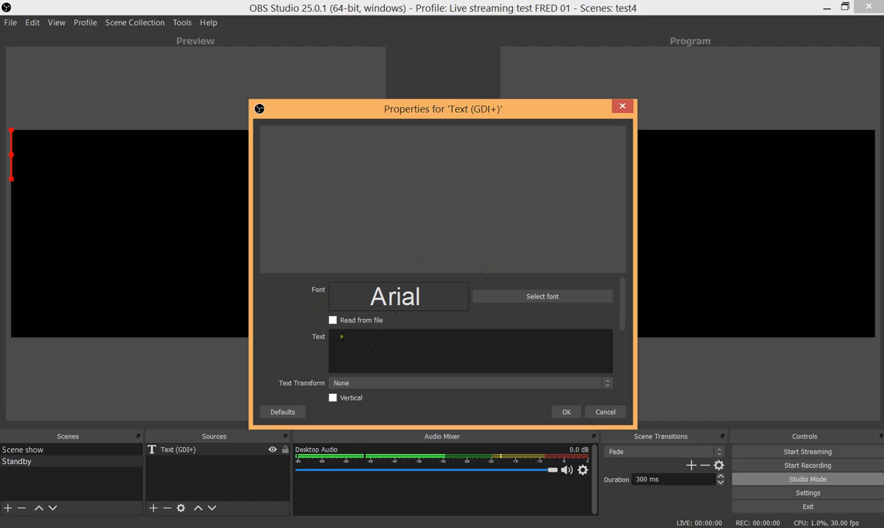
{"action": "left_click", "coordinate": [355, 345]}
{"action": "type", "text": "S"}
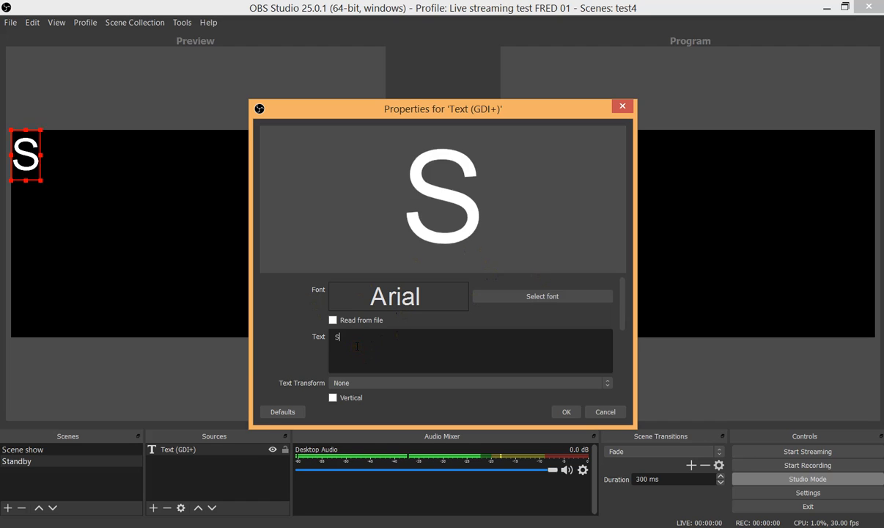
{"action": "type", "text": "tandby "}
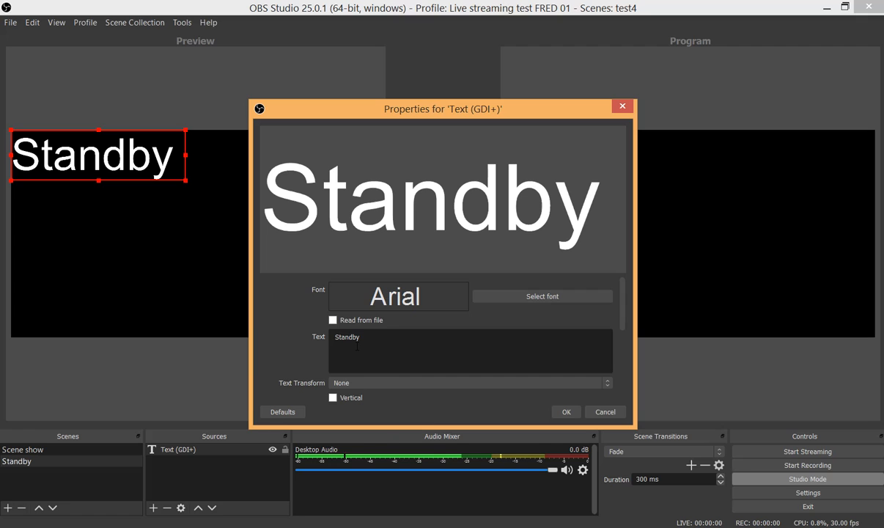
{"action": "type", "text": "ple"}
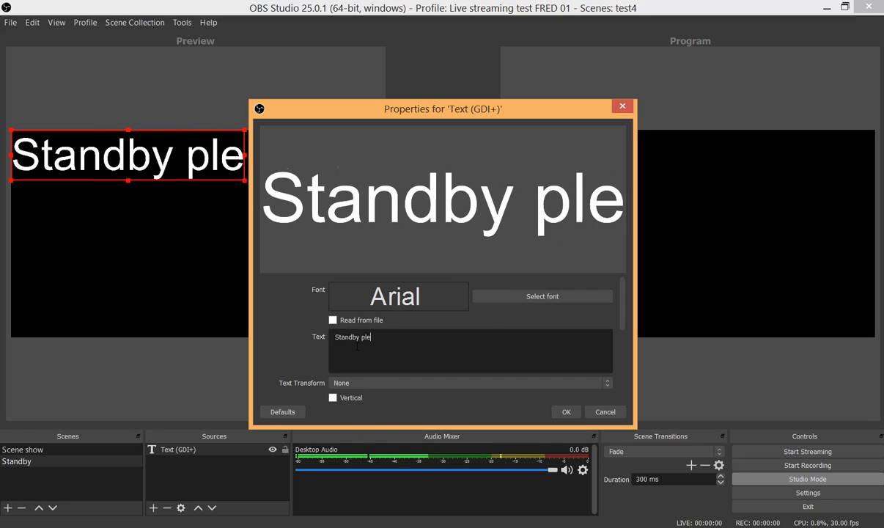
{"action": "type", "text": "ase..."}
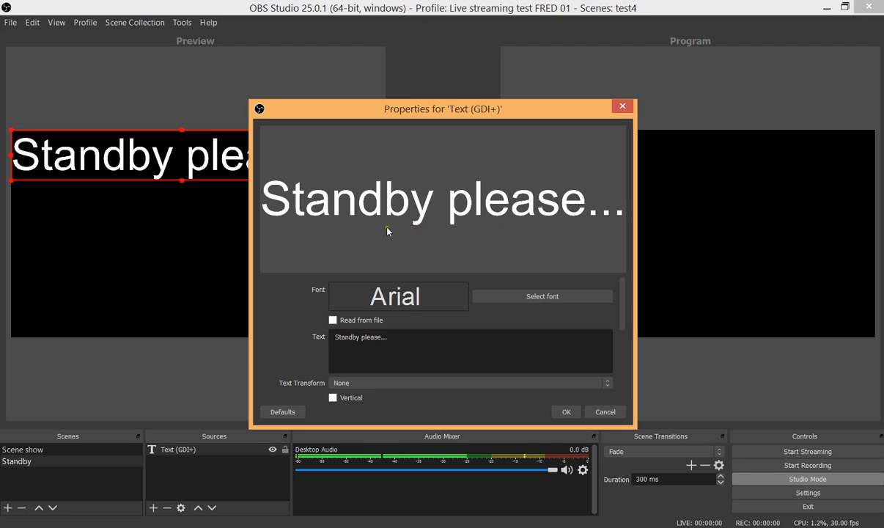
{"action": "left_click", "coordinate": [567, 411]}
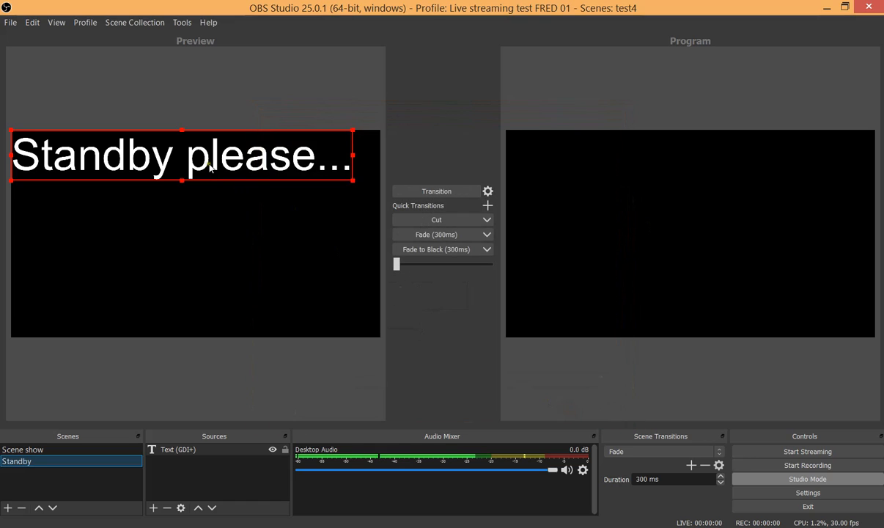
- Shrink the standby text in the preview, place it near the centre of the canvas and deselect it
{"action": "left_click_drag", "start_coordinate": [355, 187], "coordinate": [286, 173]}
{"action": "left_click_drag", "start_coordinate": [228, 164], "coordinate": [252, 229]}
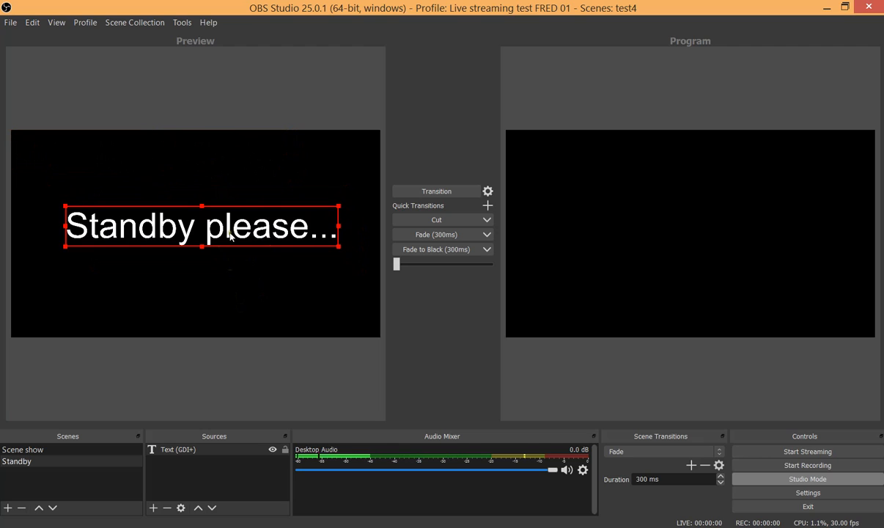
{"action": "left_click", "coordinate": [154, 381]}
- Show Scene show in the preview and switch back to the Standby scene to compare both
{"action": "left_click", "coordinate": [30, 450]}
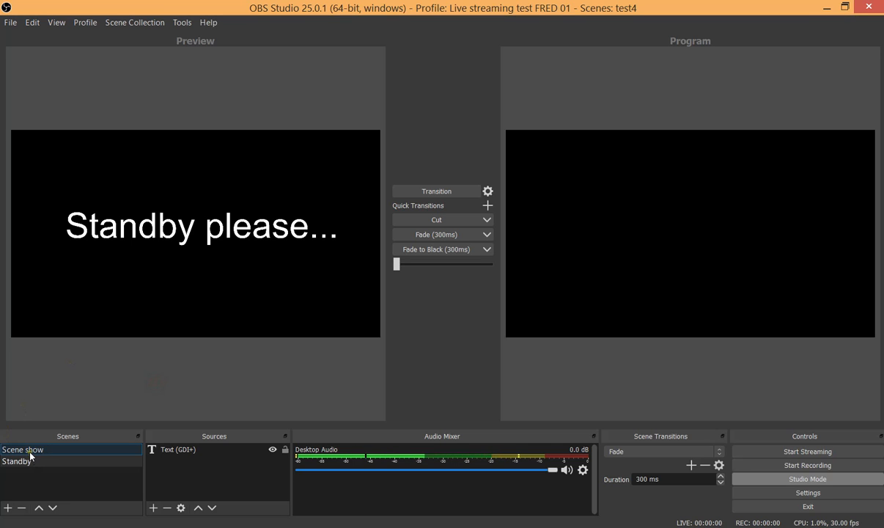
{"action": "left_click", "coordinate": [39, 450]}
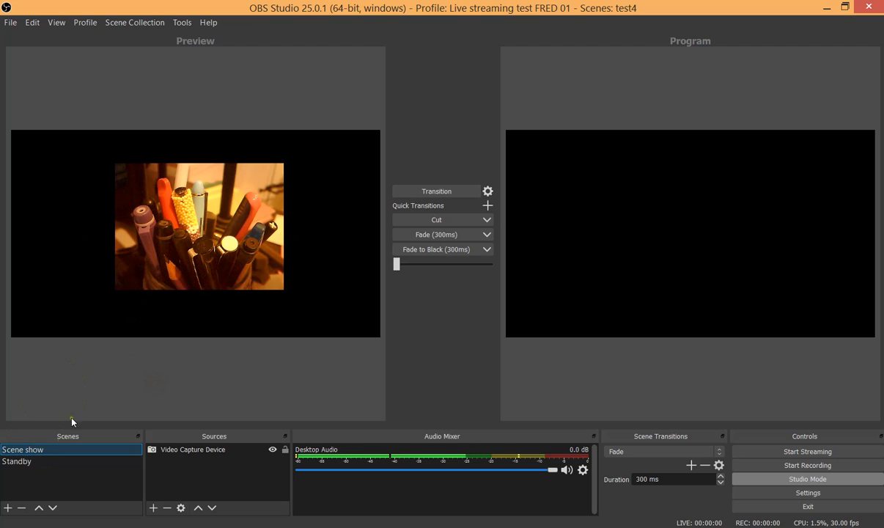
{"action": "left_click", "coordinate": [47, 461]}
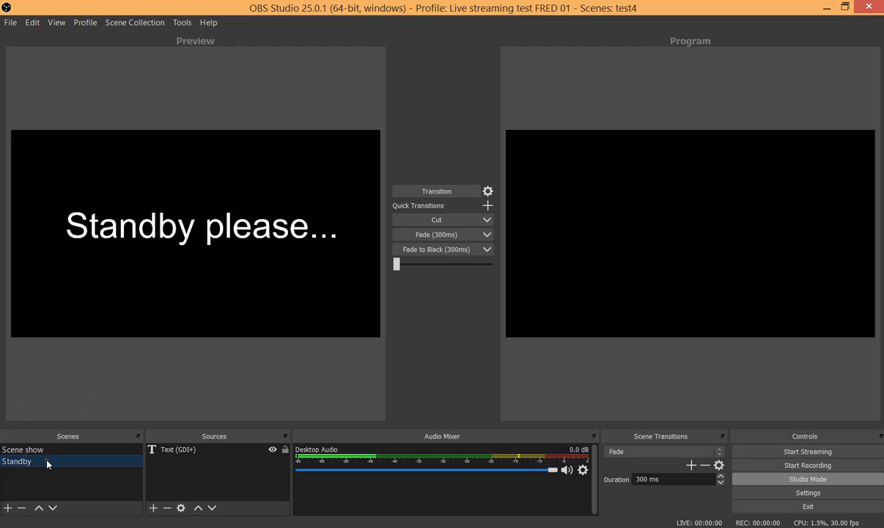
- Add a new scene named CAm+title
{"action": "left_click", "coordinate": [8, 507]}
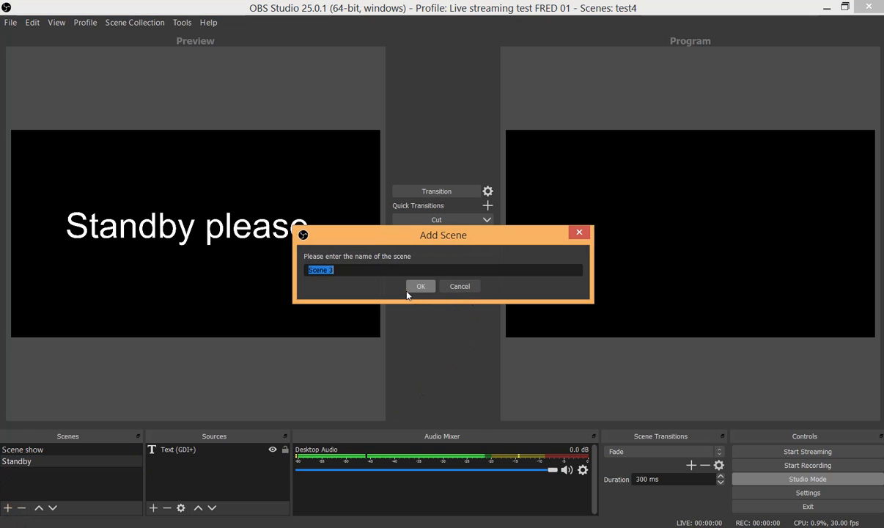
{"action": "type", "text": "CAm+title"}
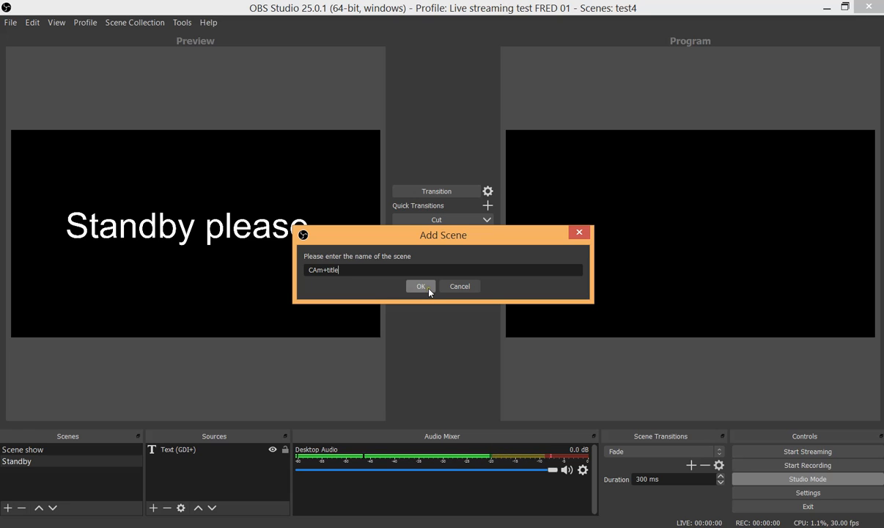
{"action": "left_click", "coordinate": [418, 286]}
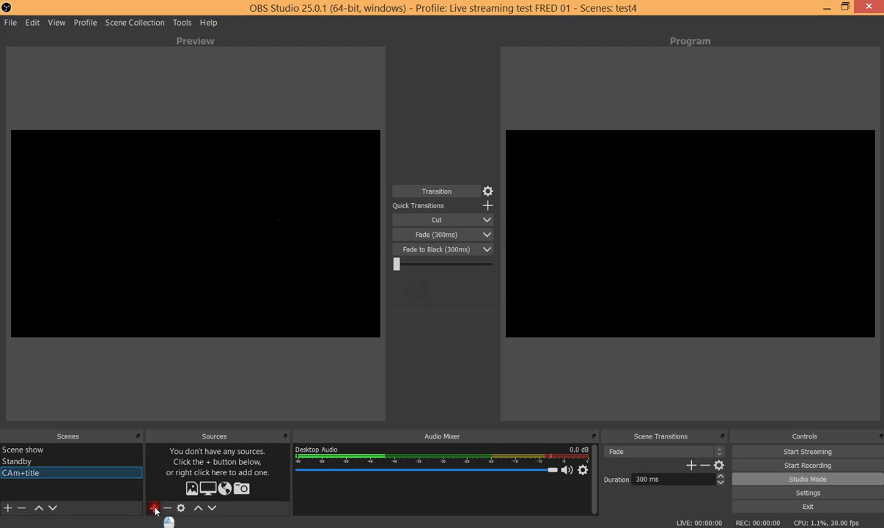
- Try adding a new Video Capture Device source with default name and properties to the CAm+title scene
{"action": "left_click", "coordinate": [154, 508]}
{"action": "left_click", "coordinate": [209, 448]}
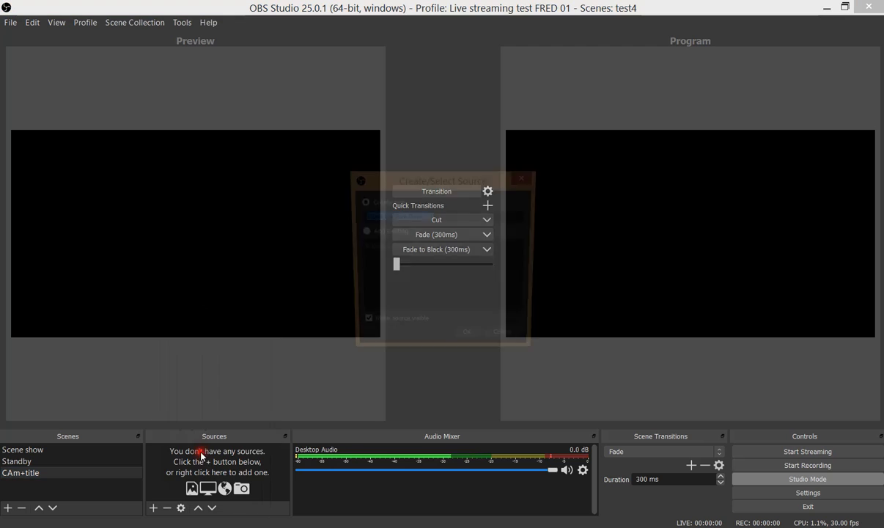
{"action": "left_click", "coordinate": [469, 342]}
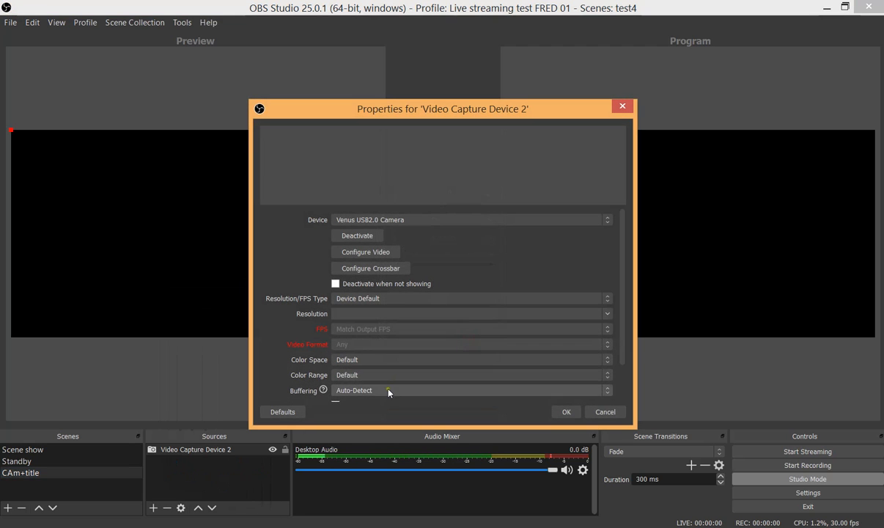
{"action": "left_click", "coordinate": [565, 411]}
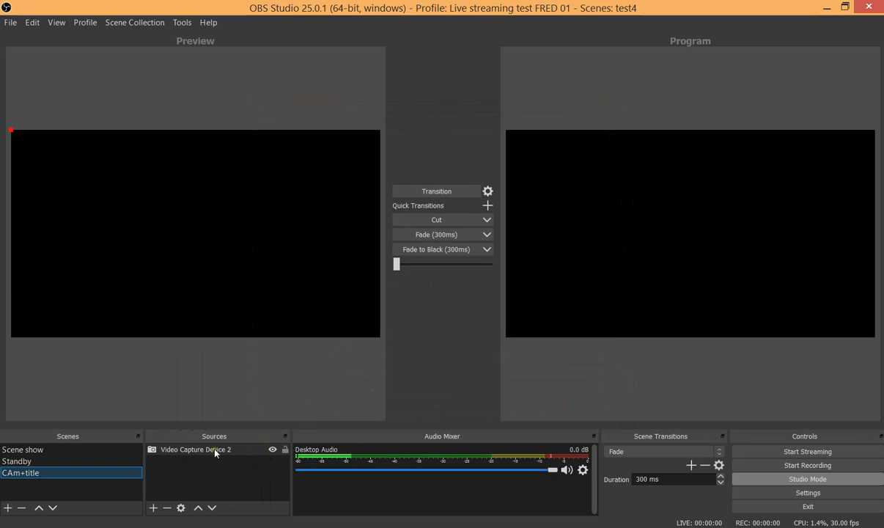
- Remove the newly added Video Capture Device 2 source from the CAm+title scene
{"action": "left_click", "coordinate": [183, 450]}
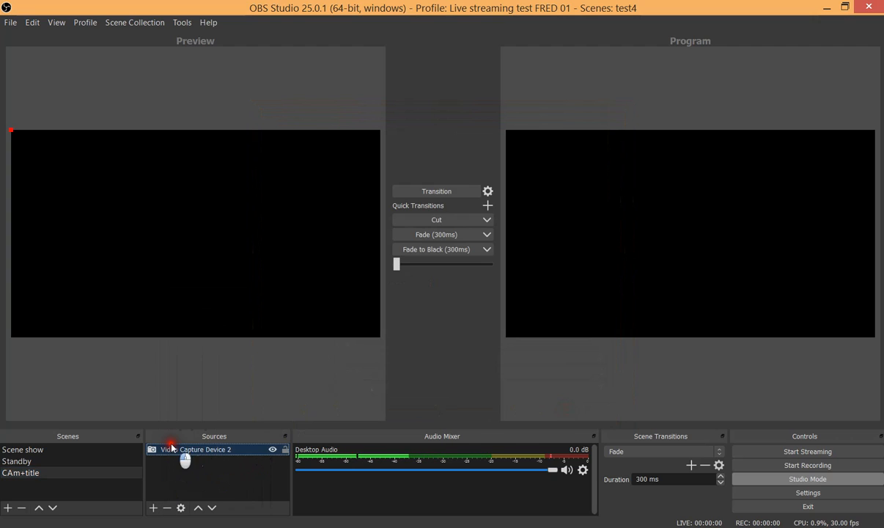
{"action": "left_click", "coordinate": [167, 507]}
{"action": "left_click", "coordinate": [516, 286]}
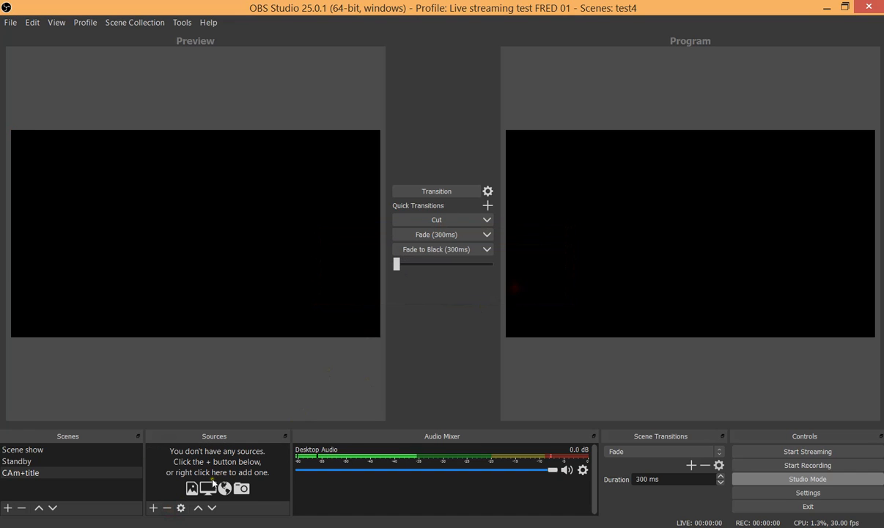
- Add the existing Video Capture Device source to the CAm+title scene and move its image to the centre of the preview canvas
{"action": "left_click", "coordinate": [153, 507]}
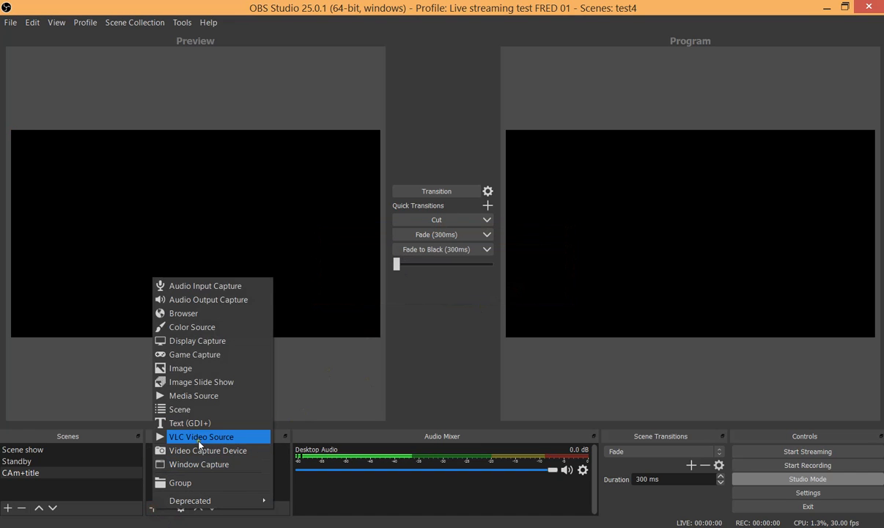
{"action": "left_click", "coordinate": [196, 451]}
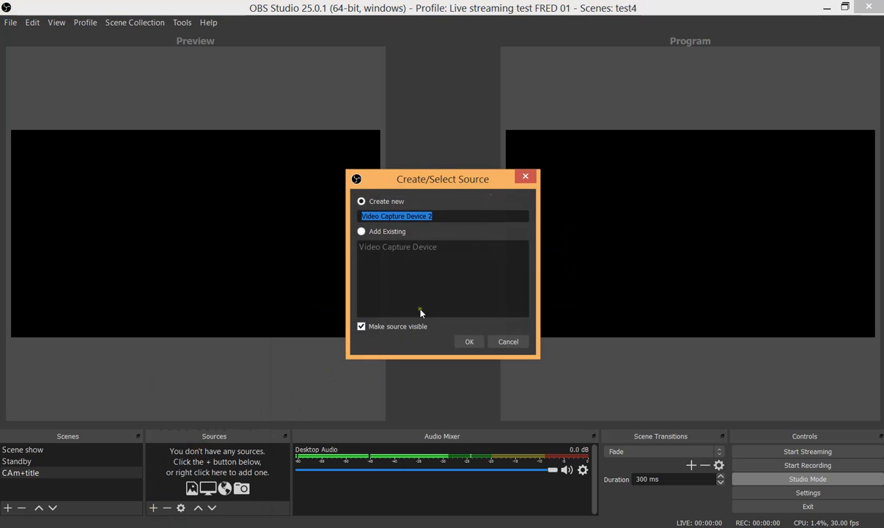
{"action": "left_click", "coordinate": [362, 232]}
{"action": "left_click", "coordinate": [389, 248]}
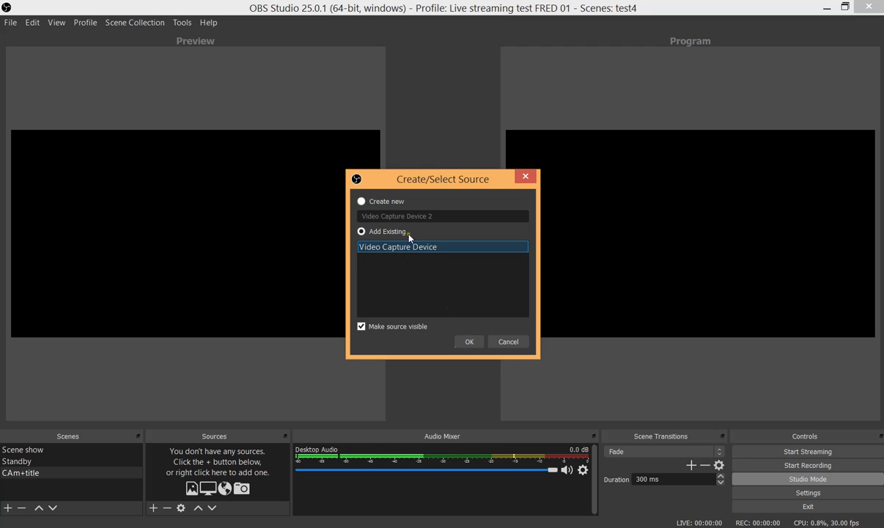
{"action": "left_click", "coordinate": [465, 343]}
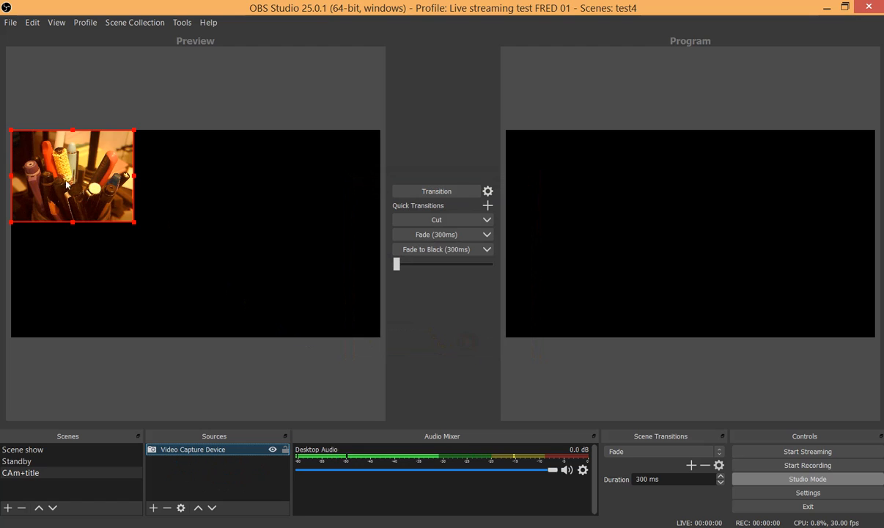
{"action": "left_click_drag", "start_coordinate": [76, 177], "coordinate": [205, 229]}
{"action": "left_click", "coordinate": [225, 377]}
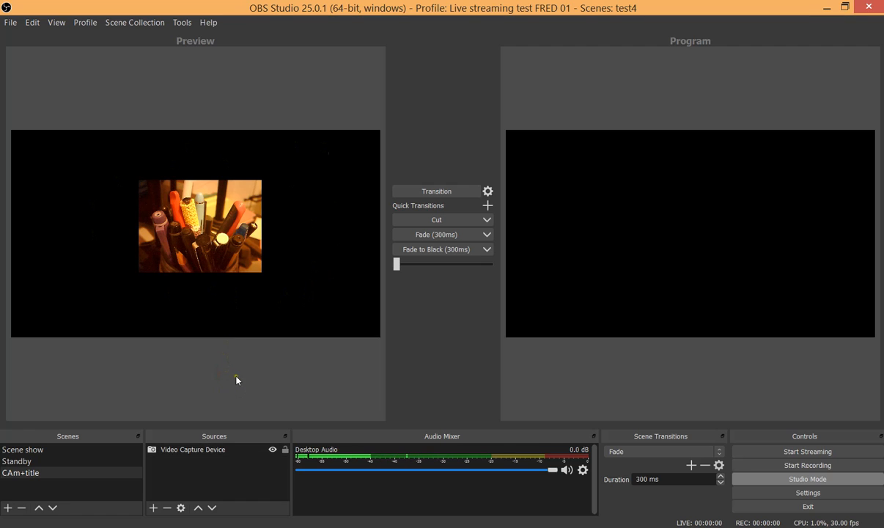
- Add a new Text (GDI+) source with the default name Text (GDI+) 2 and the text "Fred and the band Live in Marseille"
{"action": "left_click", "coordinate": [154, 507]}
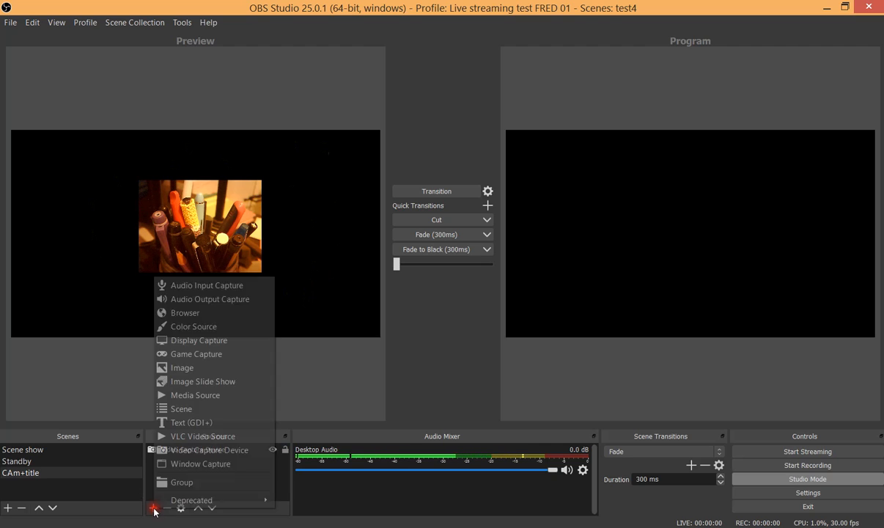
{"action": "left_click", "coordinate": [198, 422]}
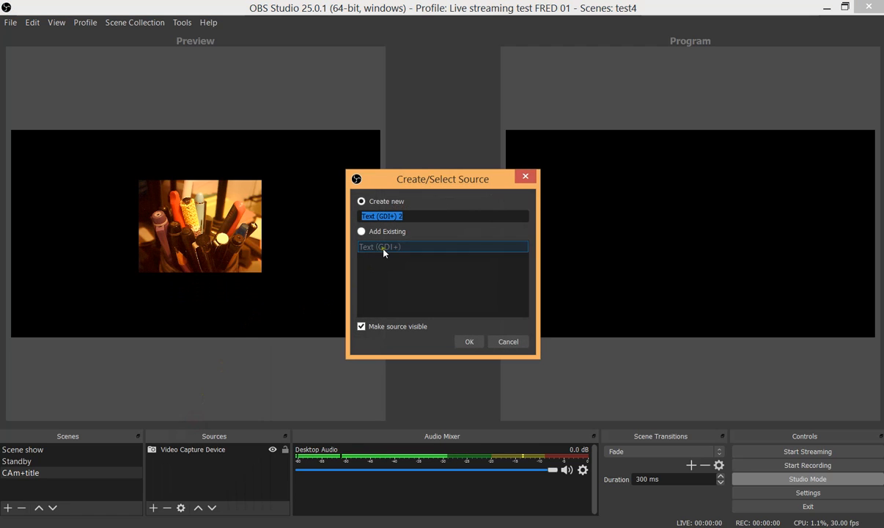
{"action": "left_click", "coordinate": [467, 342]}
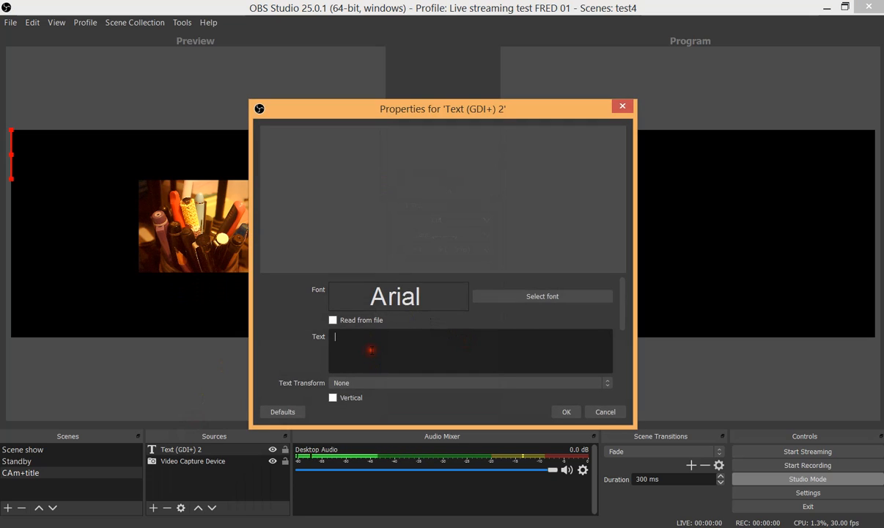
{"action": "type", "text": "Fre"}
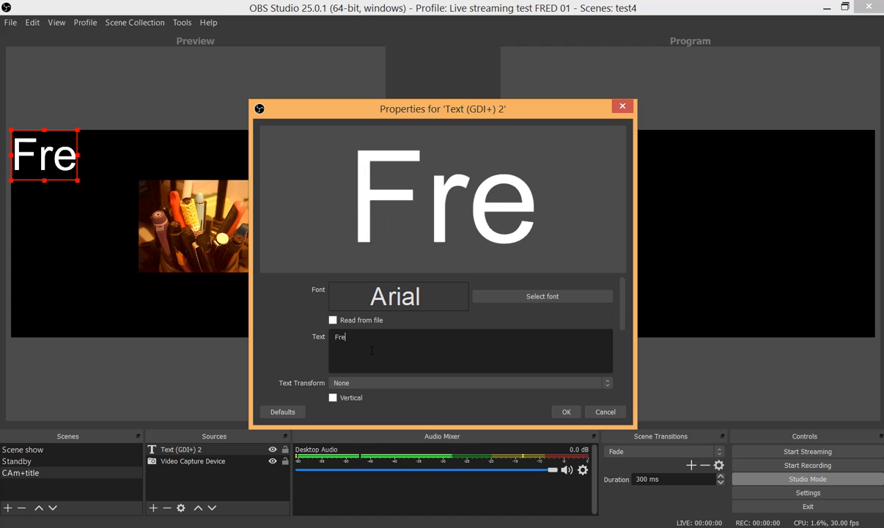
{"action": "type", "text": "d and"}
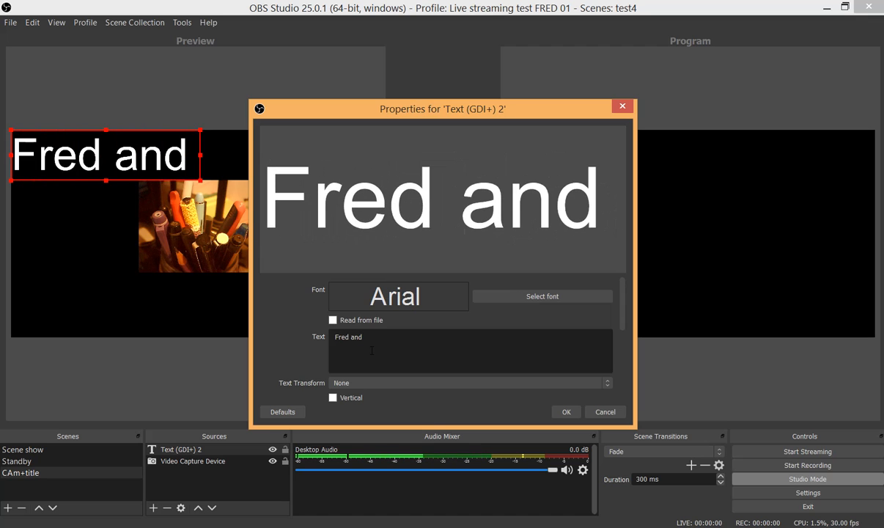
{"action": "type", "text": " the band"}
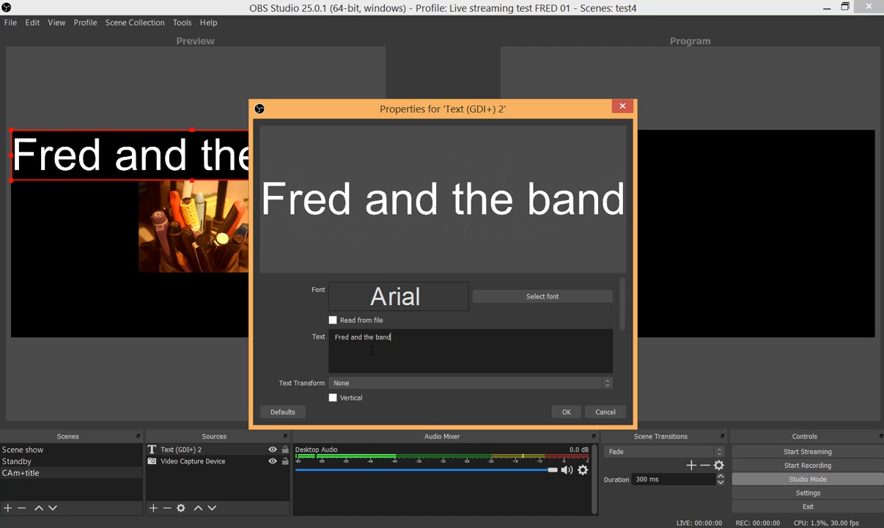
{"action": "type", "text": " Live "}
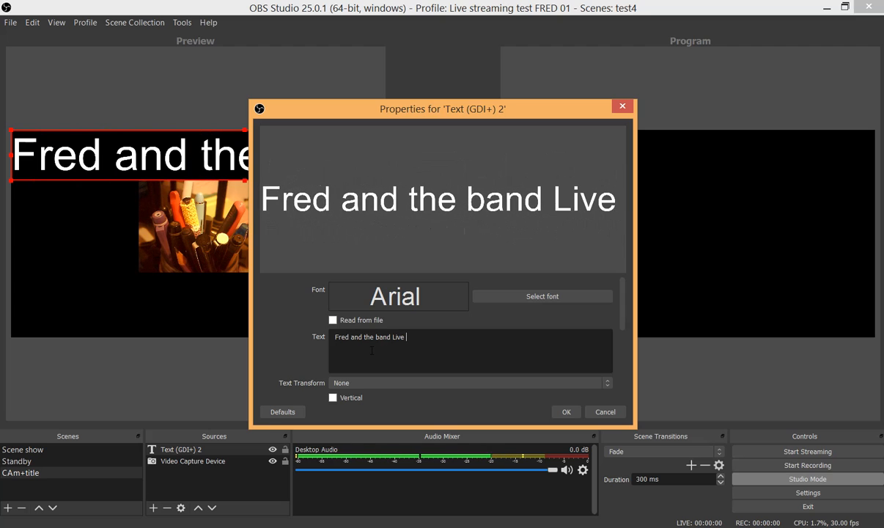
{"action": "type", "text": "in MArseille"}
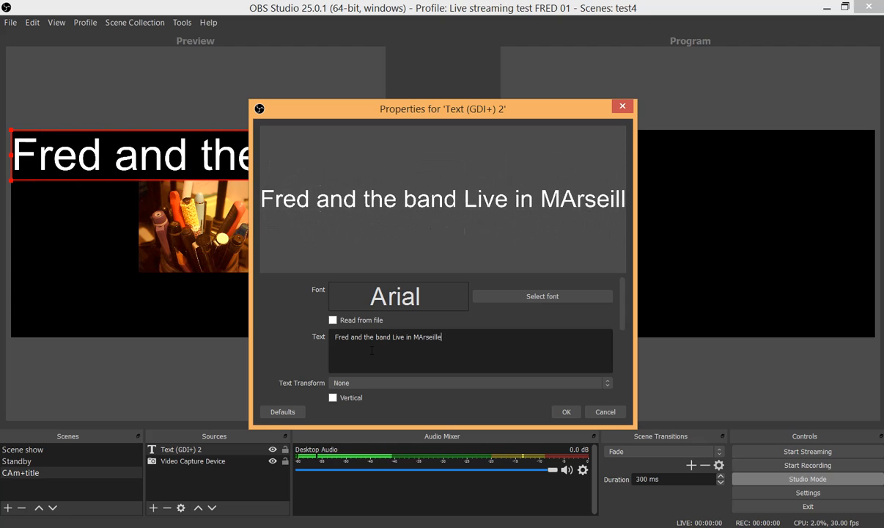
{"action": "left_click", "coordinate": [419, 336]}
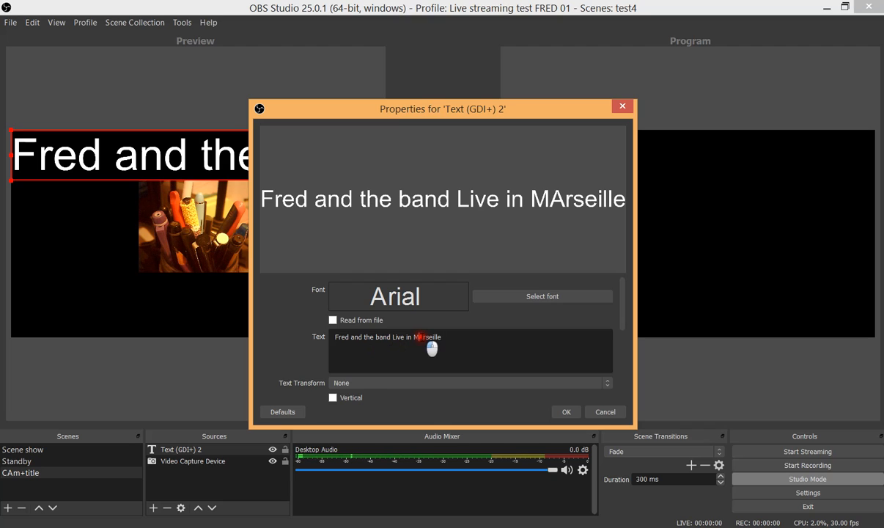
{"action": "type", "text": "a"}
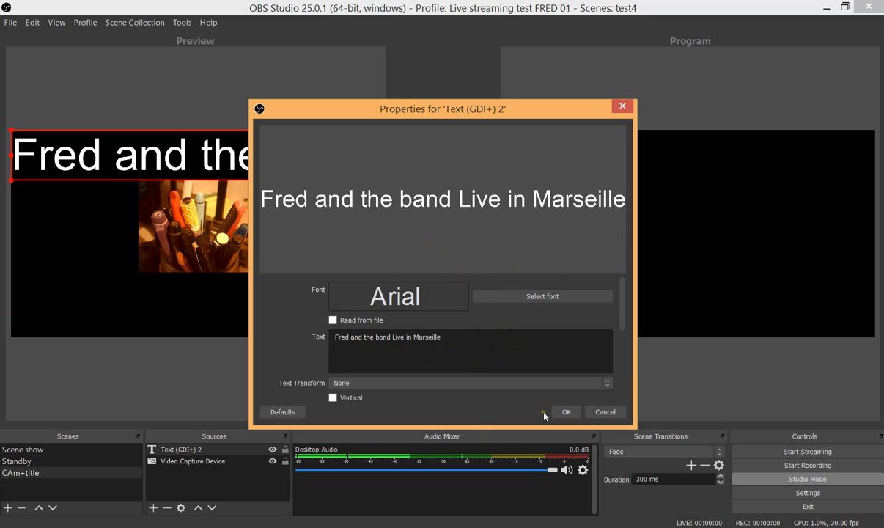
{"action": "left_click", "coordinate": [562, 412]}
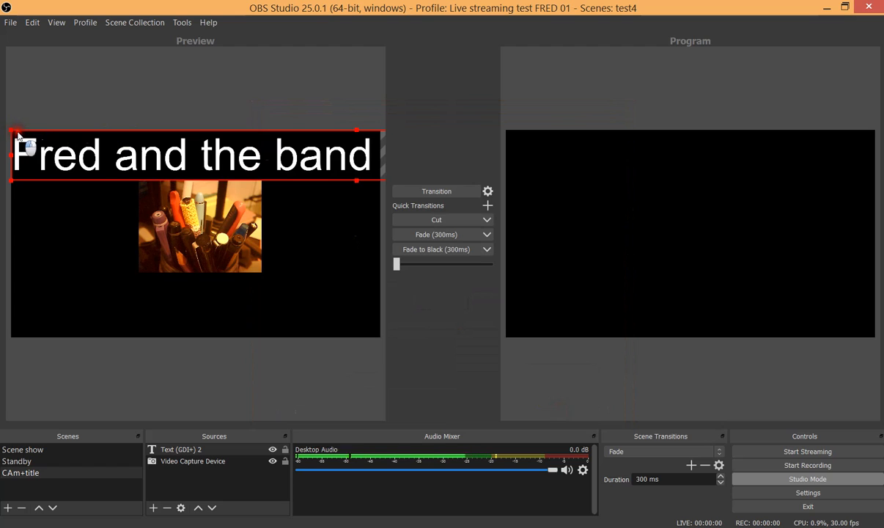
- Scale down the title text until it fits within the canvas width and place it below the camera image
{"action": "left_click_drag", "start_coordinate": [16, 131], "coordinate": [241, 158]}
{"action": "left_click_drag", "start_coordinate": [295, 162], "coordinate": [105, 297]}
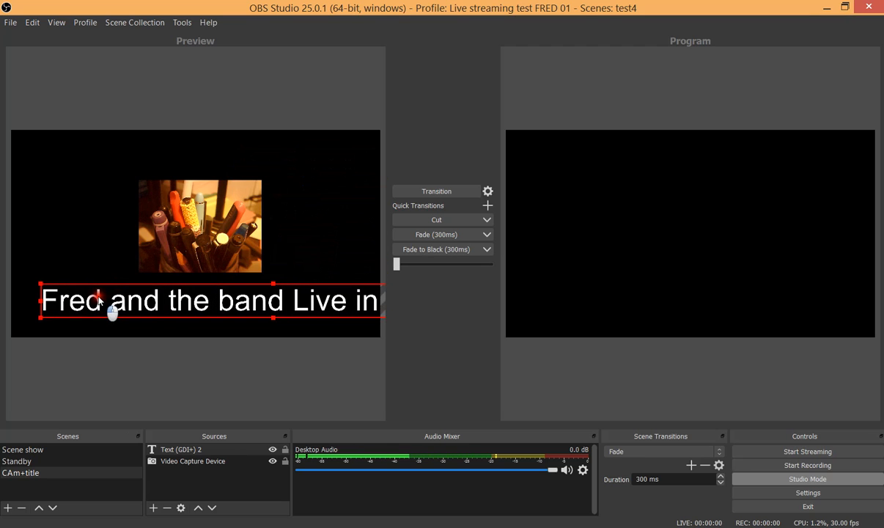
{"action": "left_click_drag", "start_coordinate": [48, 288], "coordinate": [138, 291]}
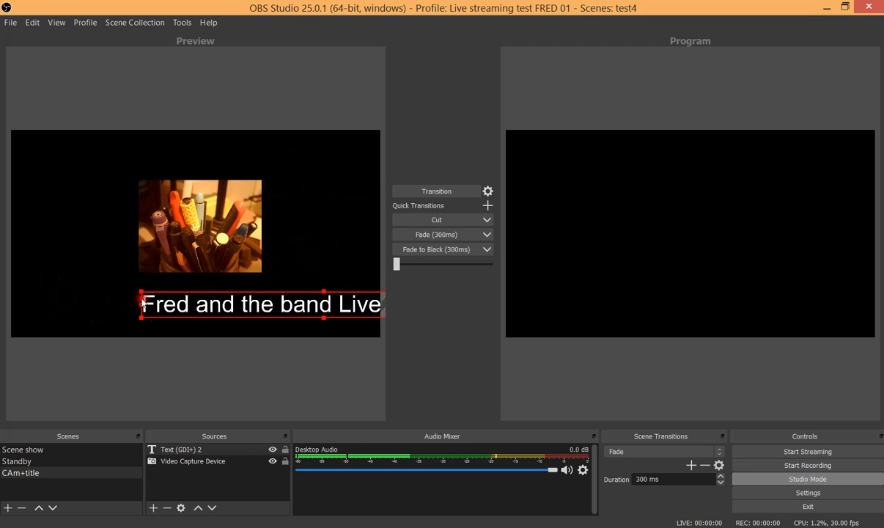
{"action": "left_click_drag", "start_coordinate": [200, 304], "coordinate": [126, 305]}
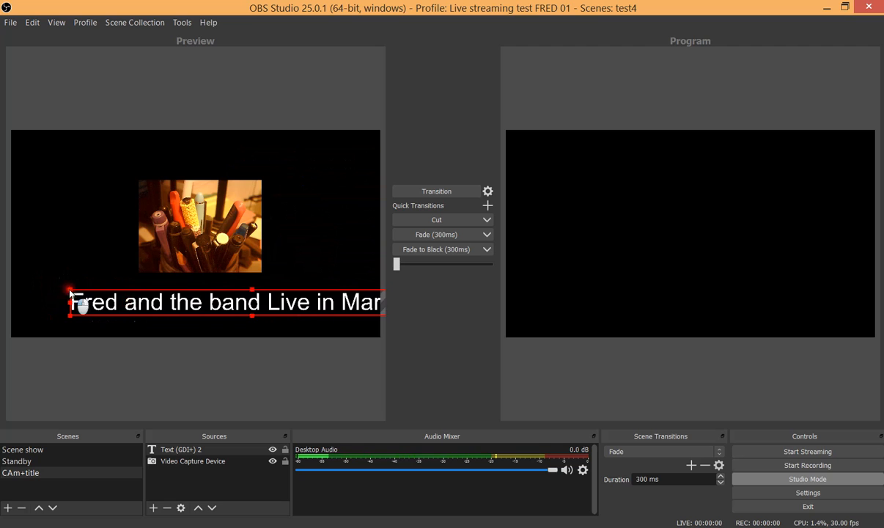
{"action": "left_click_drag", "start_coordinate": [70, 292], "coordinate": [107, 304]}
{"action": "left_click", "coordinate": [114, 368]}
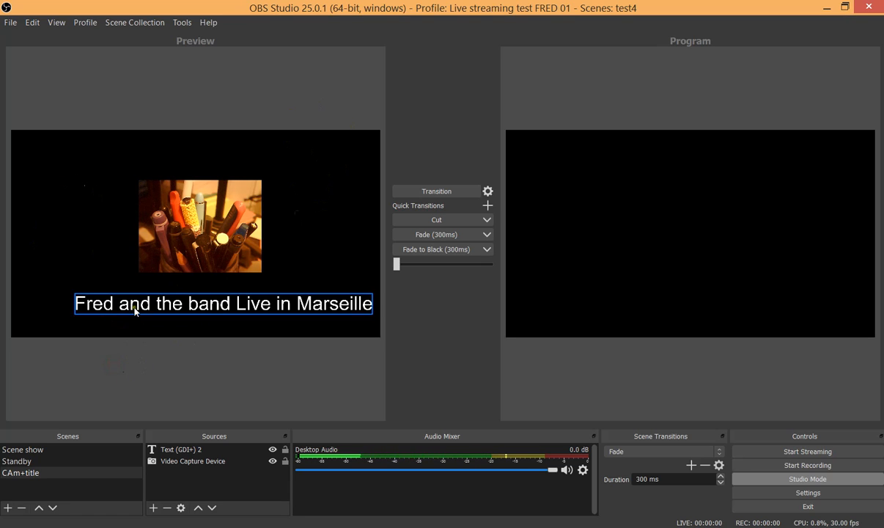
{"action": "left_click_drag", "start_coordinate": [135, 311], "coordinate": [120, 252]}
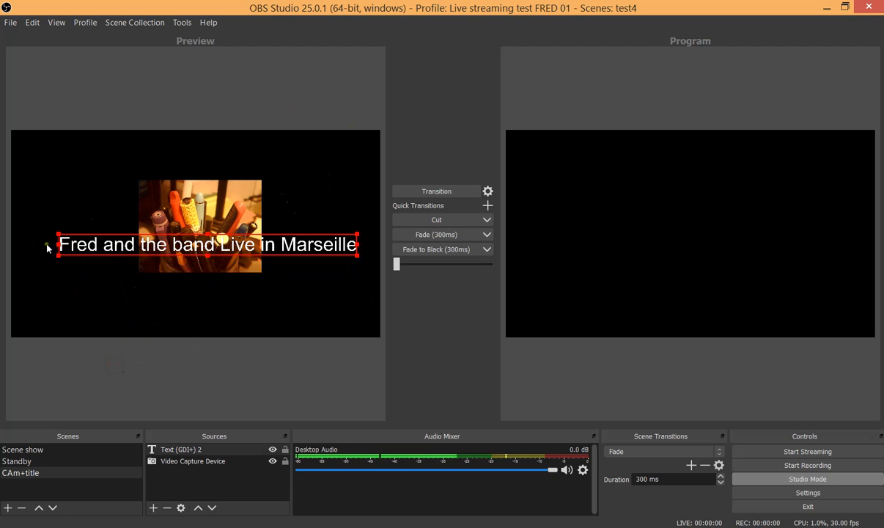
{"action": "left_click_drag", "start_coordinate": [77, 247], "coordinate": [88, 297]}
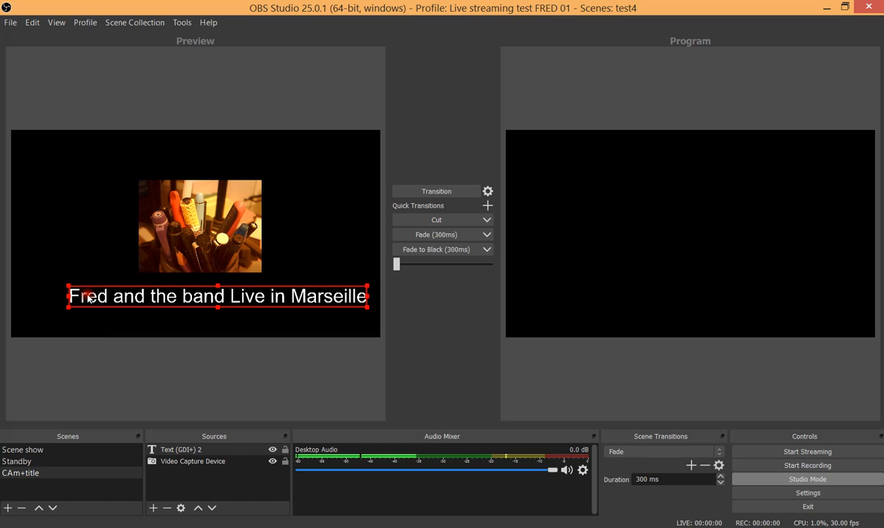
- Enlarge the camera image to the full height of the canvas and centre it horizontally behind the title
{"action": "left_click", "coordinate": [212, 230]}
{"action": "left_click_drag", "start_coordinate": [137, 183], "coordinate": [74, 132]}
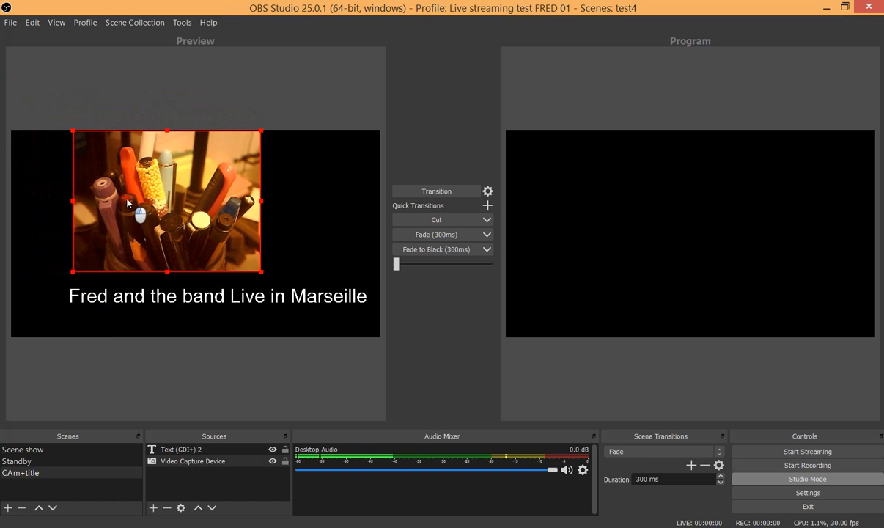
{"action": "left_click_drag", "start_coordinate": [132, 203], "coordinate": [57, 210]}
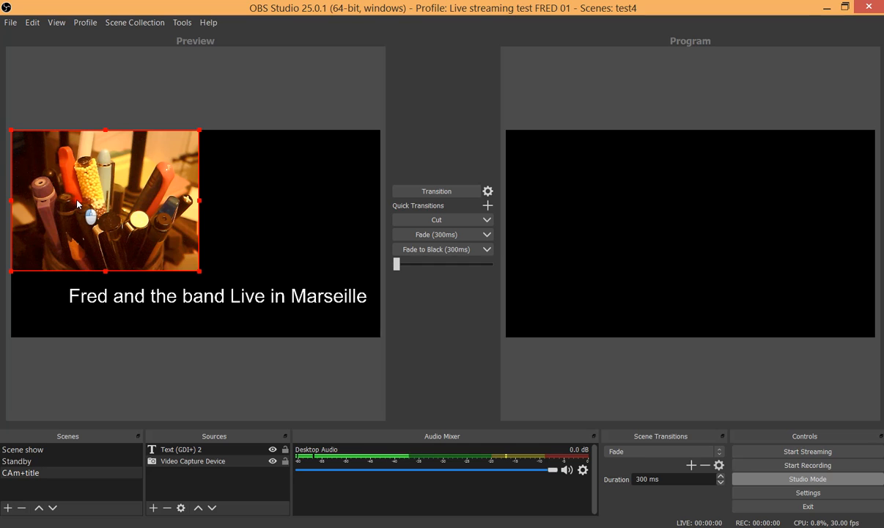
{"action": "left_click_drag", "start_coordinate": [204, 278], "coordinate": [288, 310]}
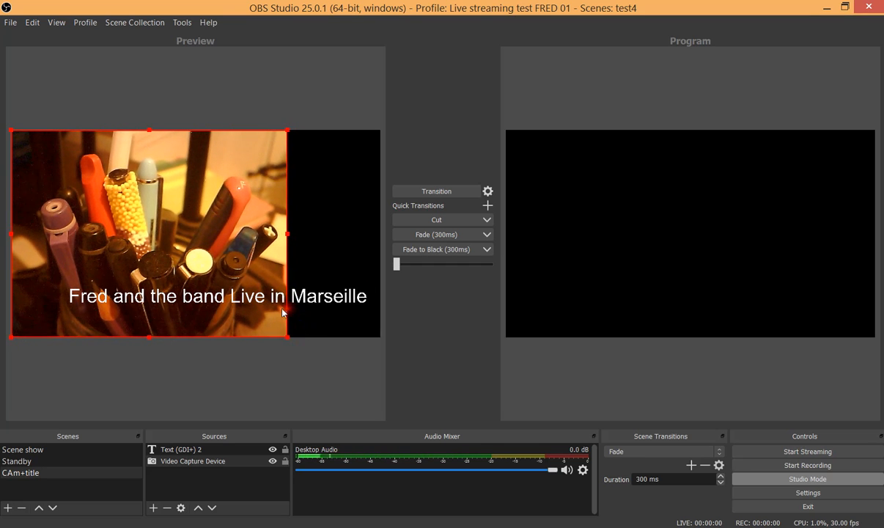
{"action": "left_click_drag", "start_coordinate": [119, 242], "coordinate": [169, 247]}
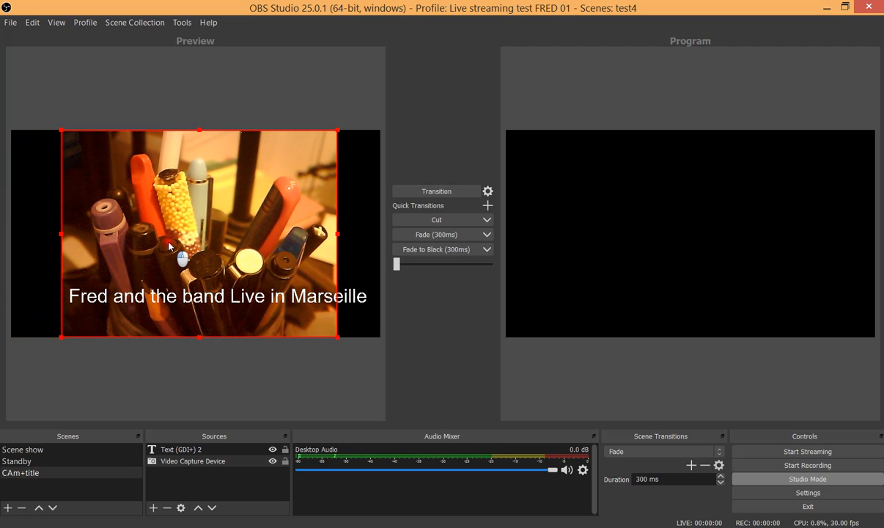
{"action": "mouse_move", "coordinate": [205, 298]}
{"action": "left_mouse_down"}
{"action": "mouse_move", "coordinate": [197, 300]}
{"action": "mouse_move", "coordinate": [229, 300]}
{"action": "mouse_move", "coordinate": [203, 301]}
{"action": "left_mouse_up"}
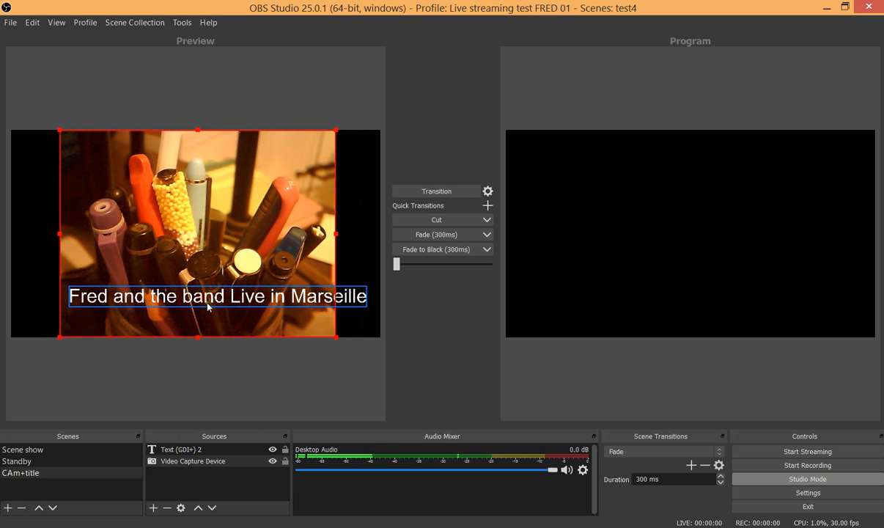
{"action": "right_click", "coordinate": [192, 254]}
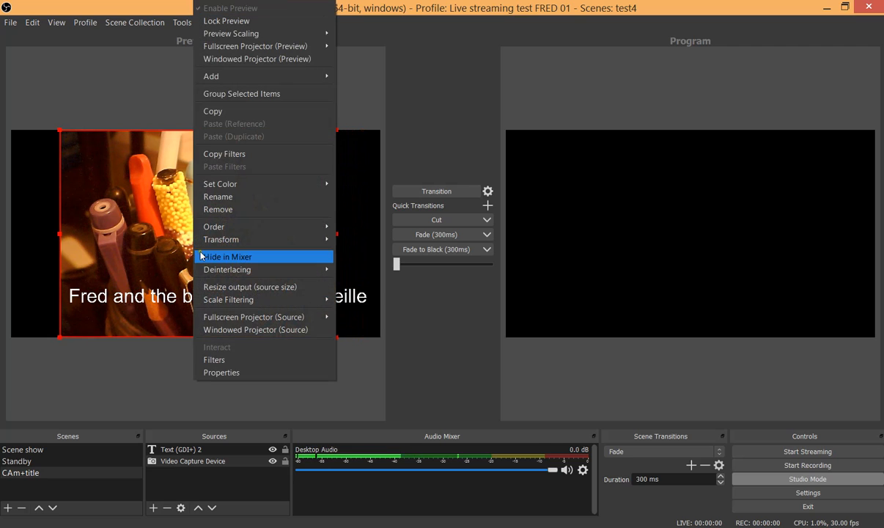
{"action": "mouse_move", "coordinate": [207, 230]}
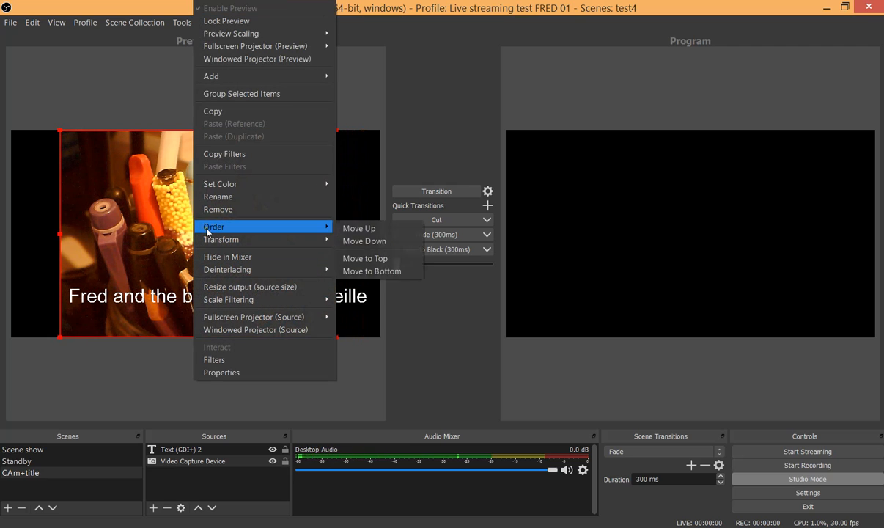
{"action": "left_click", "coordinate": [22, 235]}
- Shrink the title text further and place it centred along the lower edge of the camera image
{"action": "left_click_drag", "start_coordinate": [373, 299], "coordinate": [291, 314]}
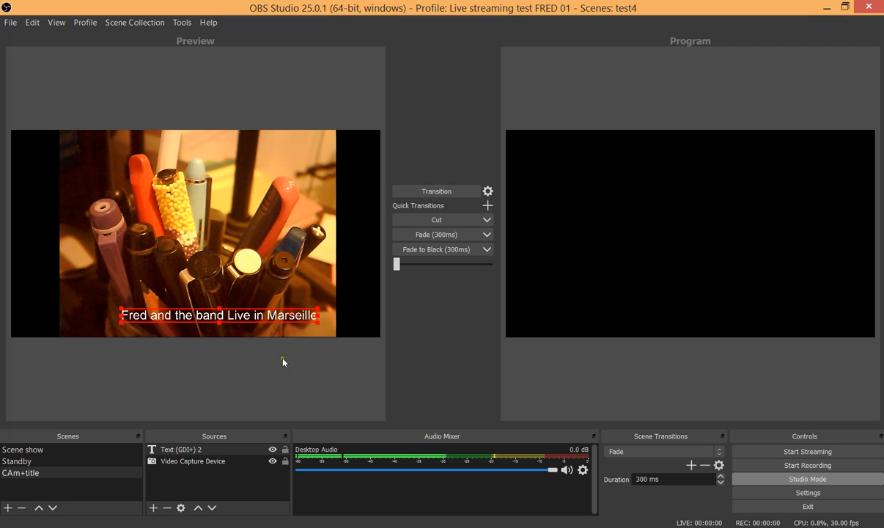
- Add a new Image source with the default name to the CAm+title scene, loading victorhugo.jpg from the Images folder
{"action": "left_click", "coordinate": [153, 507]}
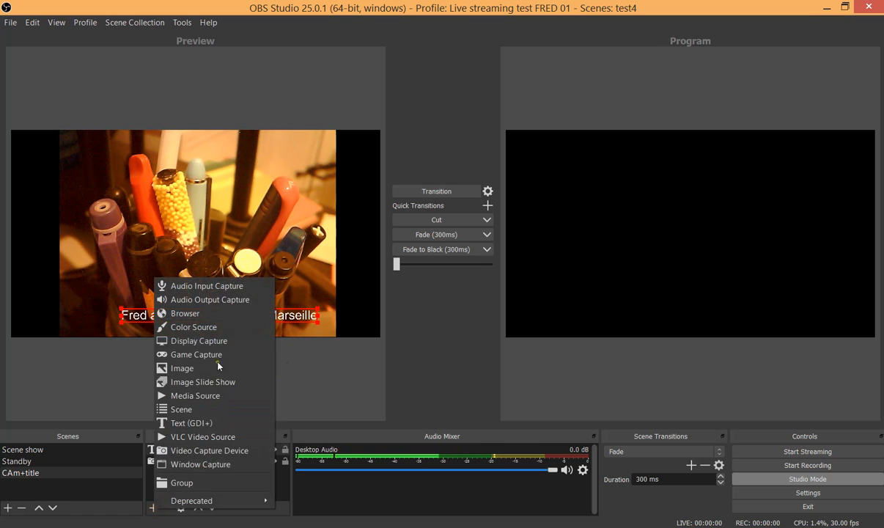
{"action": "left_click", "coordinate": [180, 367]}
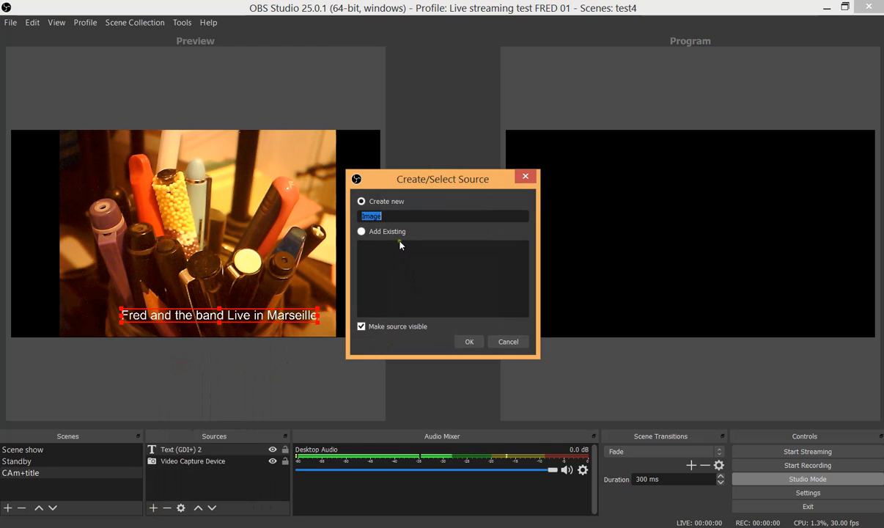
{"action": "left_click", "coordinate": [469, 342]}
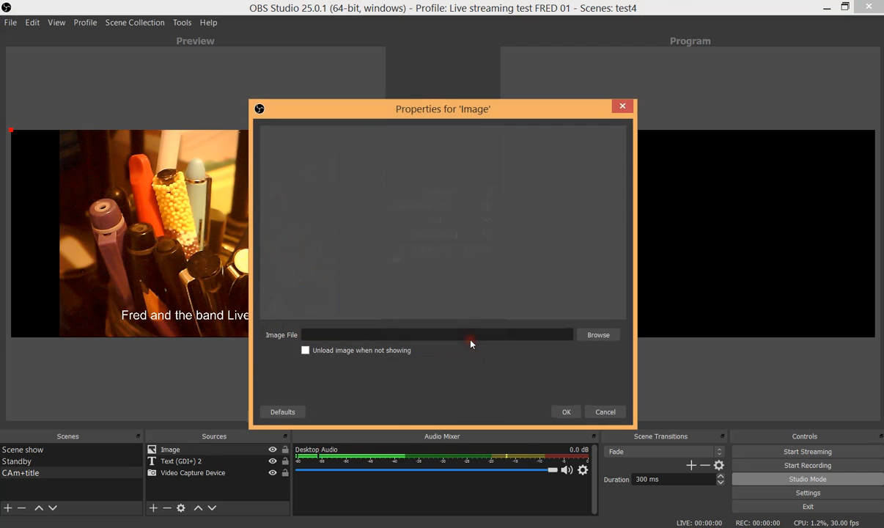
{"action": "left_click", "coordinate": [598, 335]}
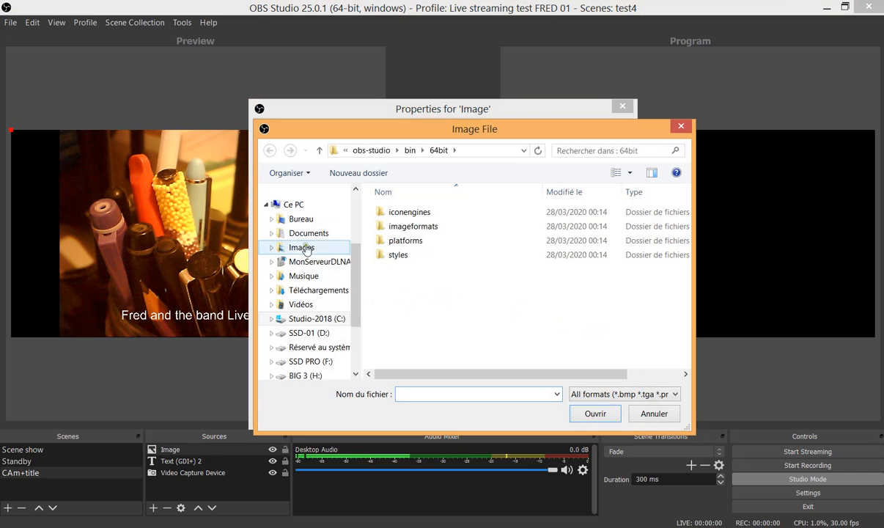
{"action": "left_click", "coordinate": [305, 249]}
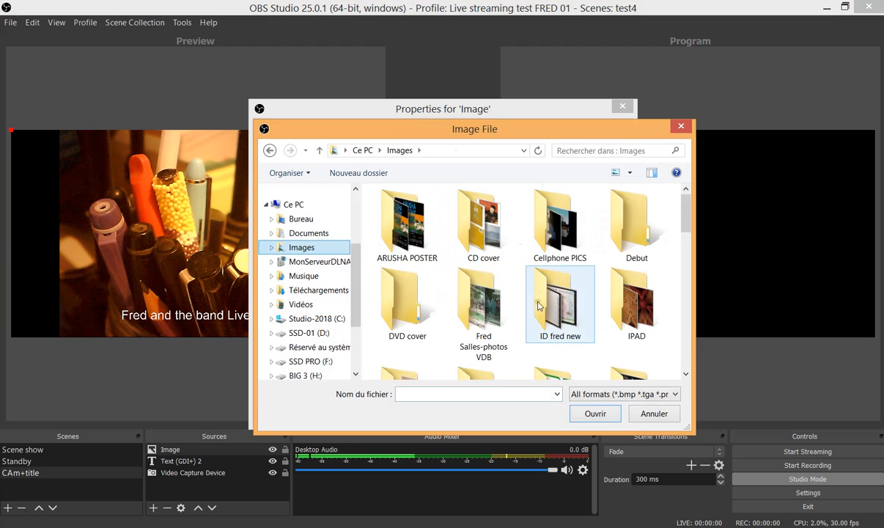
{"action": "scroll", "coordinate": [513, 315], "scroll_direction": "down", "scroll_amount": 2}
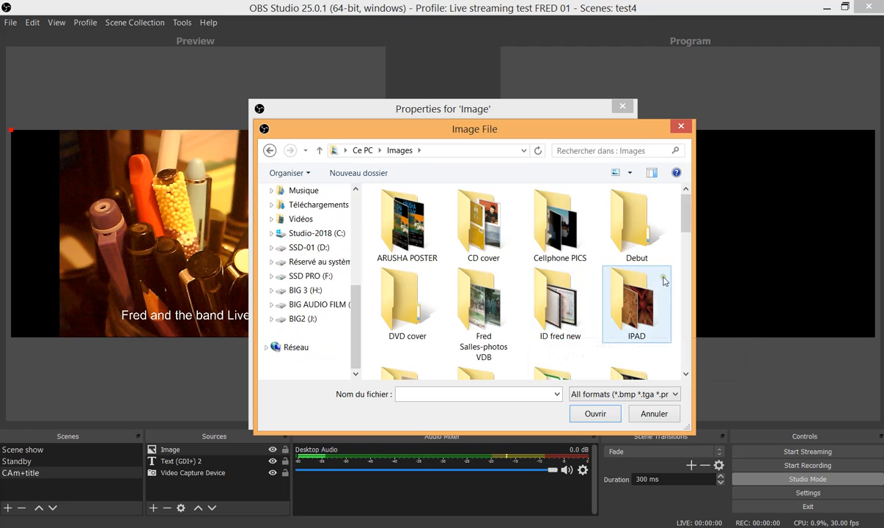
{"action": "left_click_drag", "start_coordinate": [685, 212], "coordinate": [684, 352]}
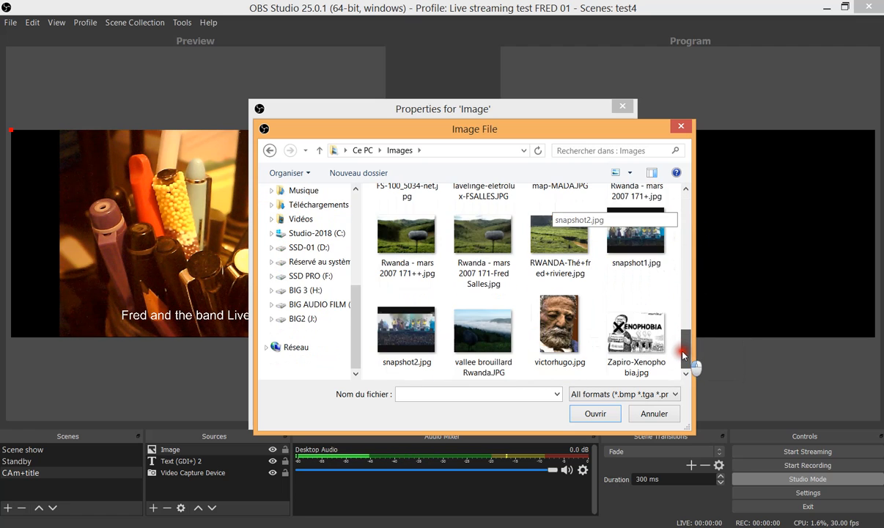
{"action": "left_click", "coordinate": [560, 347]}
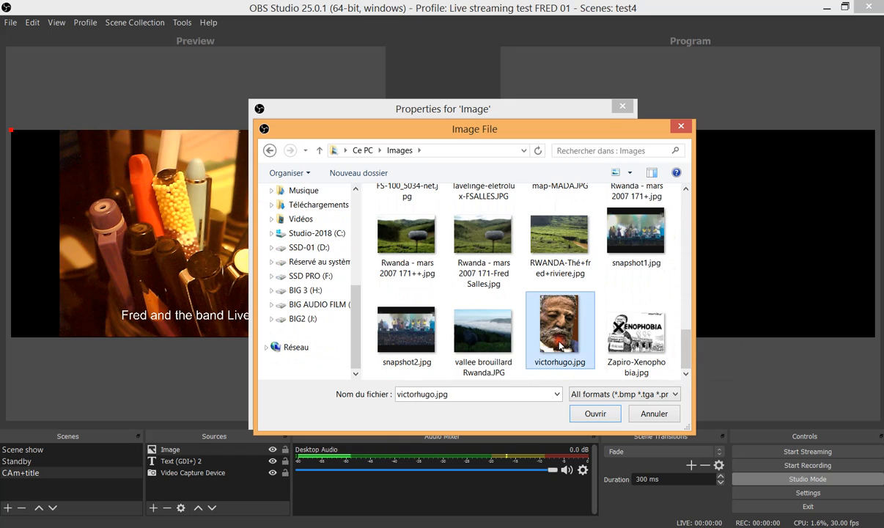
{"action": "left_click", "coordinate": [596, 414]}
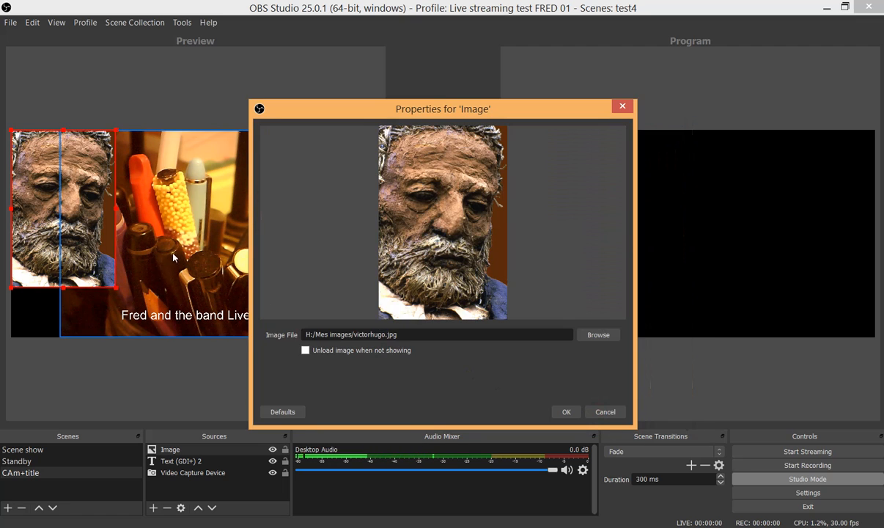
{"action": "left_click", "coordinate": [563, 405]}
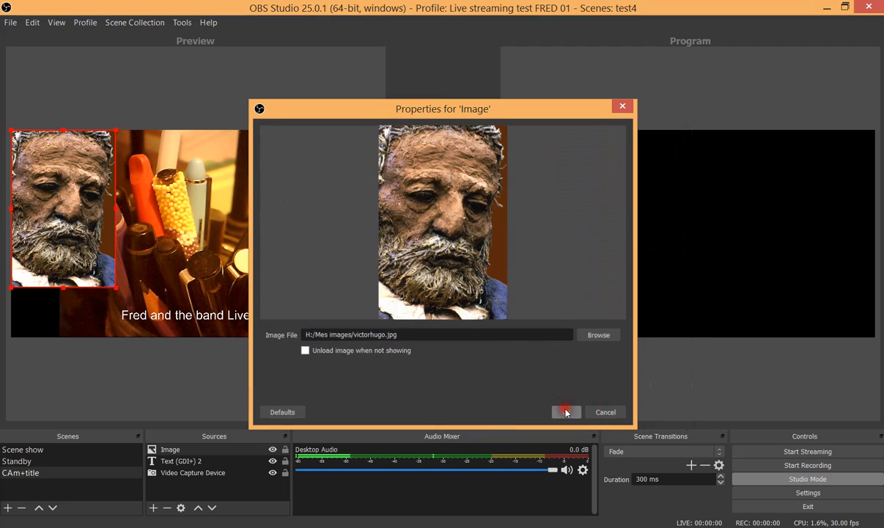
- Shrink the portrait image to a small thumbnail beside the start of the title, and shift both slightly towards the camera image's left edge
{"action": "left_click_drag", "start_coordinate": [6, 131], "coordinate": [99, 309]}
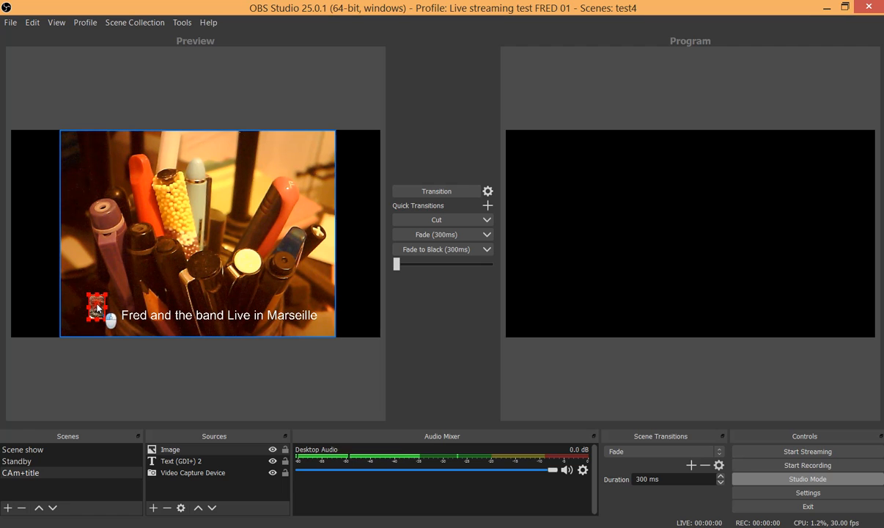
{"action": "left_click", "coordinate": [135, 359]}
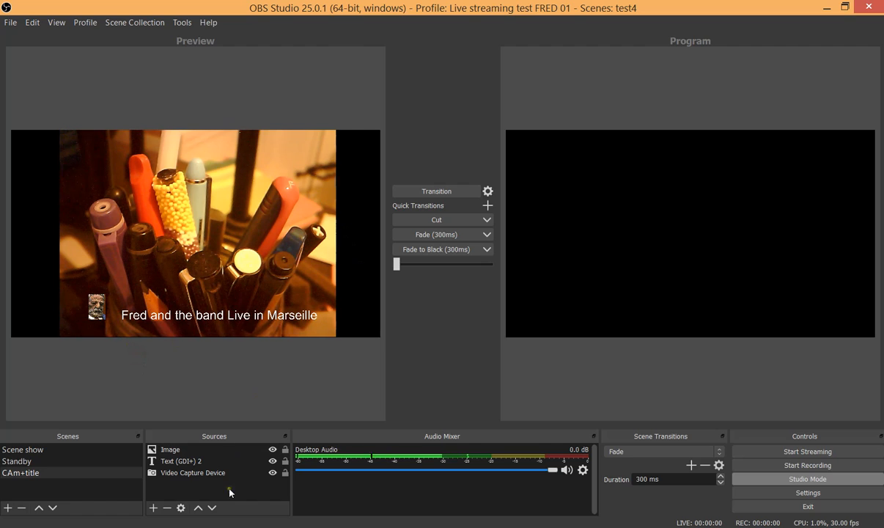
{"action": "left_click_drag", "start_coordinate": [97, 313], "coordinate": [86, 316]}
{"action": "left_click_drag", "start_coordinate": [159, 316], "coordinate": [154, 315]}
{"action": "left_click", "coordinate": [161, 378]}
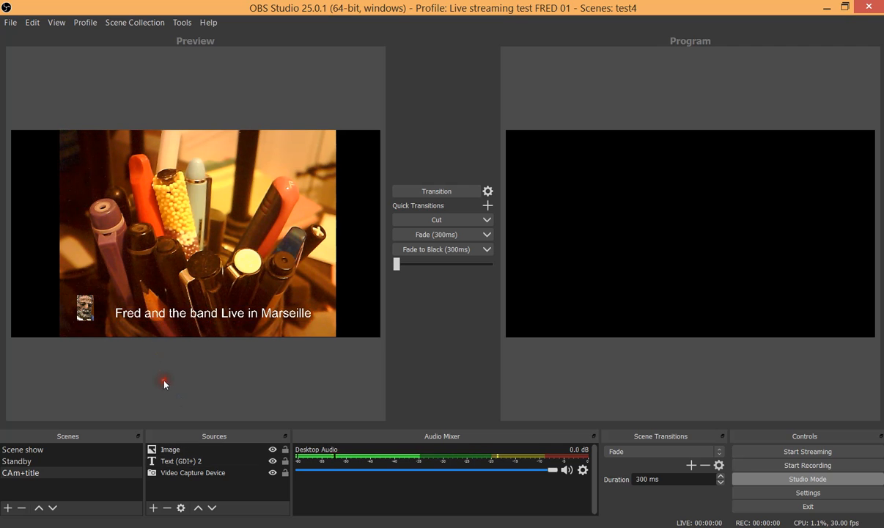
- Preview the Scene show, Standby and CAm+title scenes one after another
{"action": "left_click", "coordinate": [43, 450]}
{"action": "left_click", "coordinate": [40, 461]}
{"action": "left_click", "coordinate": [50, 473]}
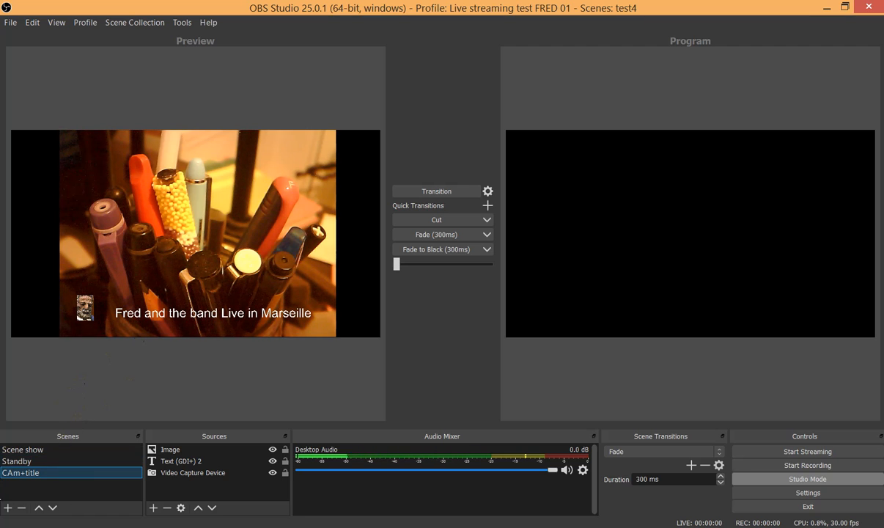
- Add a new scene named "end"
{"action": "left_click", "coordinate": [9, 509]}
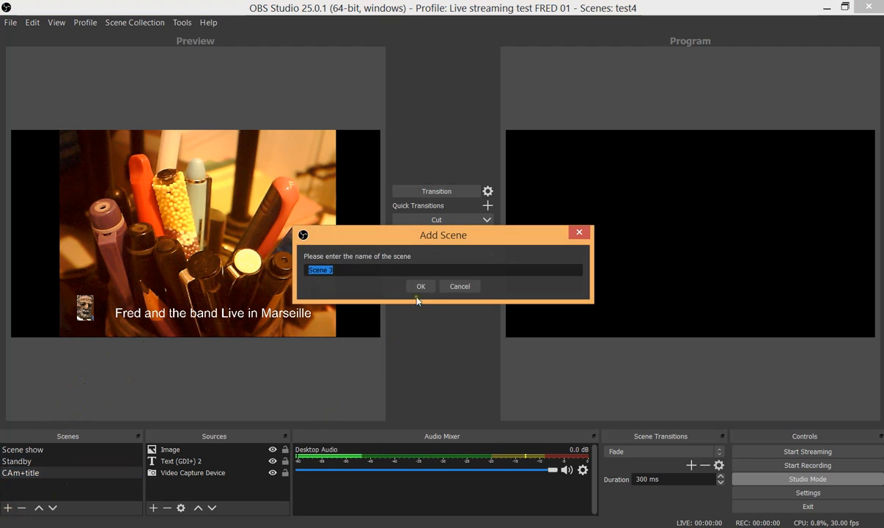
{"action": "type", "text": "end"}
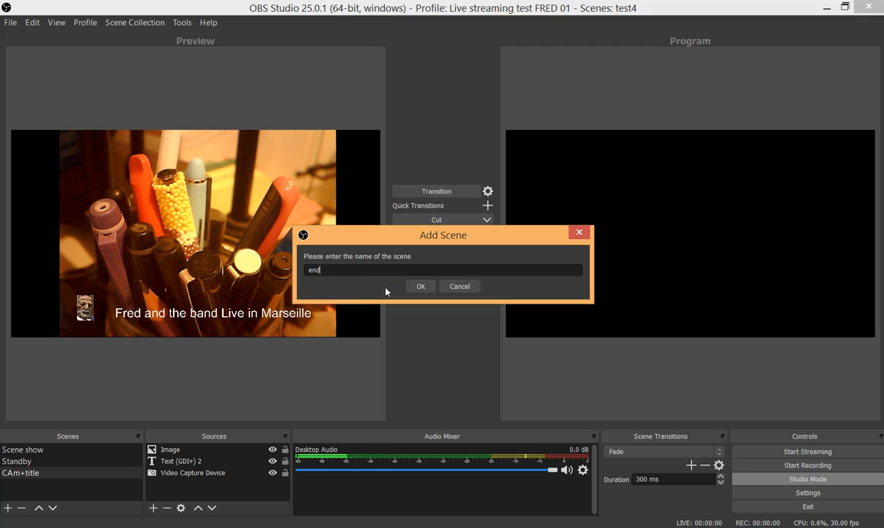
{"action": "left_click", "coordinate": [420, 285]}
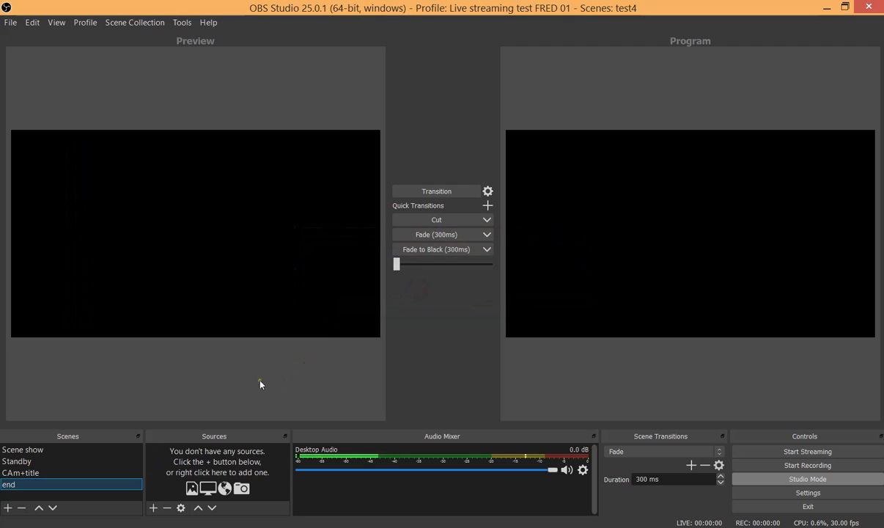
- Add a new Text (GDI+) source named "ending" to the end scene
{"action": "left_click", "coordinate": [153, 508]}
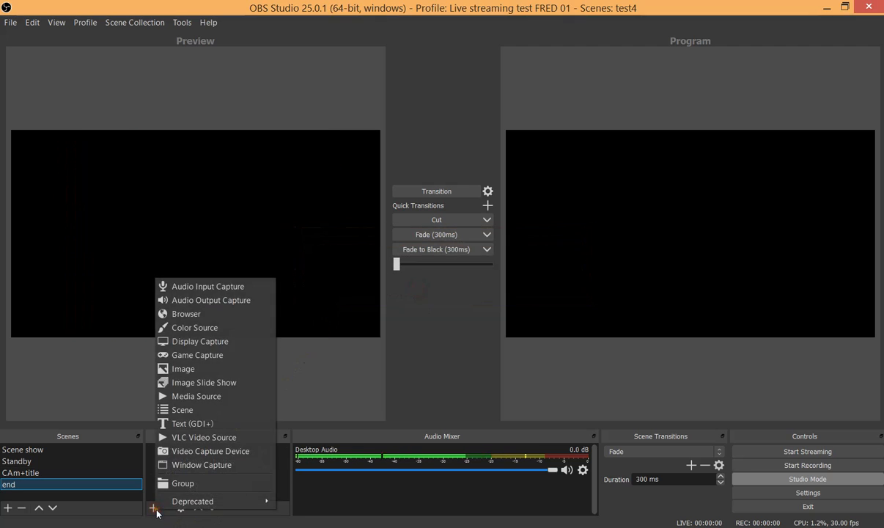
{"action": "left_click", "coordinate": [205, 423]}
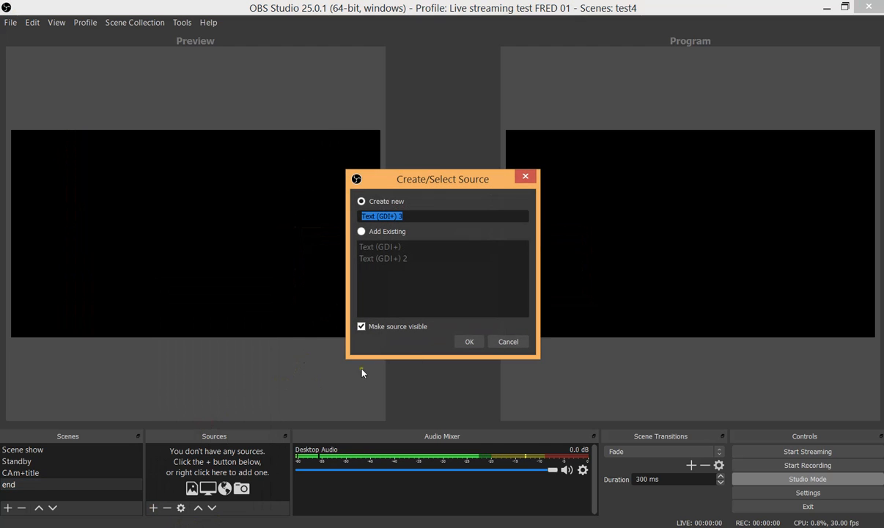
{"action": "type", "text": "end"}
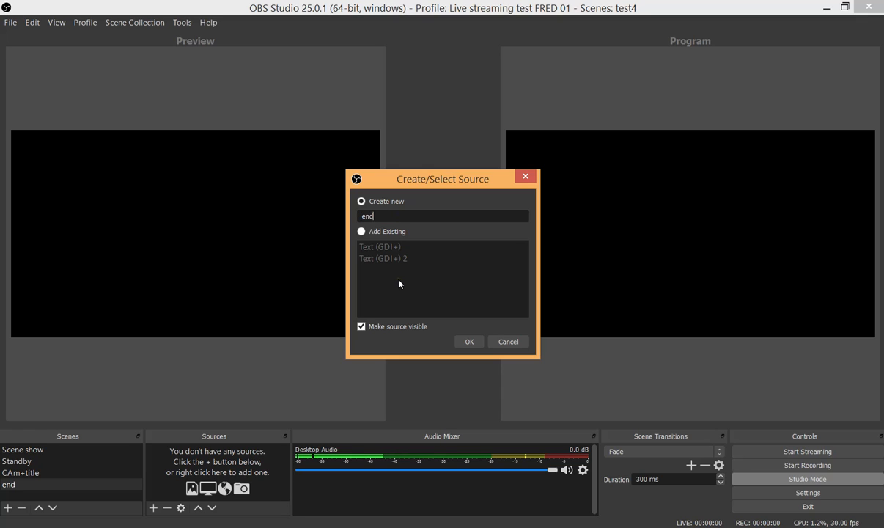
{"action": "left_click", "coordinate": [463, 343]}
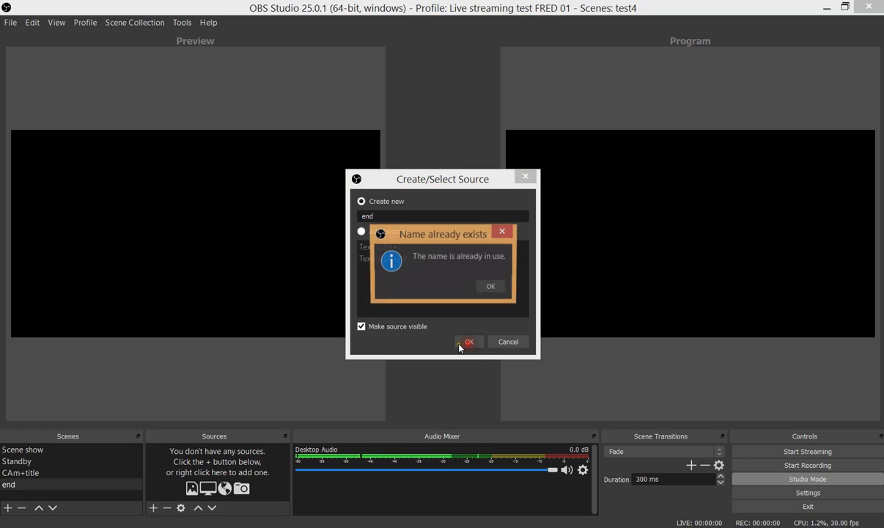
{"action": "left_click", "coordinate": [490, 286]}
{"action": "left_click", "coordinate": [374, 217]}
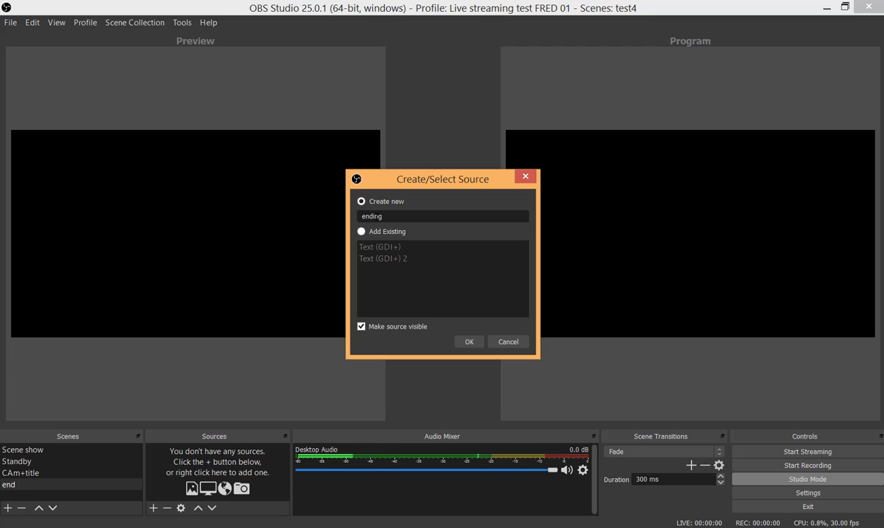
{"action": "left_click", "coordinate": [467, 341]}
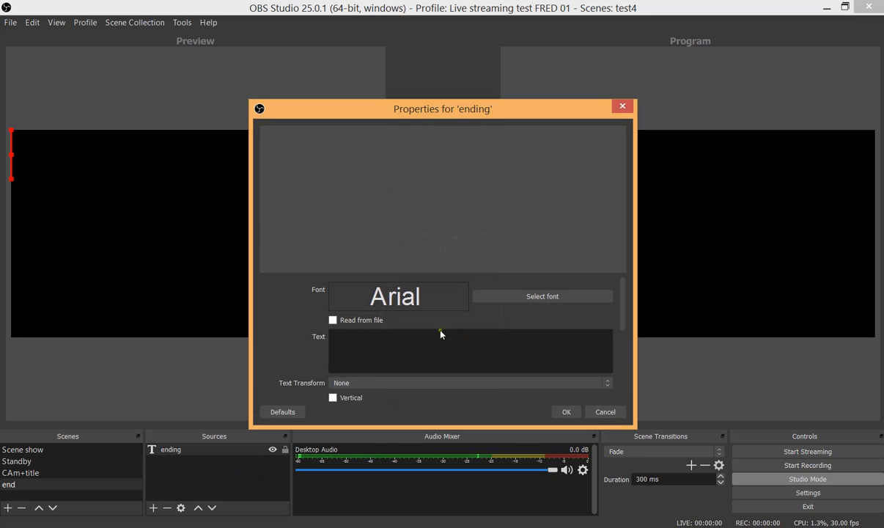
- Set the ending source's text to "C'est finit... Thank you all!" and accept its properties
{"action": "left_click", "coordinate": [393, 339]}
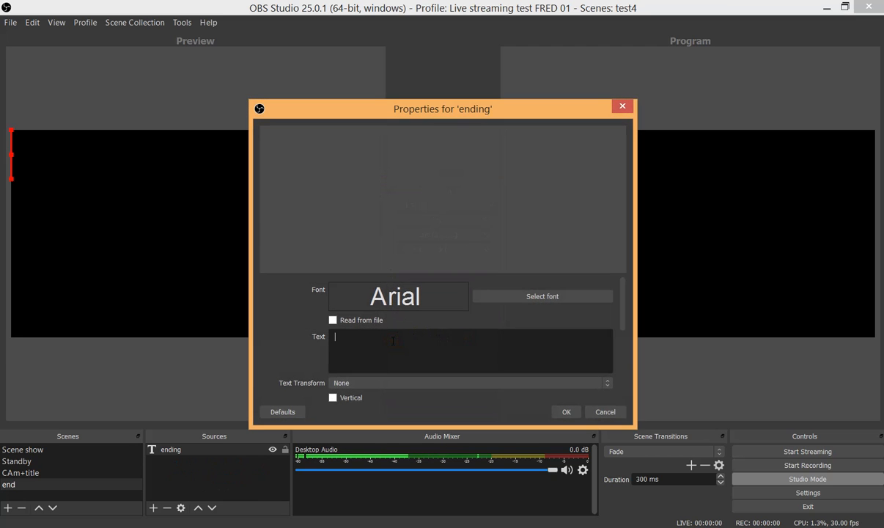
{"action": "type", "text": "C'es"}
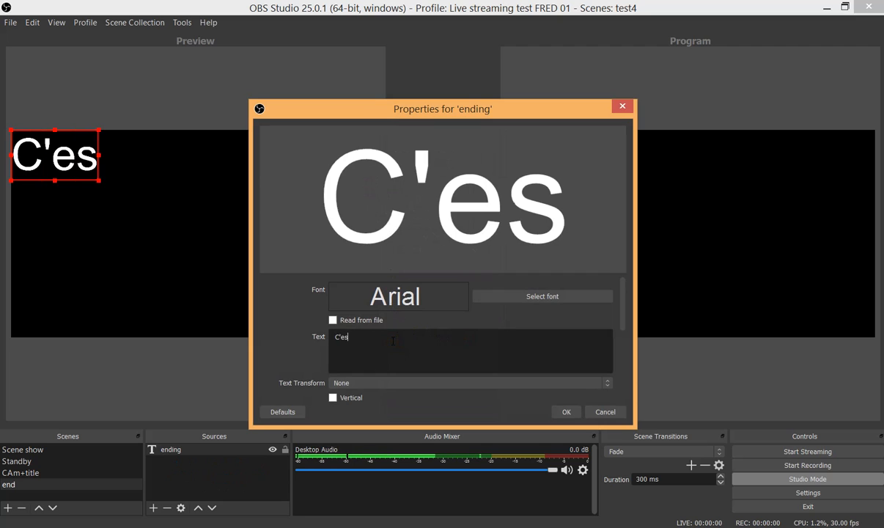
{"action": "type", "text": "t finit"}
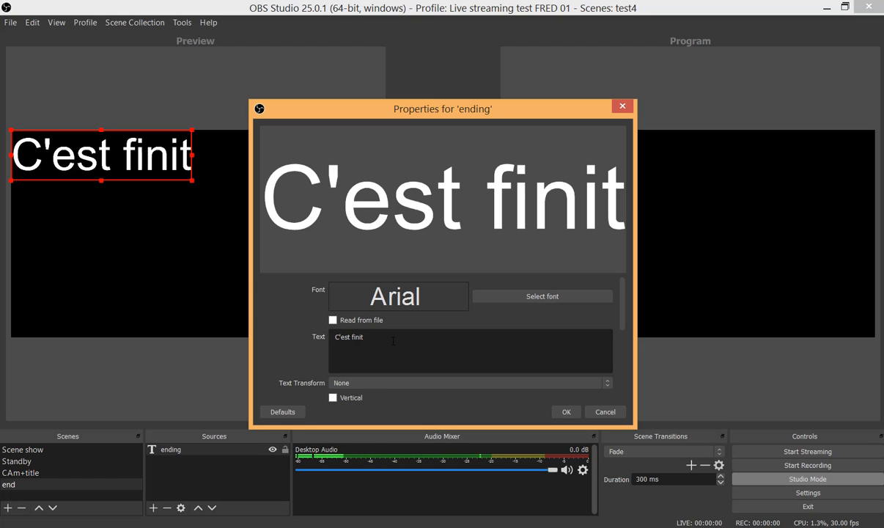
{"action": "type", "text": ".."}
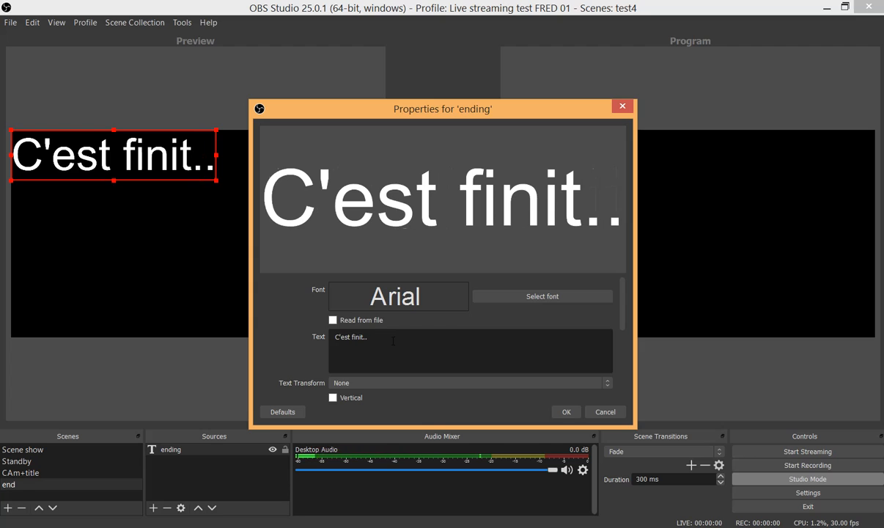
{"action": "type", "text": "."}
{"action": "type", "text": " THan"}
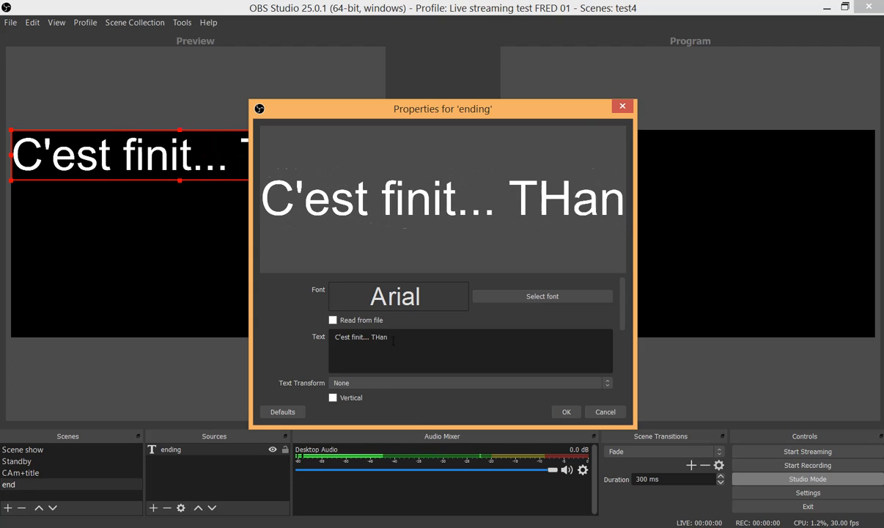
{"action": "type", "text": "k you all!"}
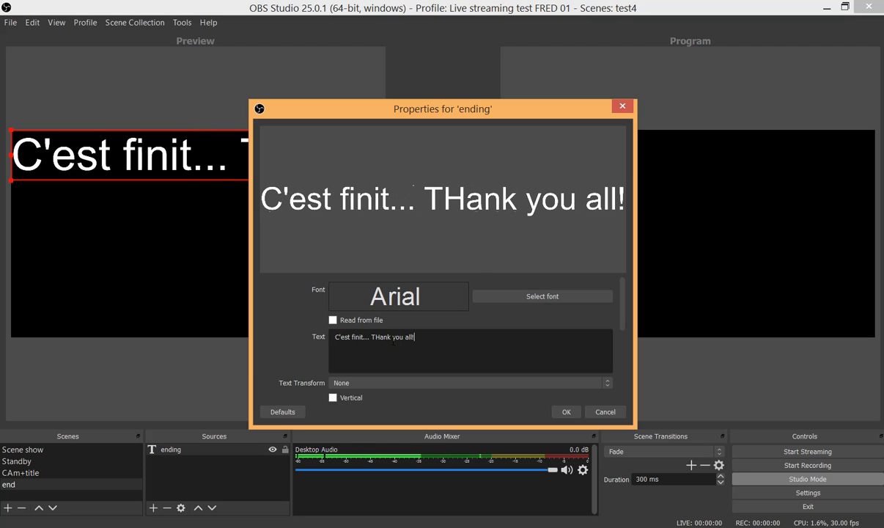
{"action": "left_click", "coordinate": [376, 336]}
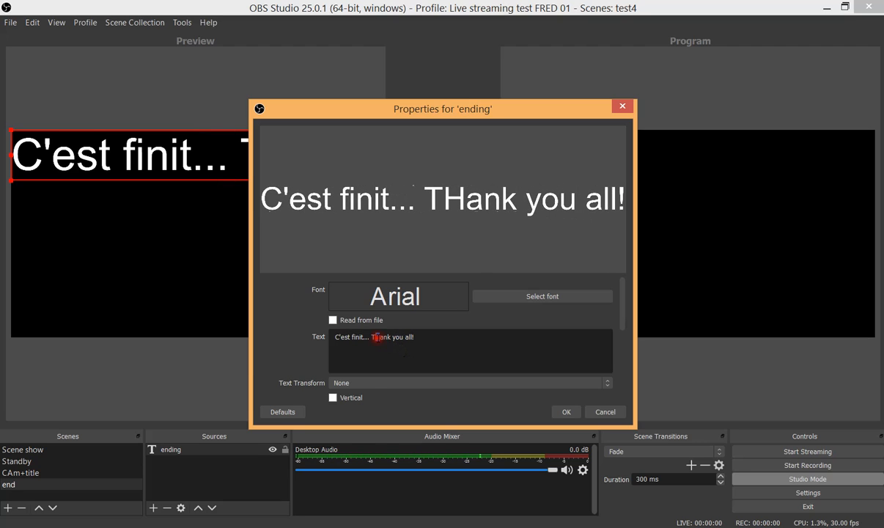
{"action": "type", "text": "h"}
{"action": "left_click", "coordinate": [566, 411]}
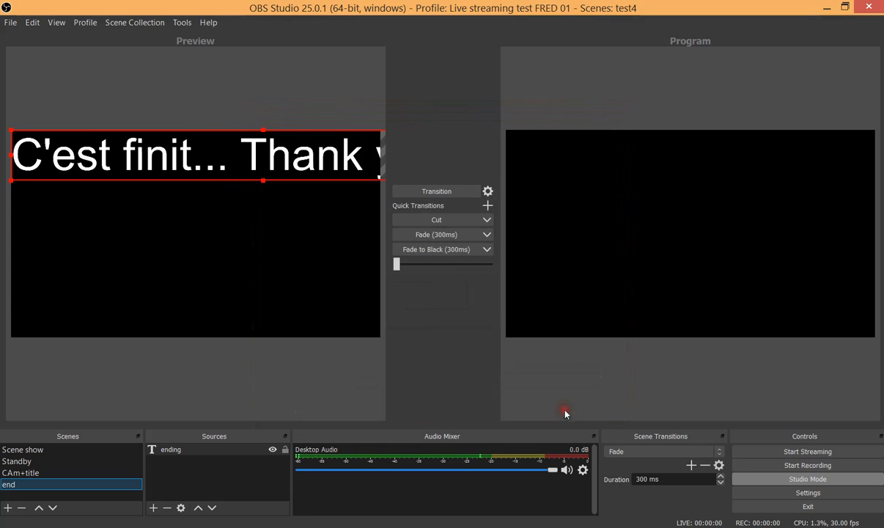
- Scale down the closing text until it fits within the canvas width and place it in the centre of the canvas
{"action": "left_click_drag", "start_coordinate": [11, 132], "coordinate": [207, 156]}
{"action": "left_click_drag", "start_coordinate": [292, 161], "coordinate": [97, 244]}
{"action": "left_click", "coordinate": [144, 323]}
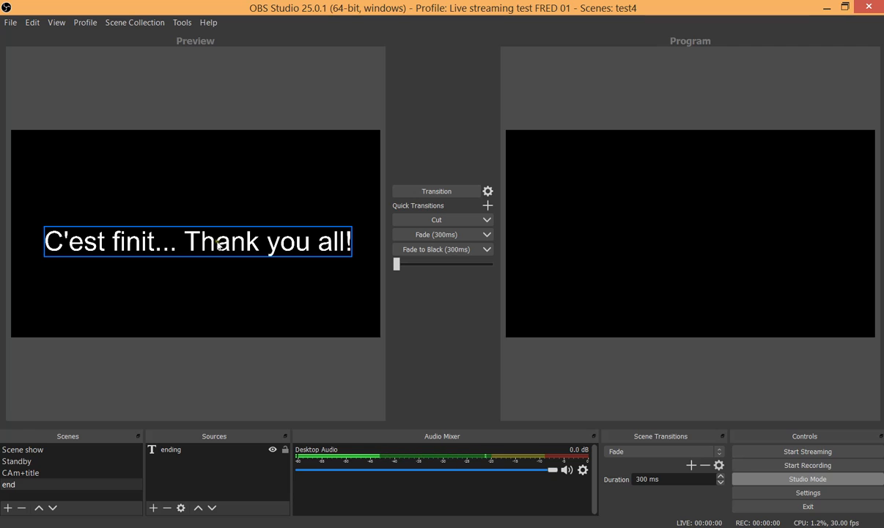
{"action": "left_click_drag", "start_coordinate": [223, 242], "coordinate": [233, 245]}
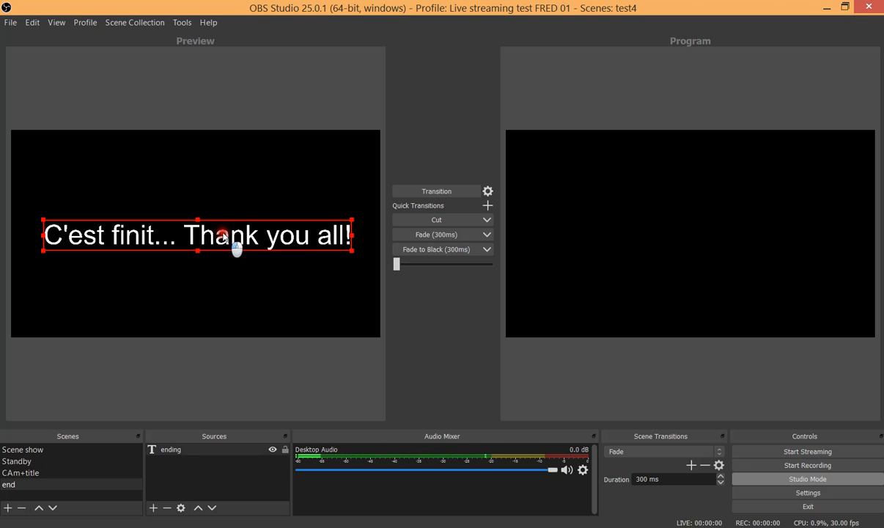
{"action": "left_click", "coordinate": [221, 361]}
- Go through the Scene show and Standby scenes again, finishing with the CAm+title scene in the preview
{"action": "left_click", "coordinate": [25, 449]}
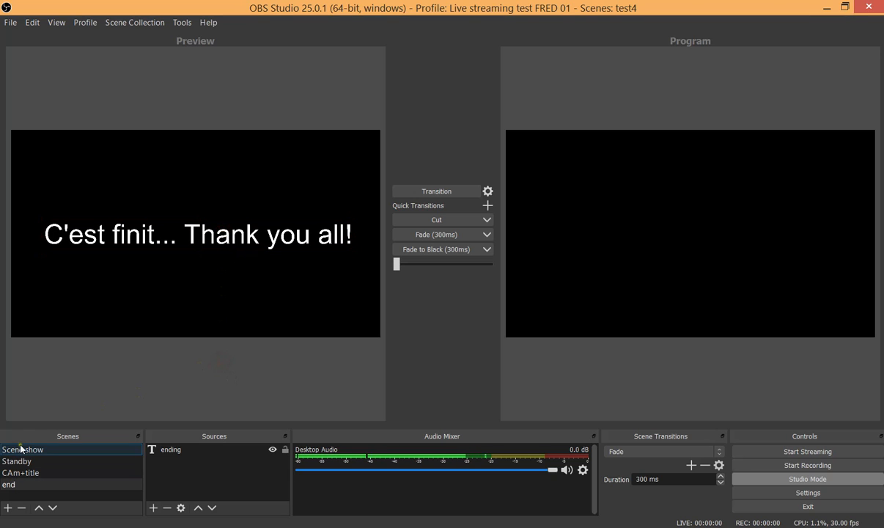
{"action": "left_click", "coordinate": [24, 461]}
{"action": "left_click", "coordinate": [29, 473]}
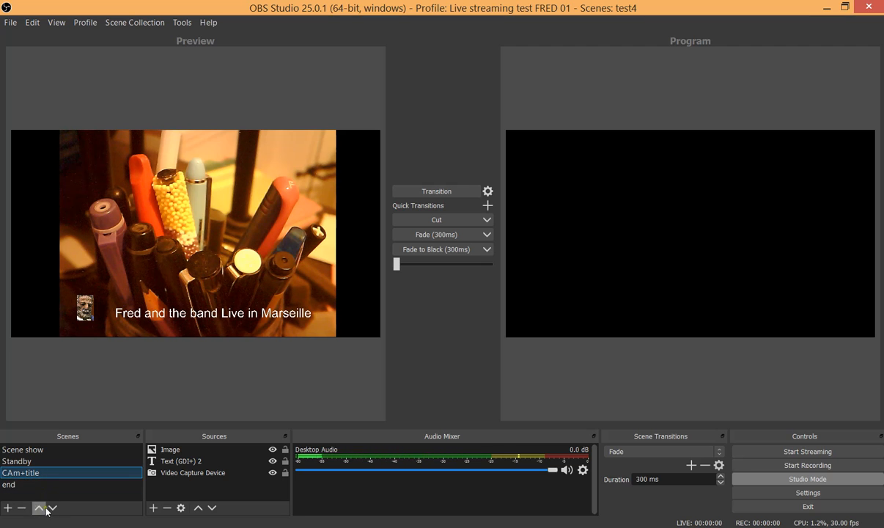
- Reorder the scenes so that Standby comes first, followed by CAm+title, Scene show and end
{"action": "left_click", "coordinate": [41, 507]}
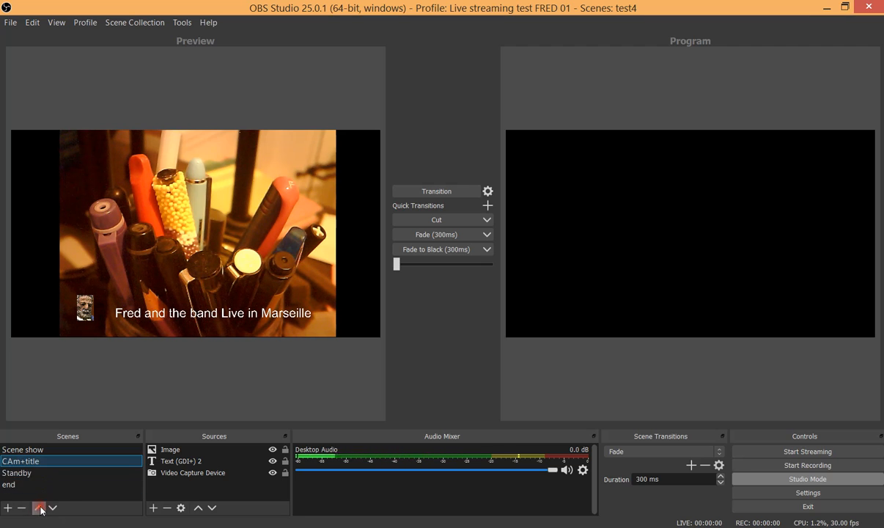
{"action": "left_click", "coordinate": [35, 449]}
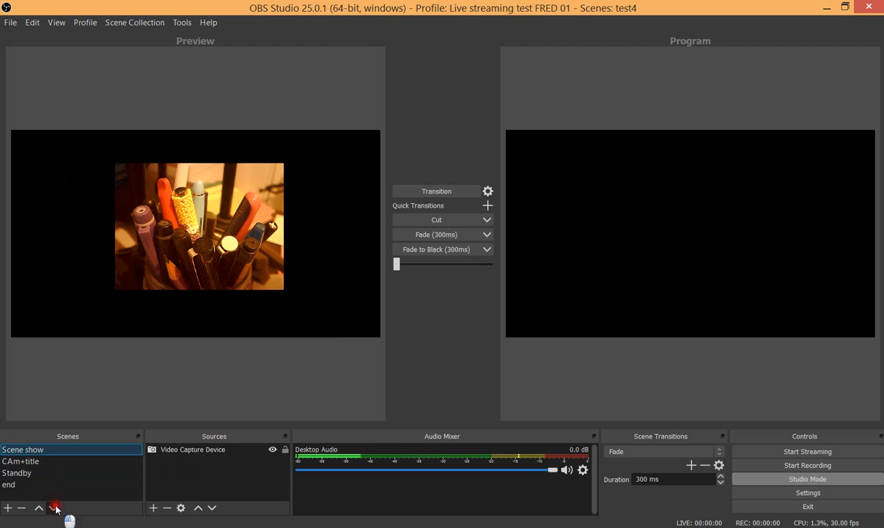
{"action": "left_click", "coordinate": [53, 507]}
{"action": "left_click", "coordinate": [32, 474]}
{"action": "left_click", "coordinate": [39, 507]}
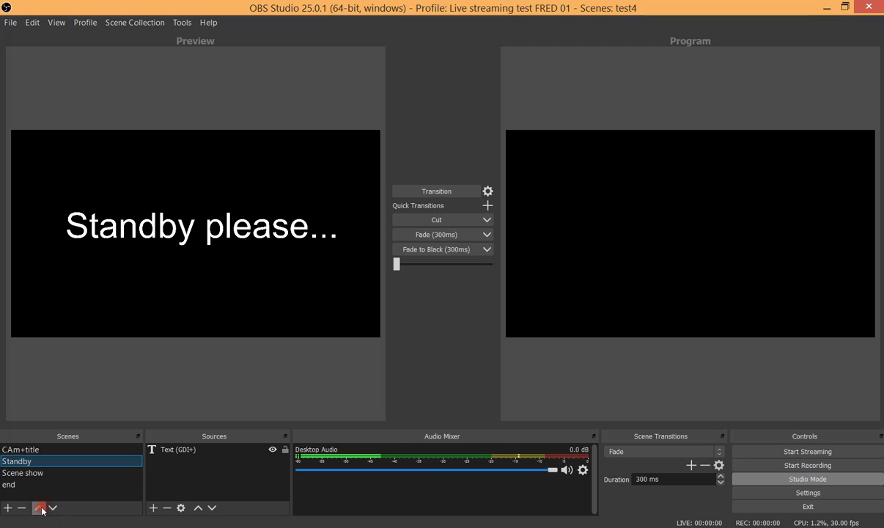
{"action": "left_click", "coordinate": [39, 507]}
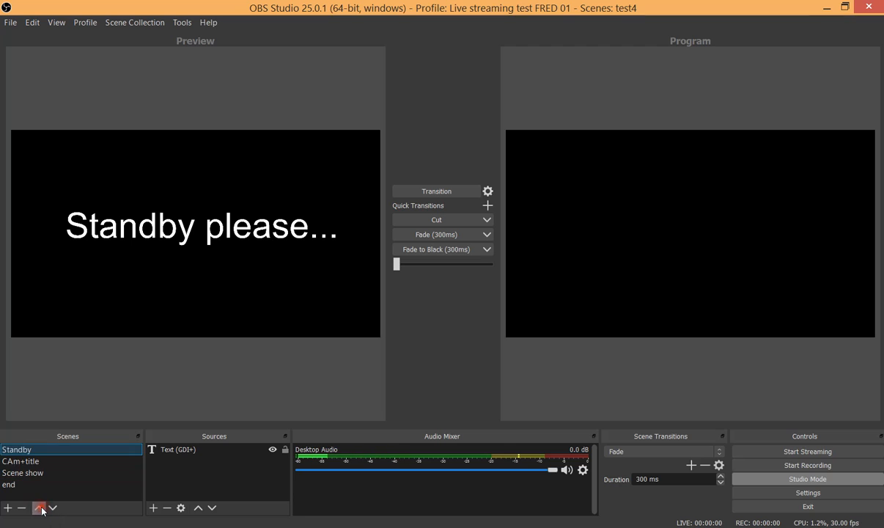
- Review the CAm+title, Scene show and end scenes one after another in the preview
{"action": "left_click", "coordinate": [29, 461]}
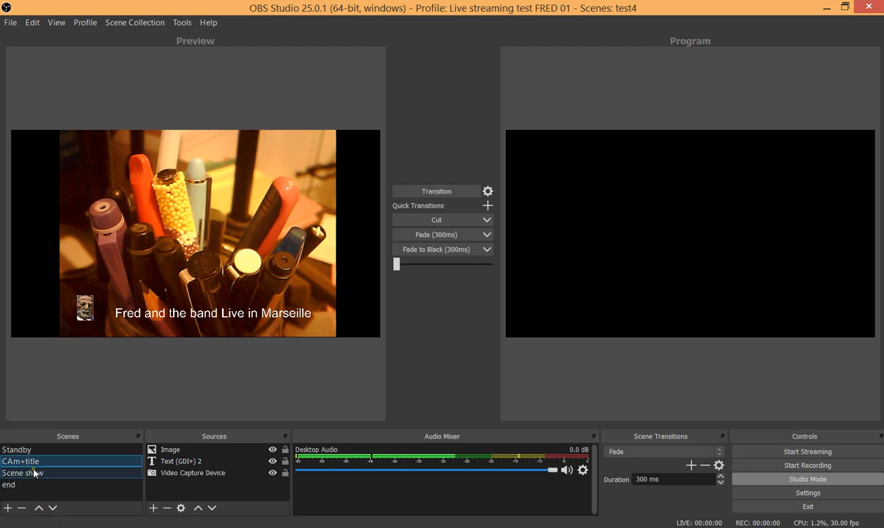
{"action": "left_click", "coordinate": [33, 474]}
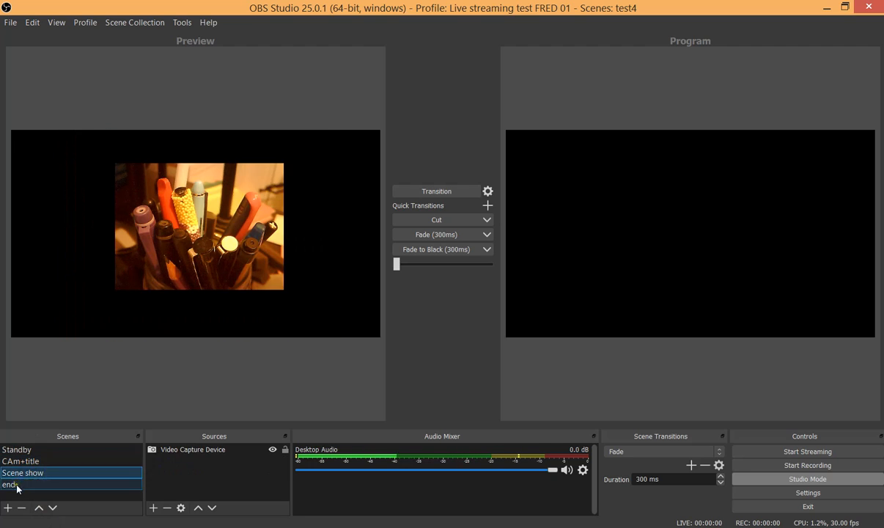
{"action": "left_click", "coordinate": [22, 486]}
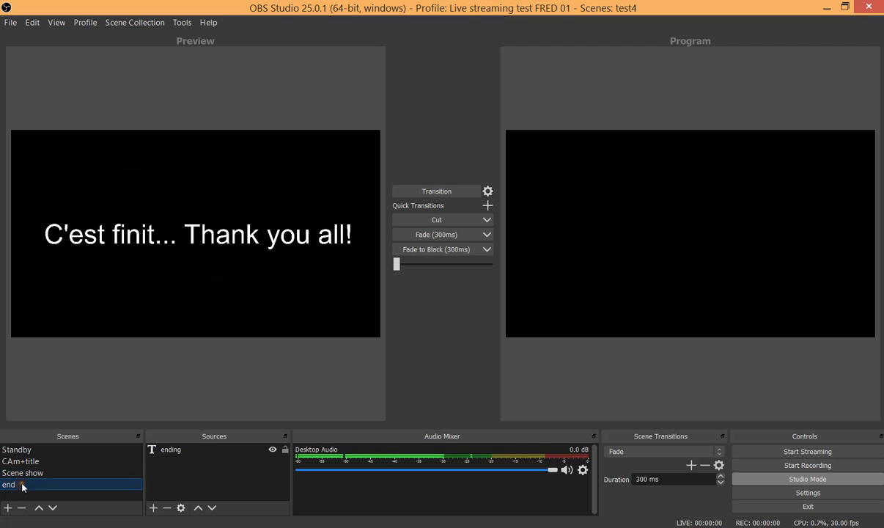
- Send the Standby scene to the program output with Cut, and try the Fade to Black and Fade quick transitions on it
{"action": "left_click", "coordinate": [22, 453]}
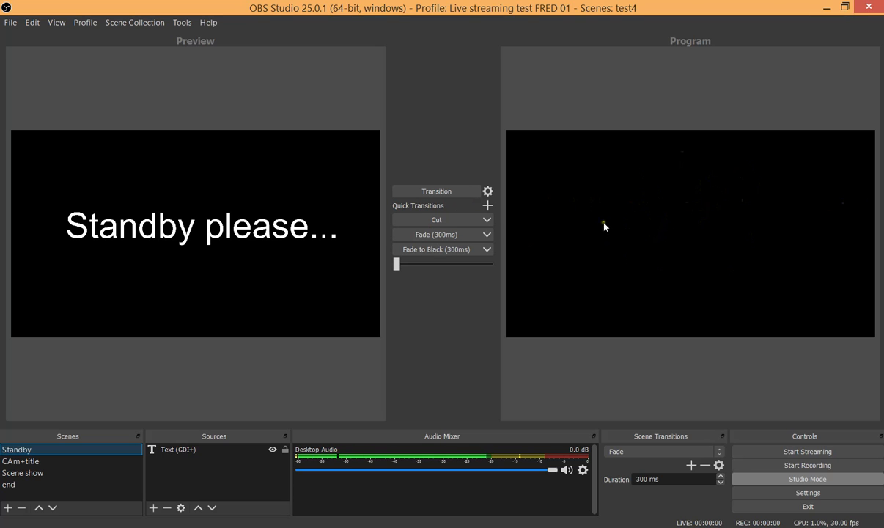
{"action": "left_click", "coordinate": [437, 221]}
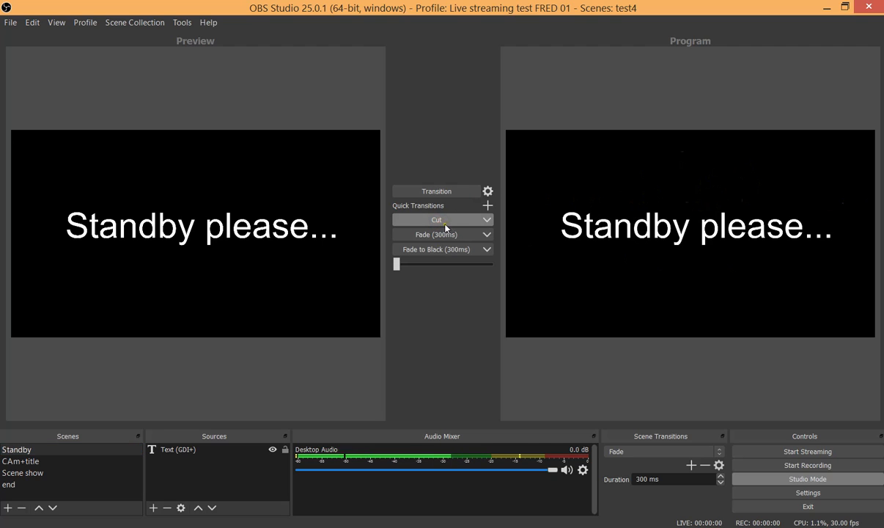
{"action": "left_click", "coordinate": [438, 253]}
{"action": "left_click", "coordinate": [438, 250]}
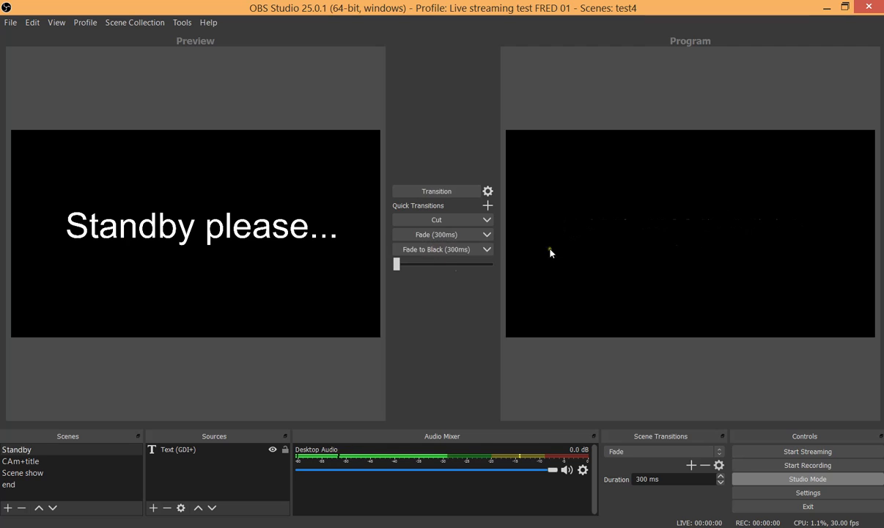
{"action": "left_click", "coordinate": [439, 236]}
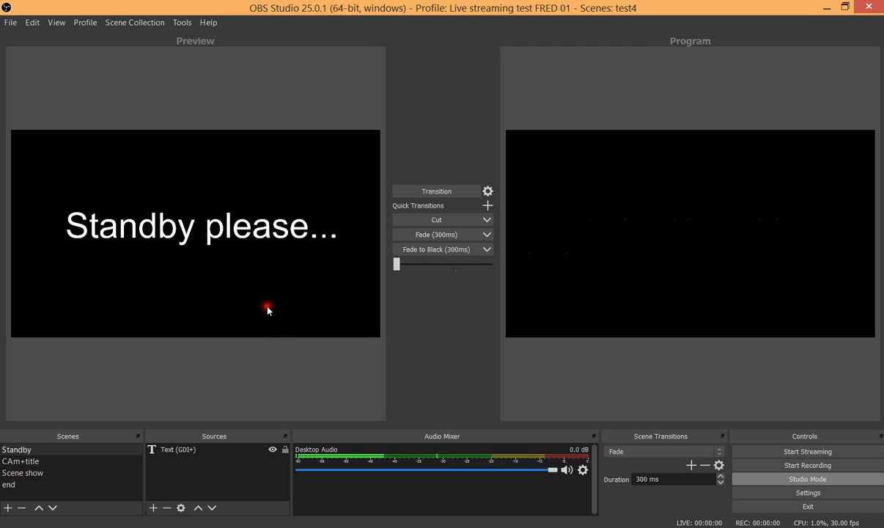
{"action": "left_click", "coordinate": [449, 235]}
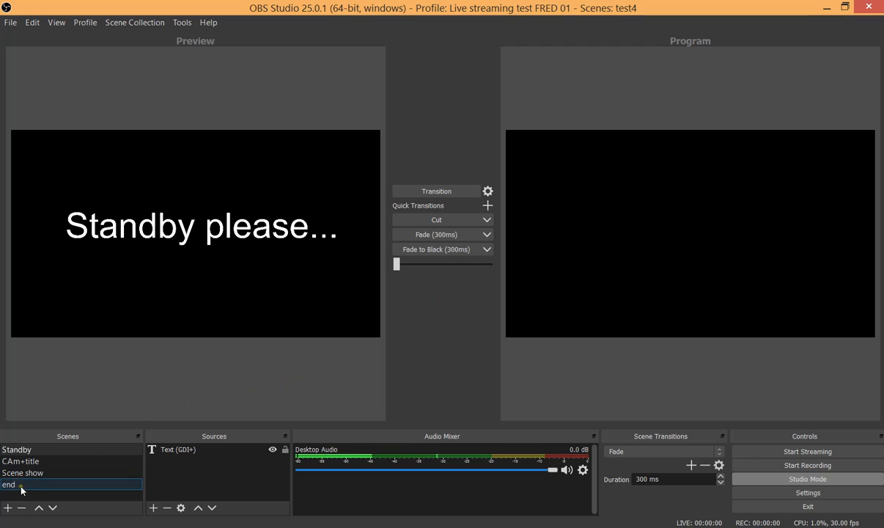
- Bring the Standby scene into the program output with the manual transition slider and fade the program to black
{"action": "left_click", "coordinate": [35, 461]}
{"action": "left_click", "coordinate": [28, 449]}
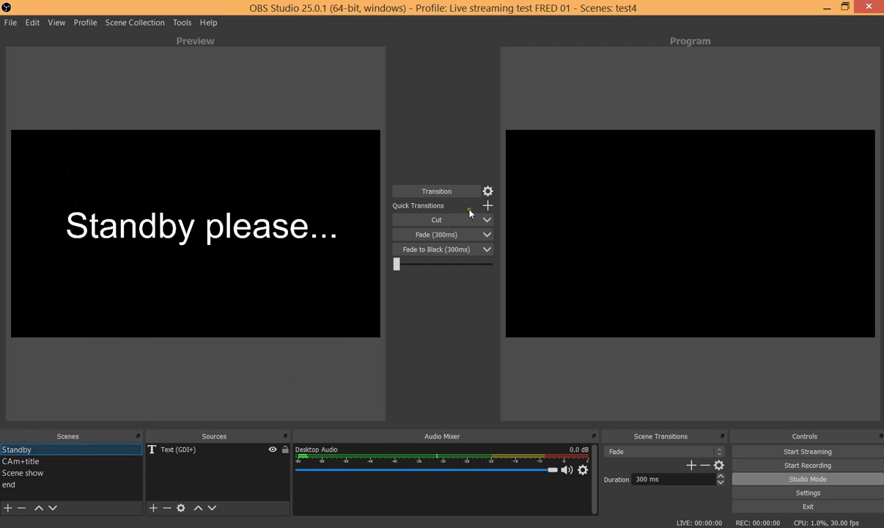
{"action": "left_click_drag", "start_coordinate": [397, 266], "coordinate": [510, 270]}
{"action": "left_click", "coordinate": [452, 251]}
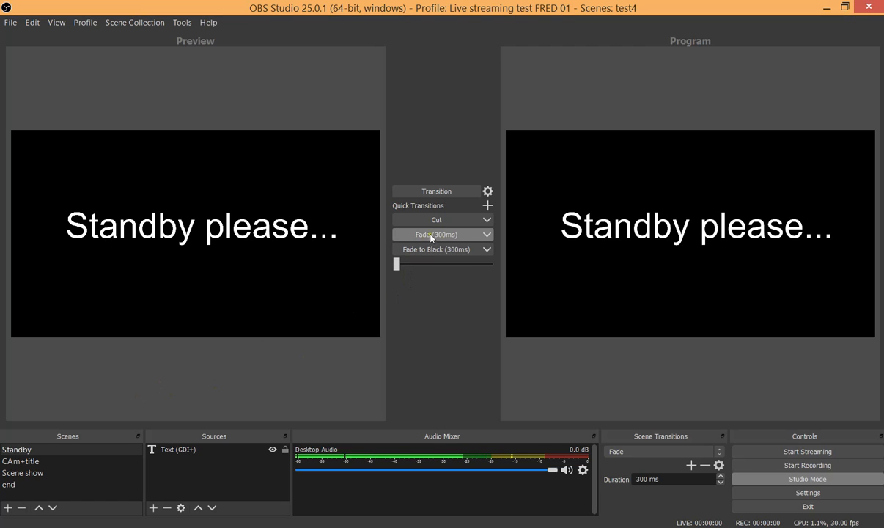
{"action": "left_click", "coordinate": [441, 251]}
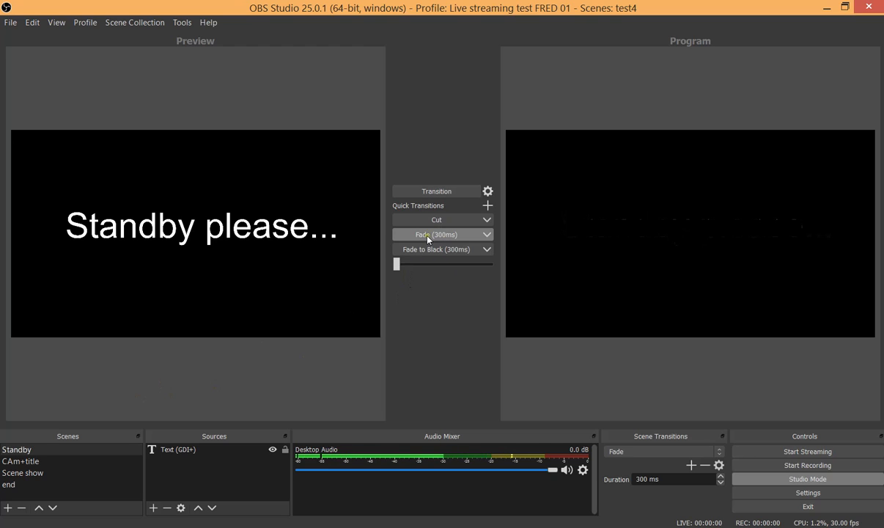
- Load CAm+title in the preview with Standby as the preceding scene, fade it into the program output and fade to Standby
{"action": "left_click", "coordinate": [37, 461]}
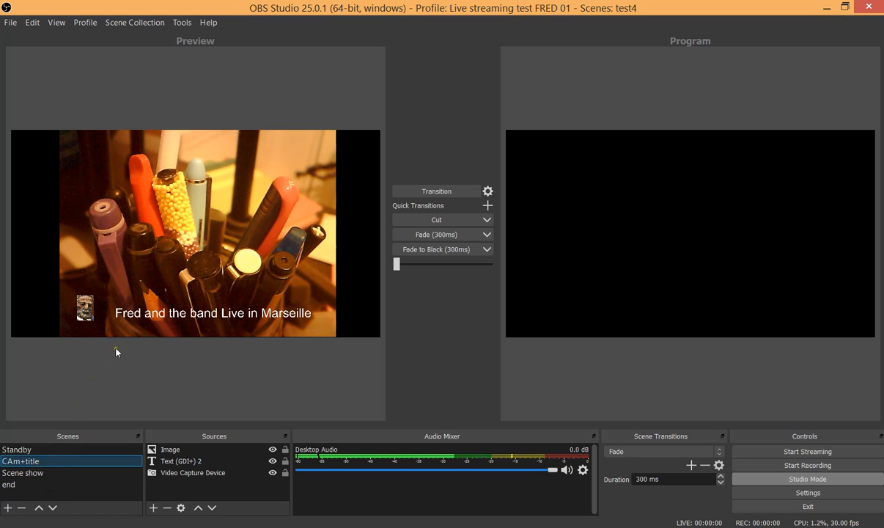
{"action": "left_click", "coordinate": [47, 449]}
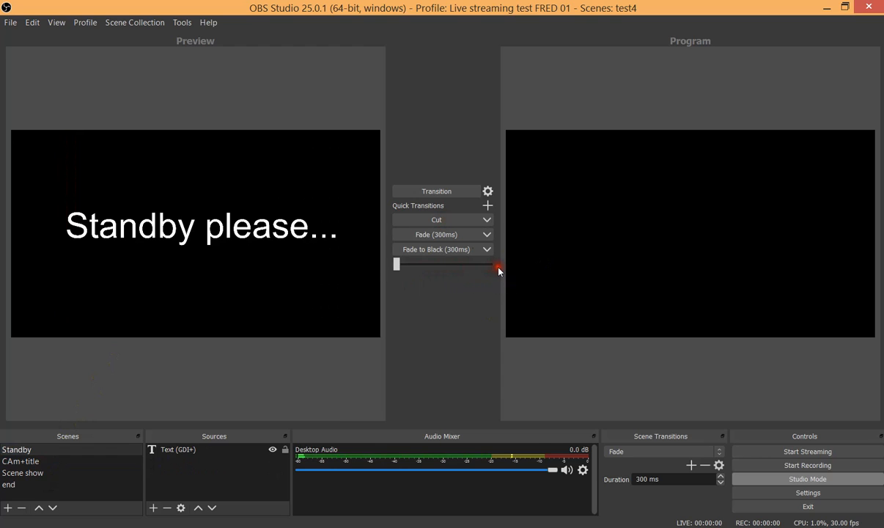
{"action": "left_click", "coordinate": [43, 460]}
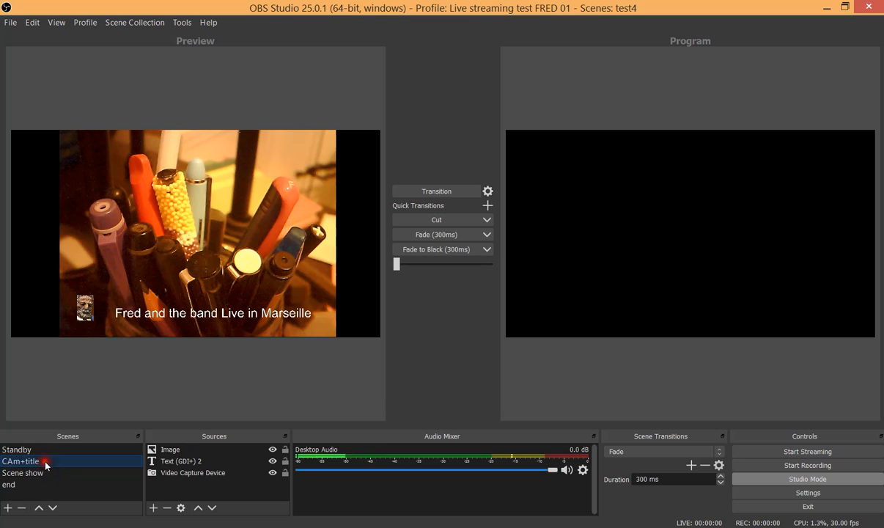
{"action": "left_click", "coordinate": [450, 240]}
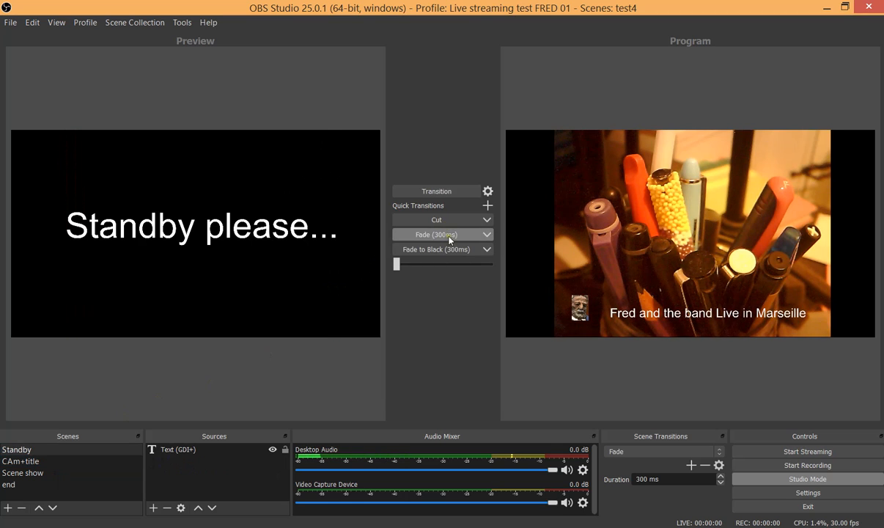
{"action": "left_click", "coordinate": [449, 238]}
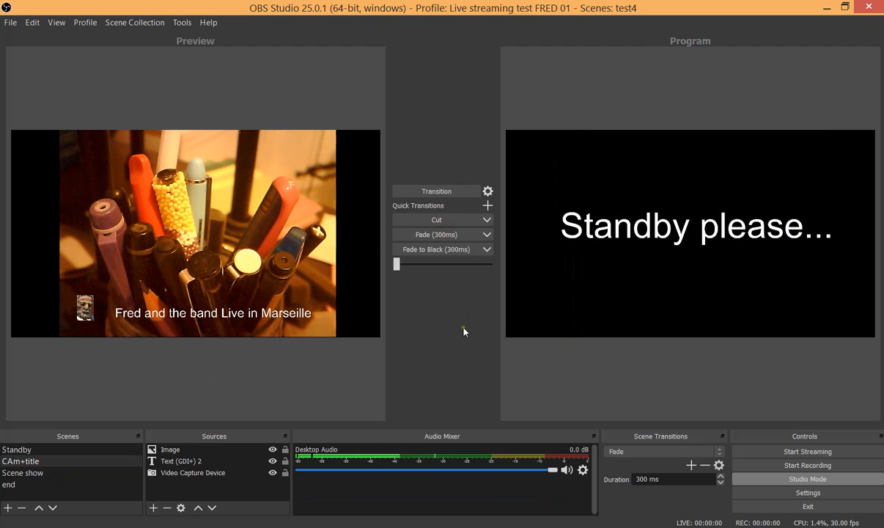
- Rehearse the show's order by fading the program output from Standby to CAm+title and on to Scene show
{"action": "left_click", "coordinate": [21, 450]}
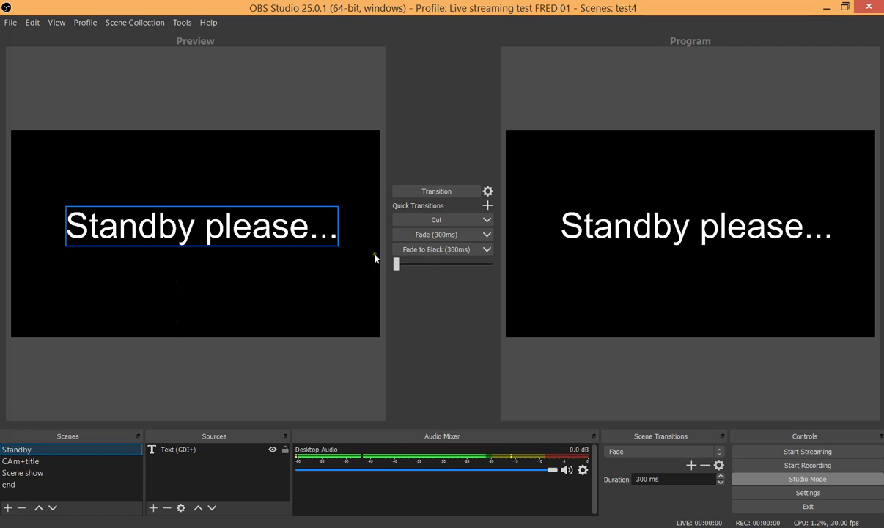
{"action": "left_click", "coordinate": [33, 462]}
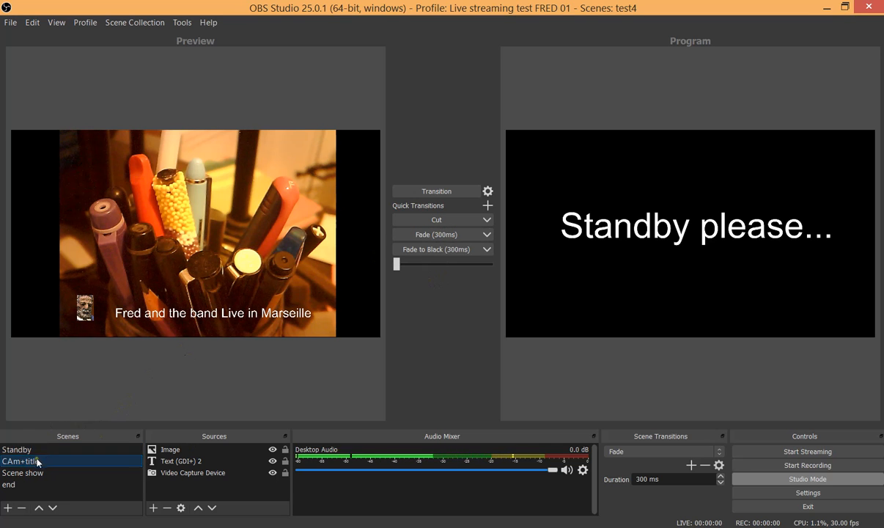
{"action": "left_click", "coordinate": [448, 238]}
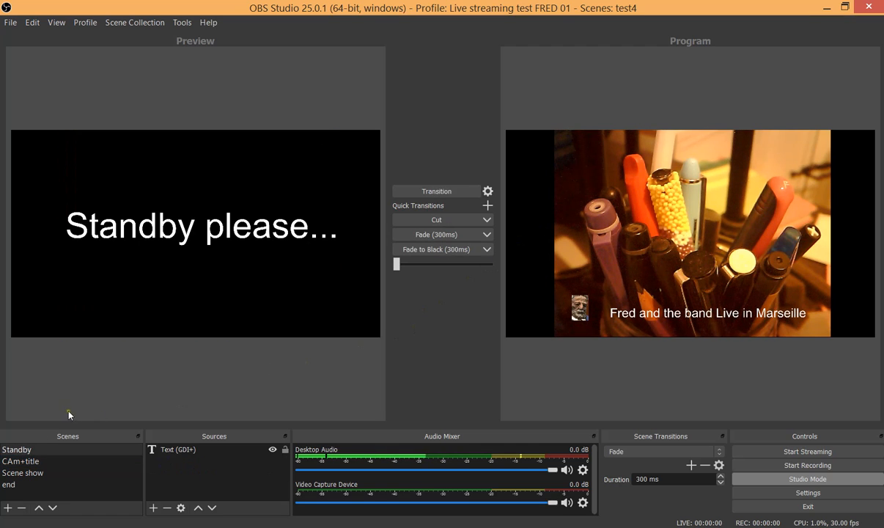
{"action": "left_click", "coordinate": [29, 474]}
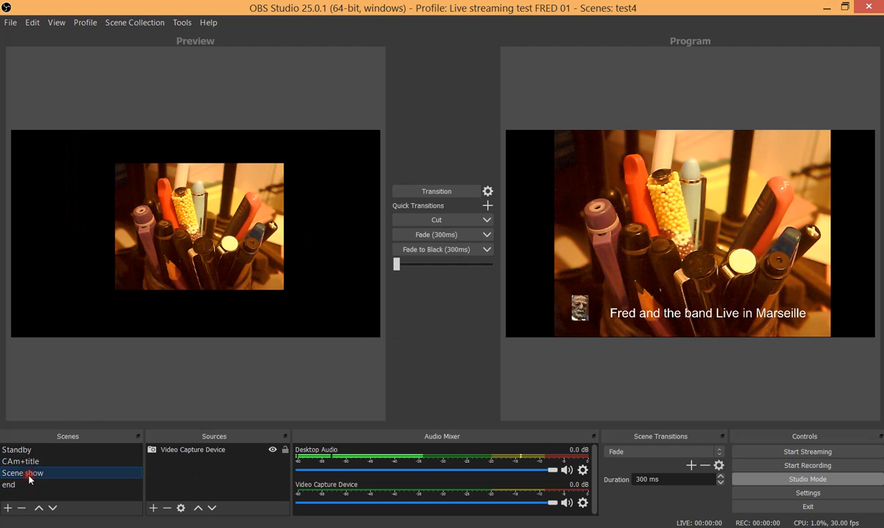
{"action": "left_click", "coordinate": [454, 236]}
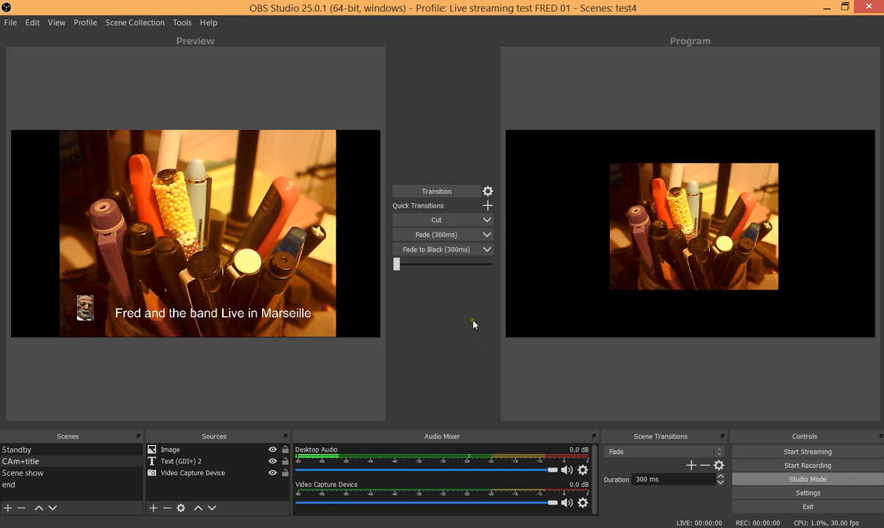
- Fade the end scene into the program output and return the program to the Standby scene with a fade
{"action": "left_click", "coordinate": [18, 485]}
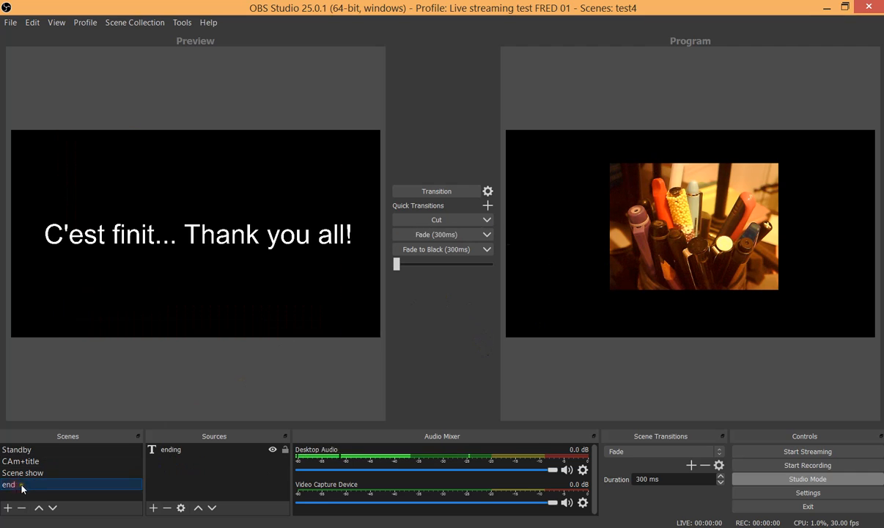
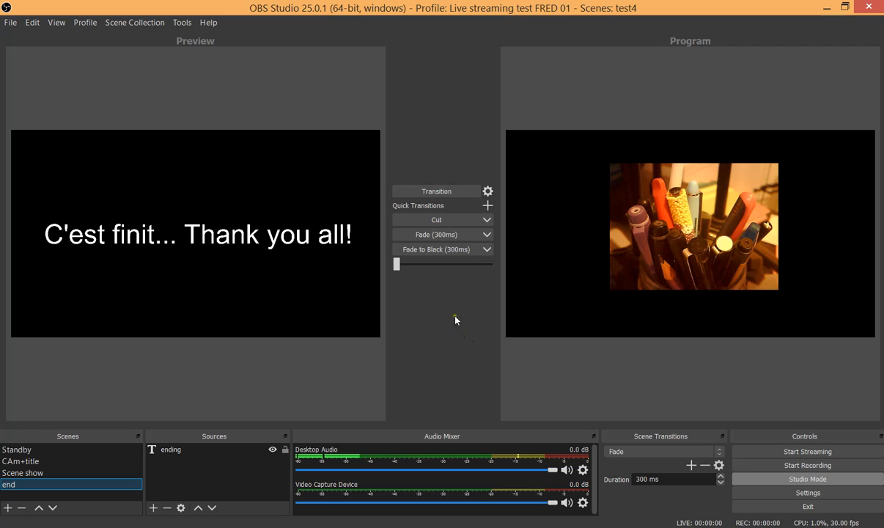
{"action": "left_click", "coordinate": [442, 236]}
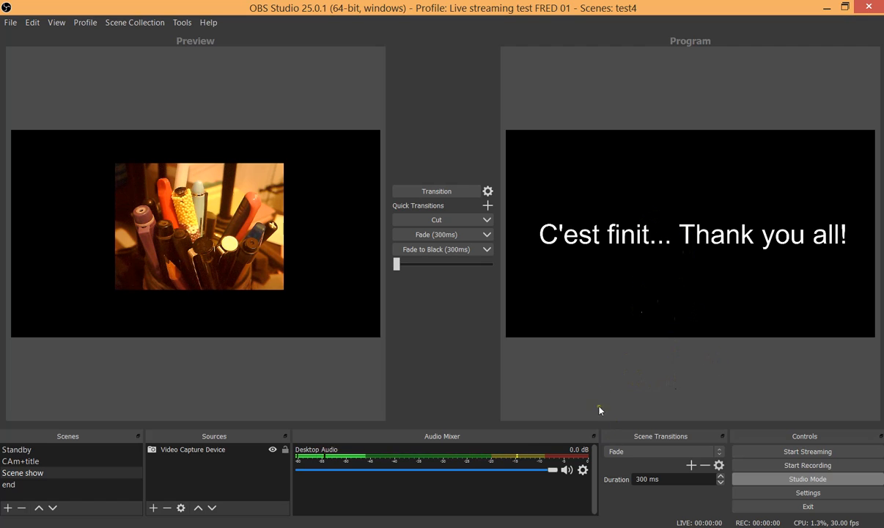
{"action": "left_click", "coordinate": [15, 450]}
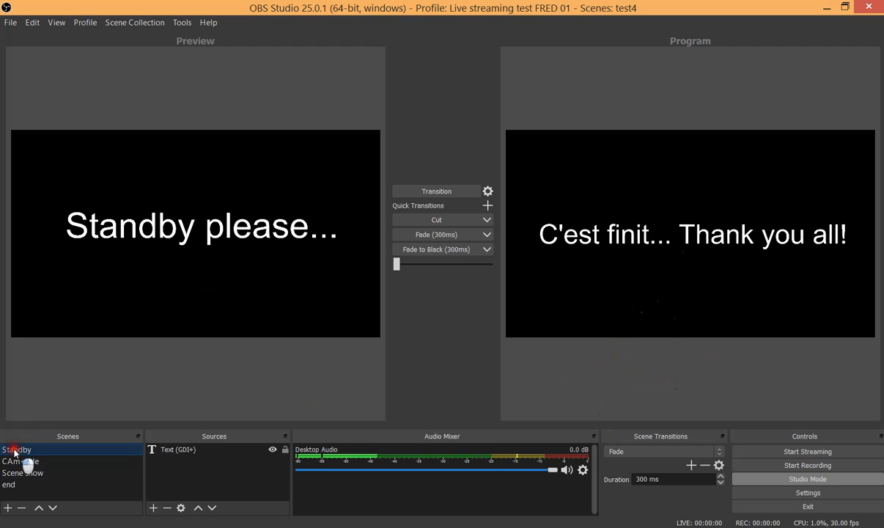
{"action": "left_click", "coordinate": [439, 234]}
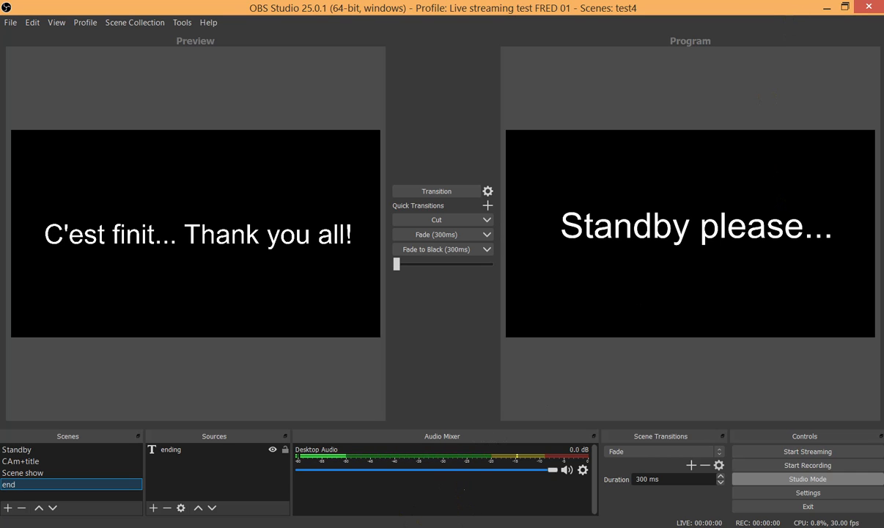
- Switch to YouTube Studio in the browser, start going live and open the new stream form for encoder streaming instead of webcam
{"action": "key", "text": "alt+Tab"}
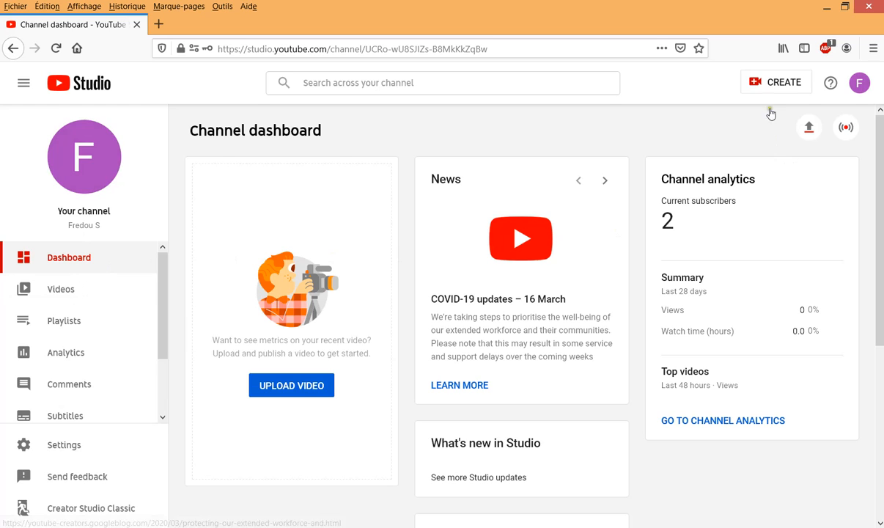
{"action": "left_click", "coordinate": [774, 82]}
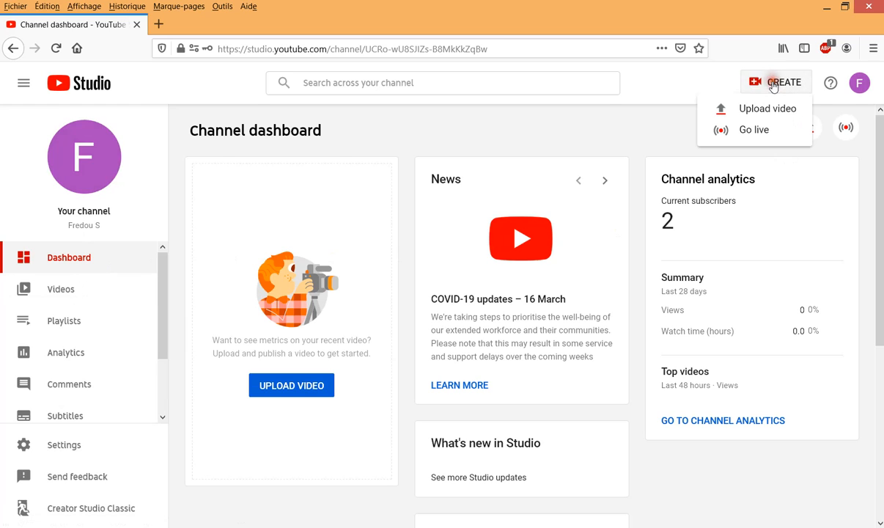
{"action": "left_click", "coordinate": [745, 130]}
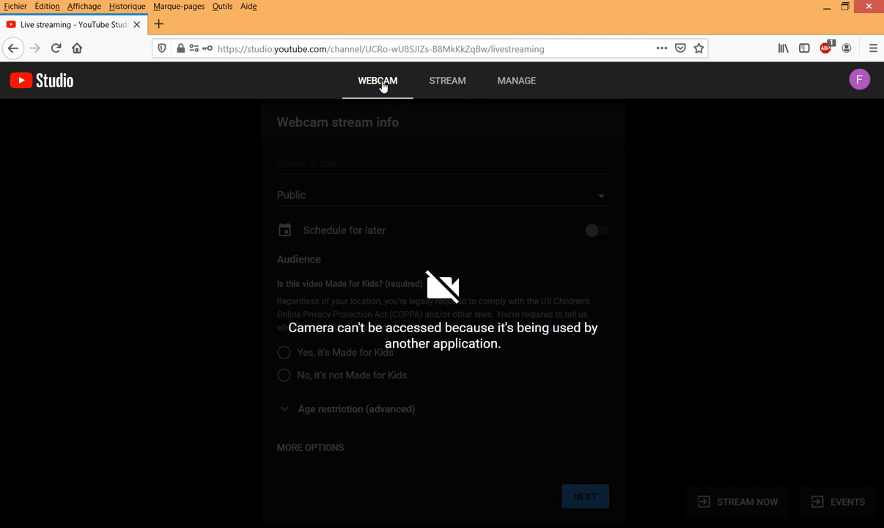
{"action": "left_click", "coordinate": [448, 85]}
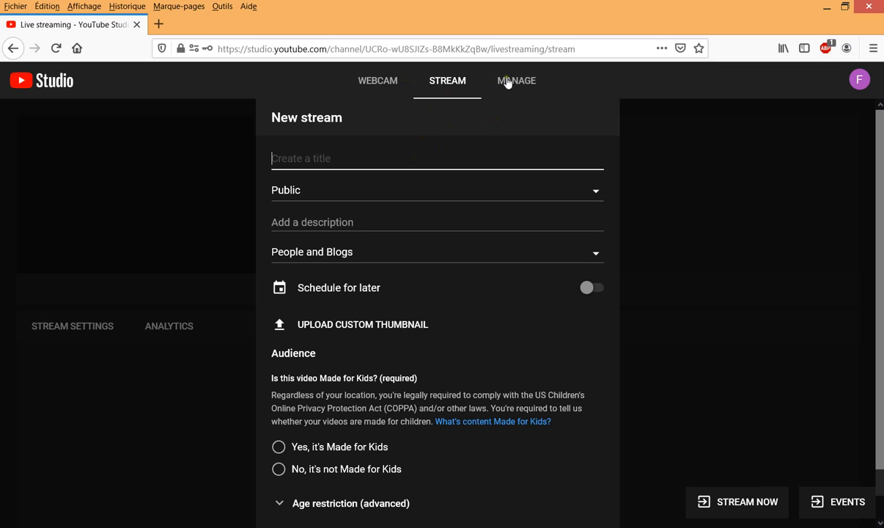
{"action": "left_click", "coordinate": [450, 86]}
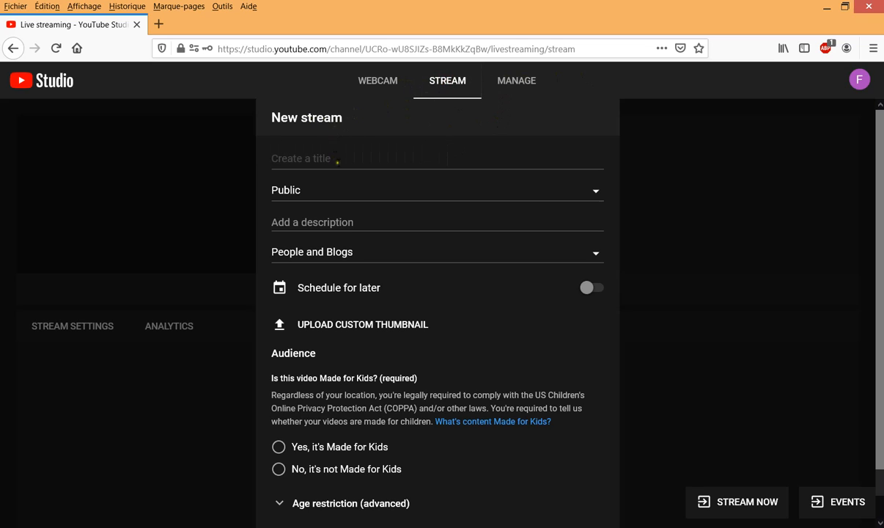
- Title the new stream "Test 5", set its visibility to Unlisted and choose Music as the category
{"action": "left_click", "coordinate": [330, 158]}
{"action": "type", "text": "TEs"}
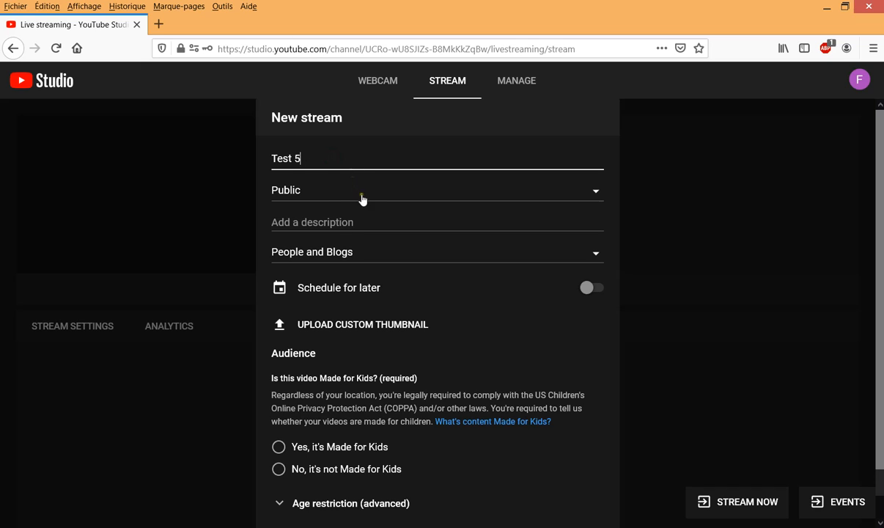
{"action": "left_click", "coordinate": [554, 194]}
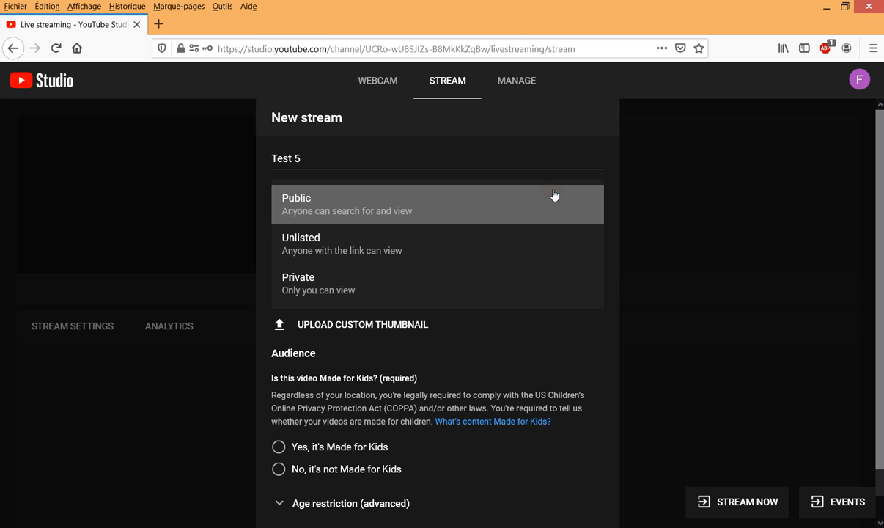
{"action": "left_click", "coordinate": [336, 251]}
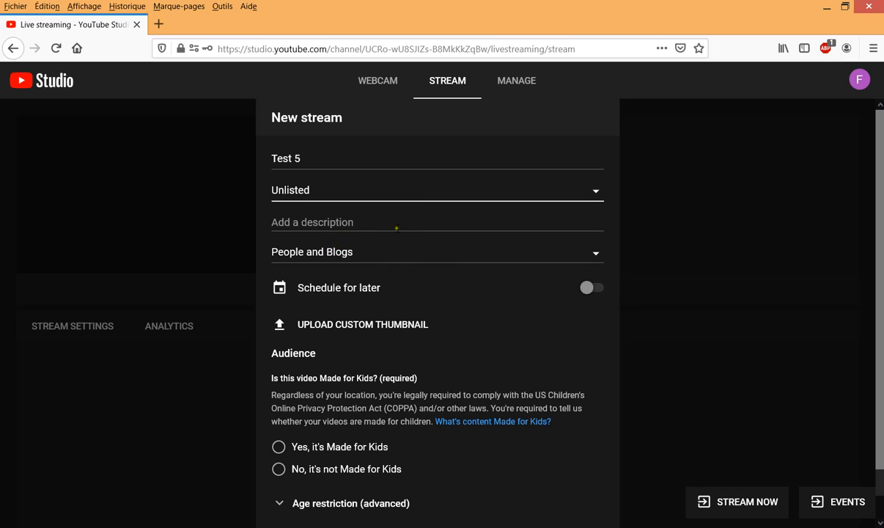
{"action": "left_click", "coordinate": [413, 255]}
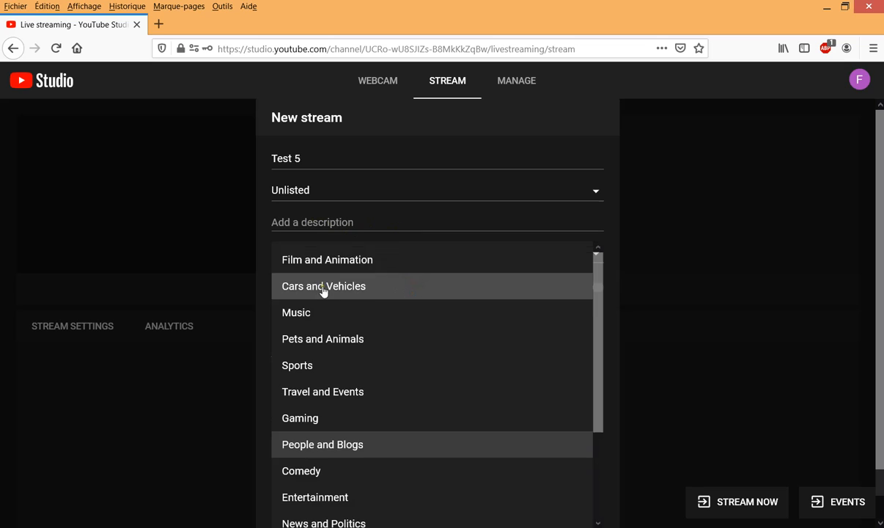
{"action": "left_click", "coordinate": [308, 316]}
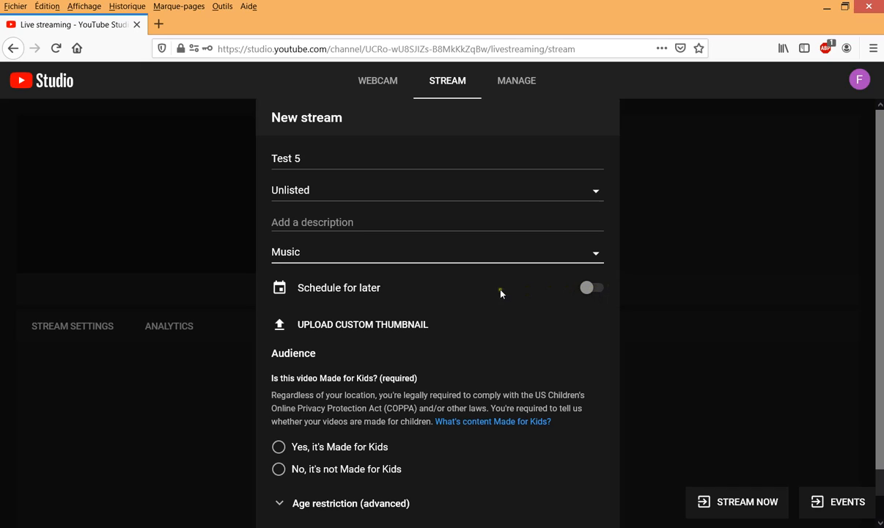
- Declare the stream as not Made for Kids and create it
{"action": "scroll", "coordinate": [494, 319], "scroll_direction": "down", "scroll_amount": 2}
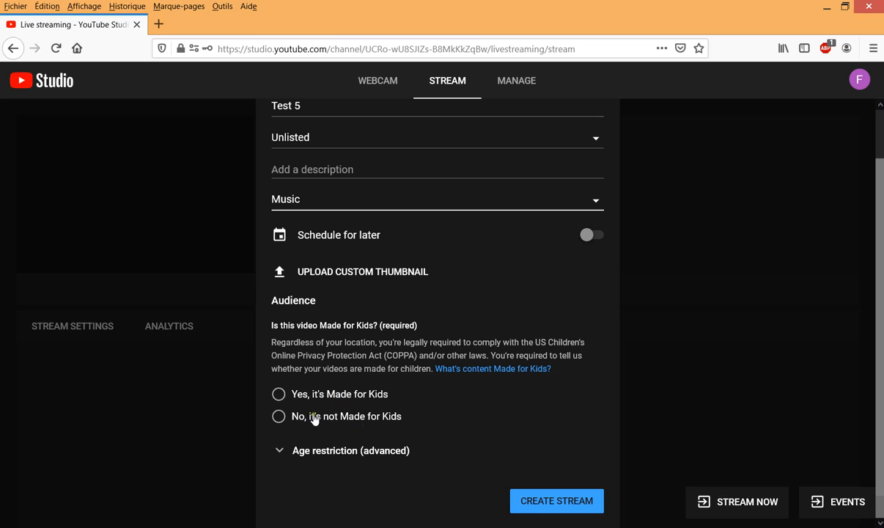
{"action": "left_click", "coordinate": [279, 396]}
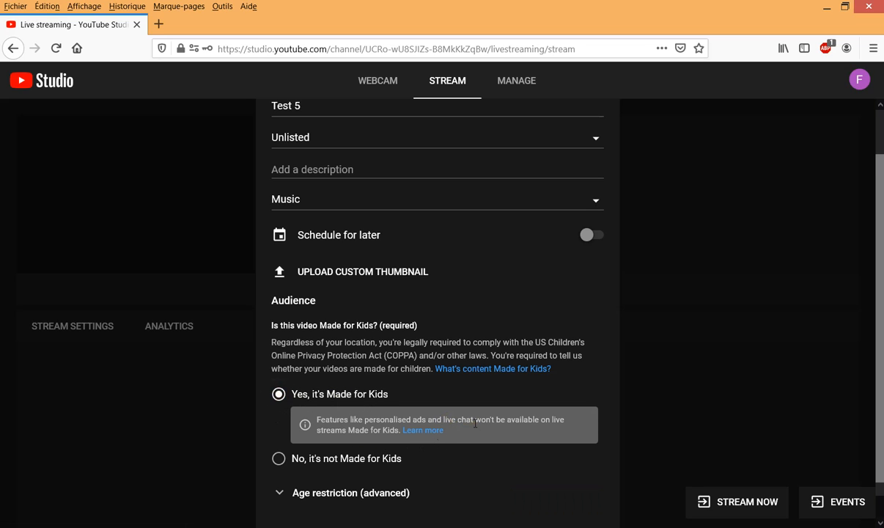
{"action": "left_click", "coordinate": [277, 458]}
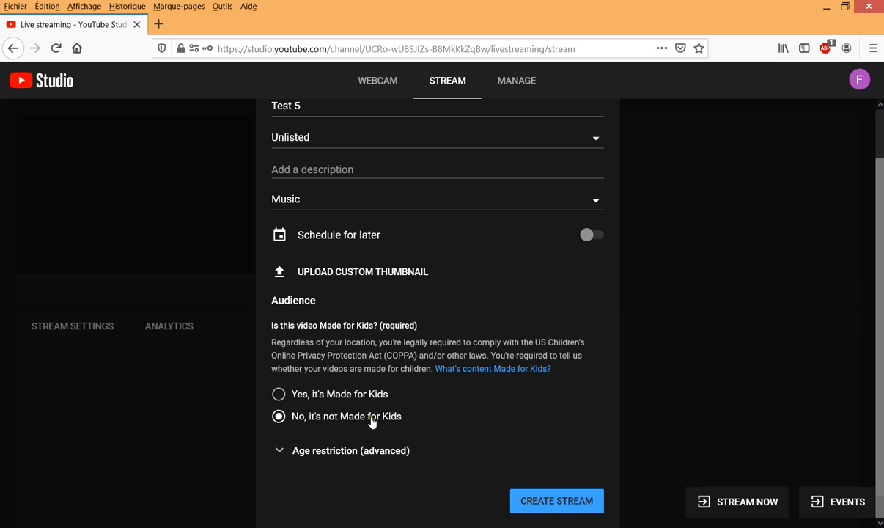
{"action": "left_click", "coordinate": [546, 502]}
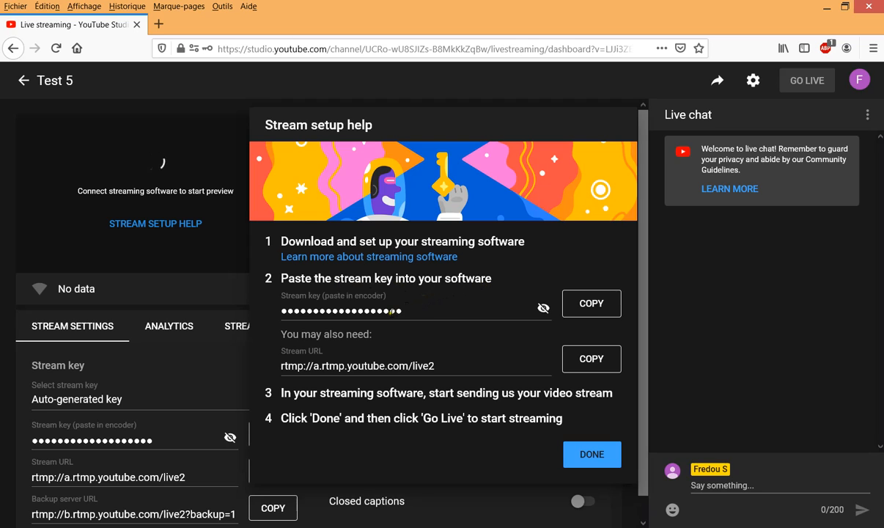
- Copy the stream key from YouTube Studio, switch to OBS Studio and replace the Stream Key in its stream settings with it, applying the change
{"action": "left_click", "coordinate": [586, 306]}
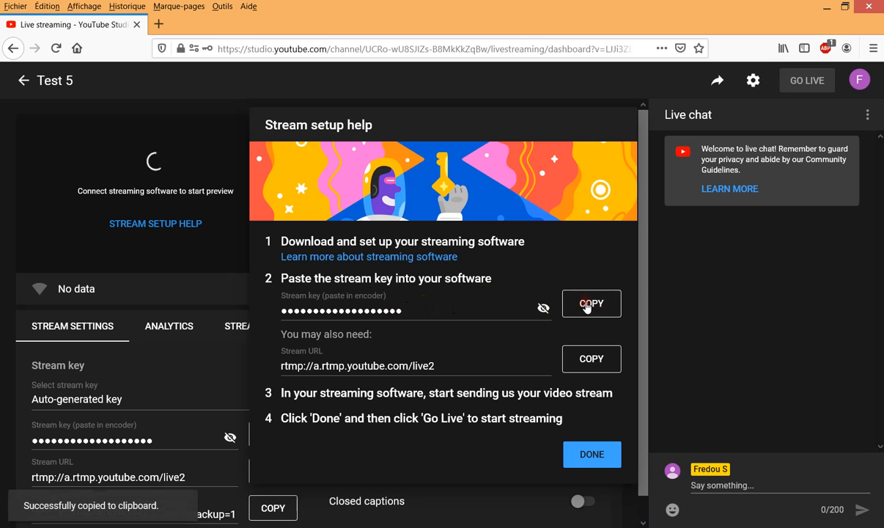
{"action": "key", "text": "alt+Tab"}
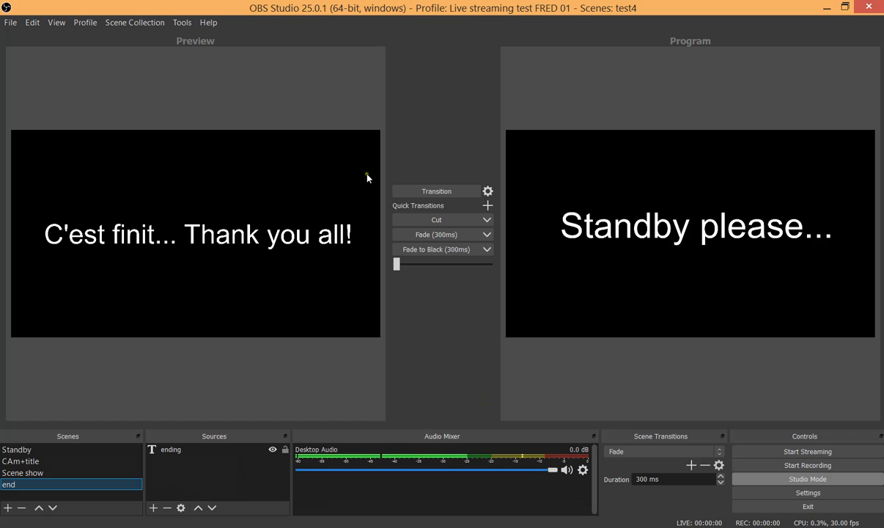
{"action": "left_click", "coordinate": [11, 24]}
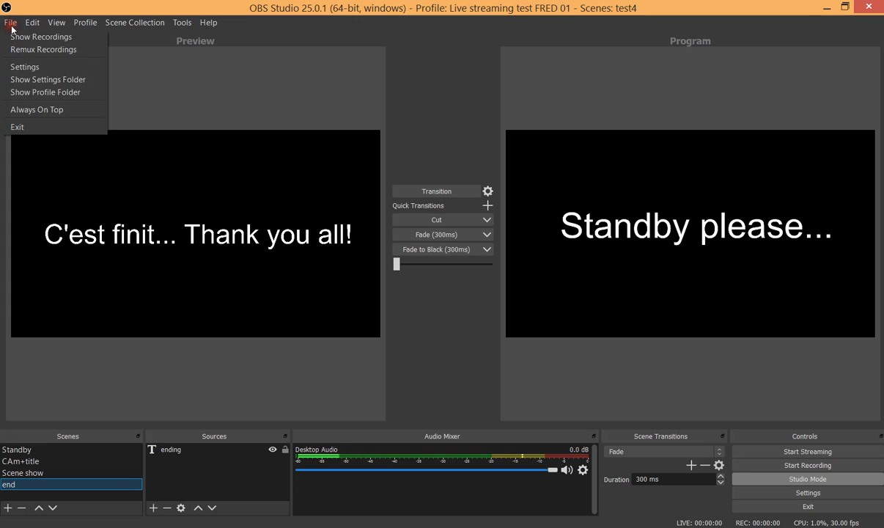
{"action": "left_click", "coordinate": [27, 66]}
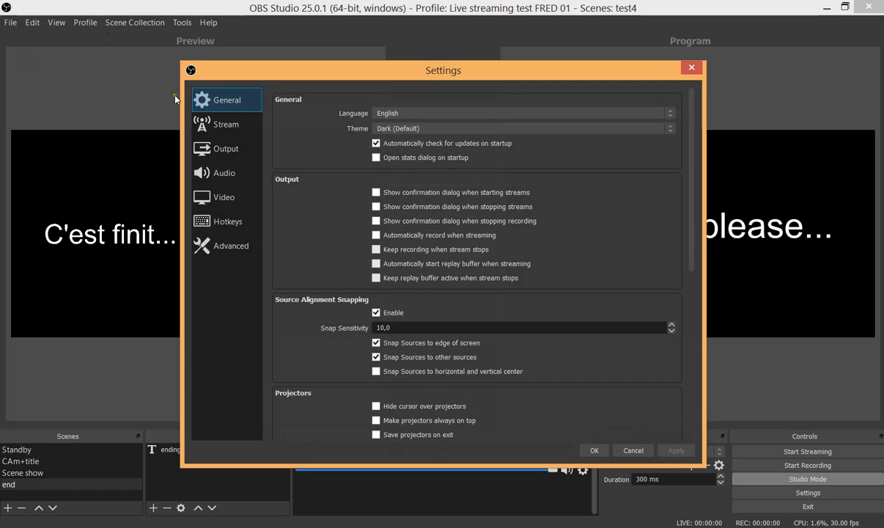
{"action": "left_click", "coordinate": [224, 131]}
{"action": "left_click", "coordinate": [446, 137]}
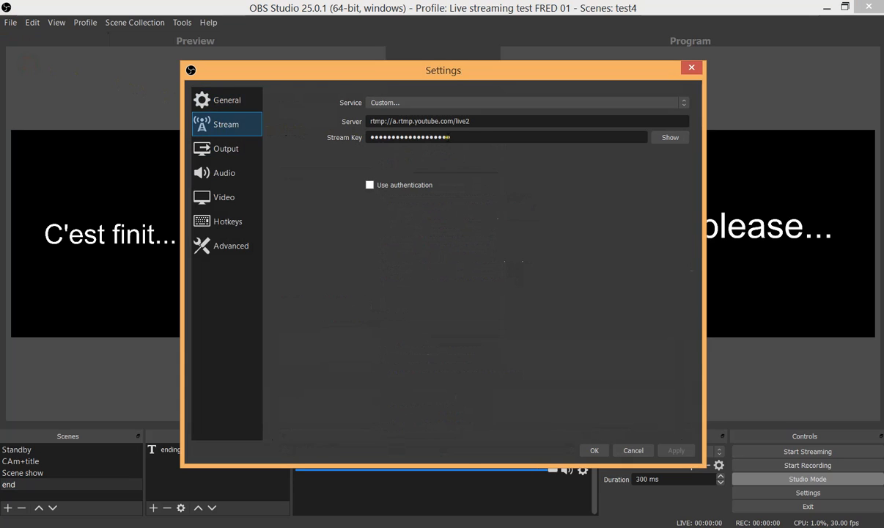
{"action": "left_click_drag", "start_coordinate": [469, 137], "coordinate": [337, 138]}
{"action": "key", "text": "BackSpace"}
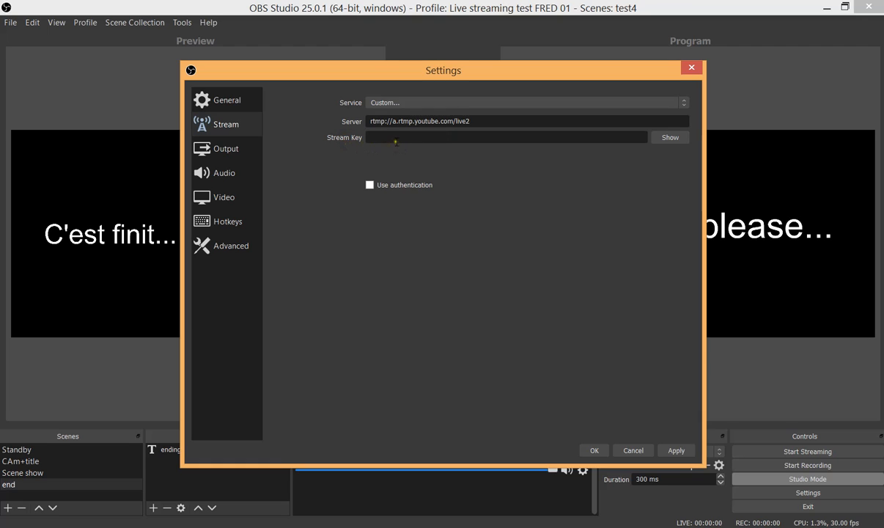
{"action": "key", "text": "ctrl+v"}
{"action": "left_click", "coordinate": [676, 450]}
{"action": "left_click", "coordinate": [593, 450]}
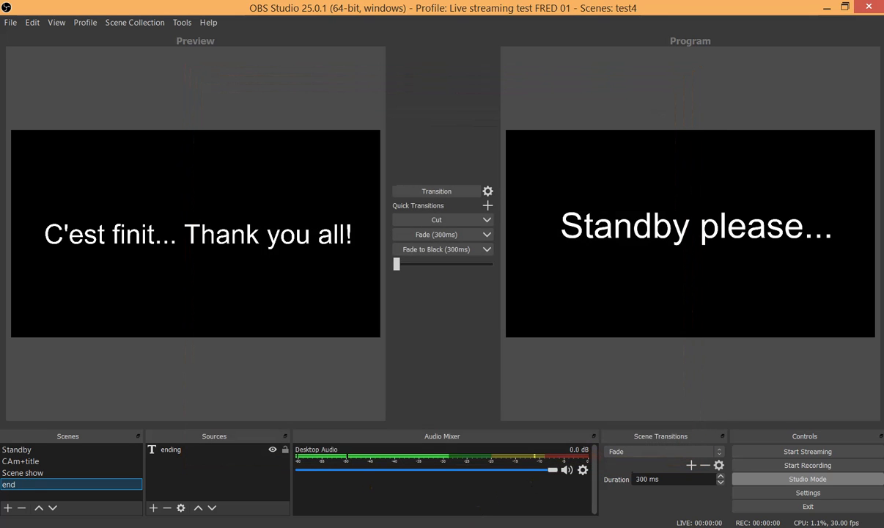
- Copy the stream URL from YouTube Studio and paste it as the Server for the Custom service in OBS Studio's stream settings, applying the change
{"action": "key", "text": "alt+Tab"}
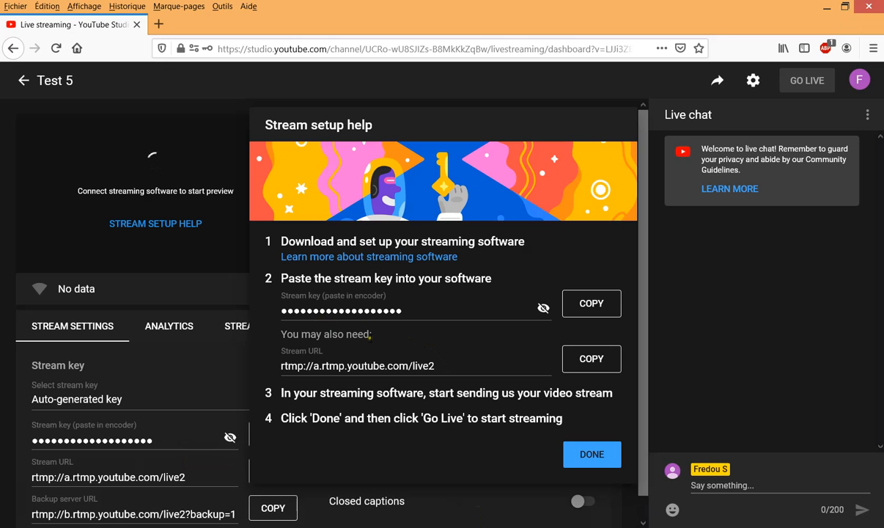
{"action": "left_click", "coordinate": [591, 358]}
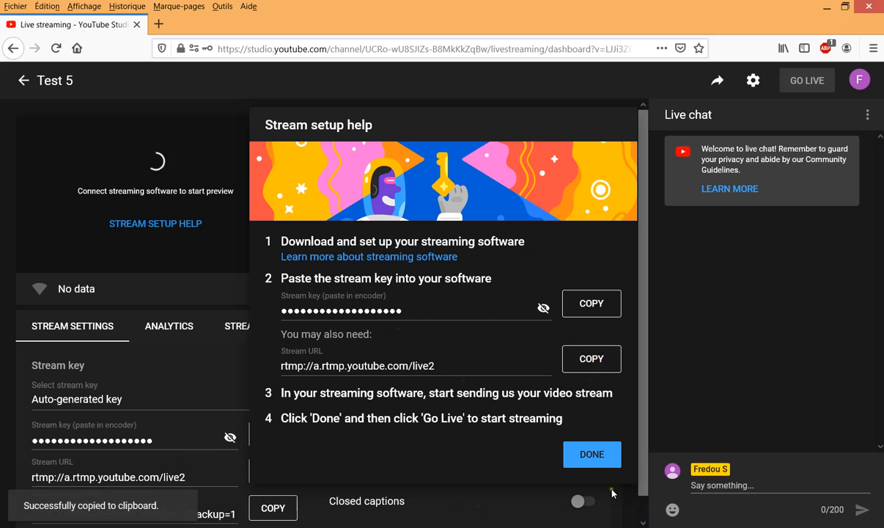
{"action": "key", "text": "alt+Tab"}
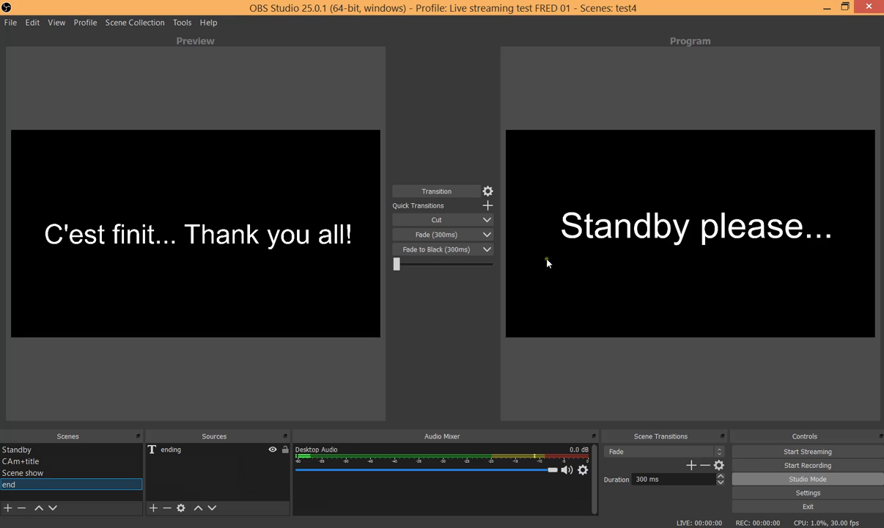
{"action": "left_click", "coordinate": [10, 22]}
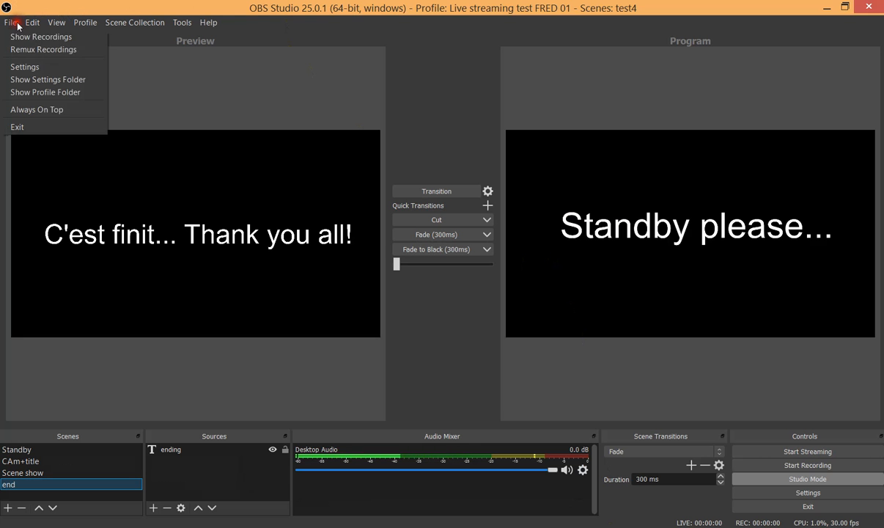
{"action": "left_click", "coordinate": [27, 67]}
{"action": "left_click", "coordinate": [233, 124]}
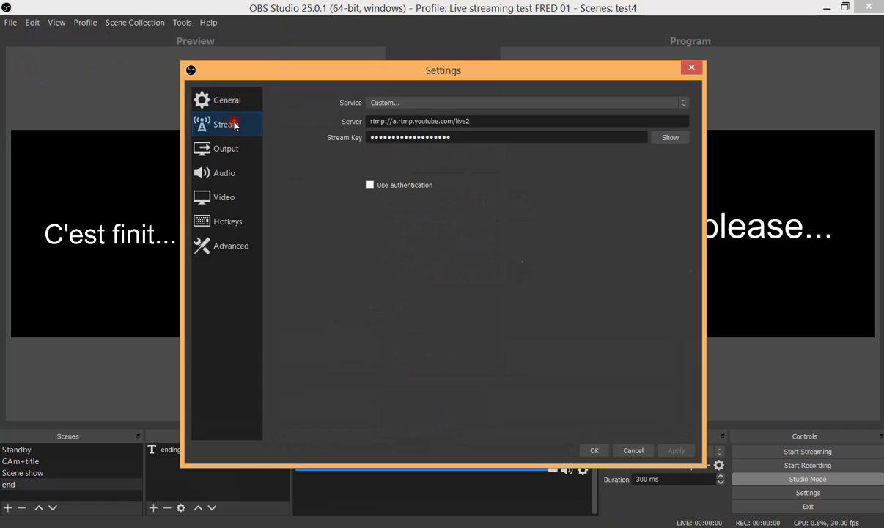
{"action": "left_click", "coordinate": [422, 103]}
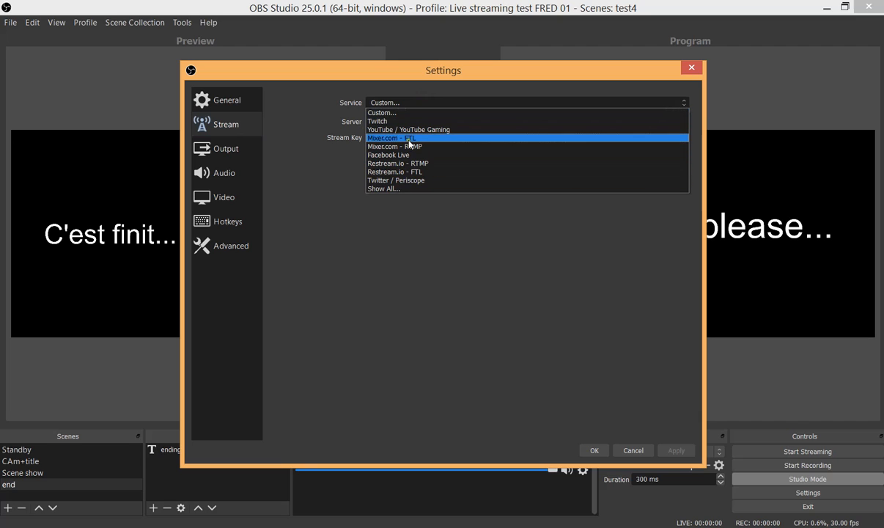
{"action": "left_click", "coordinate": [383, 113]}
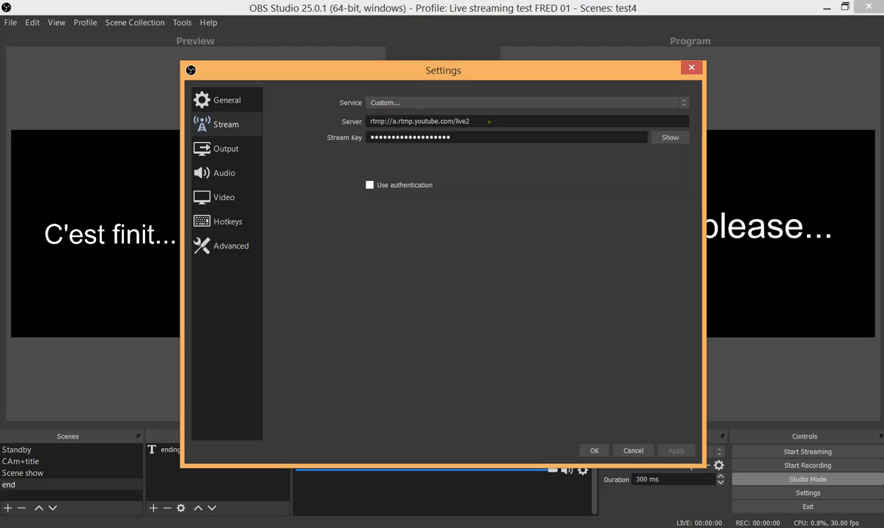
{"action": "left_click_drag", "start_coordinate": [481, 122], "coordinate": [352, 123]}
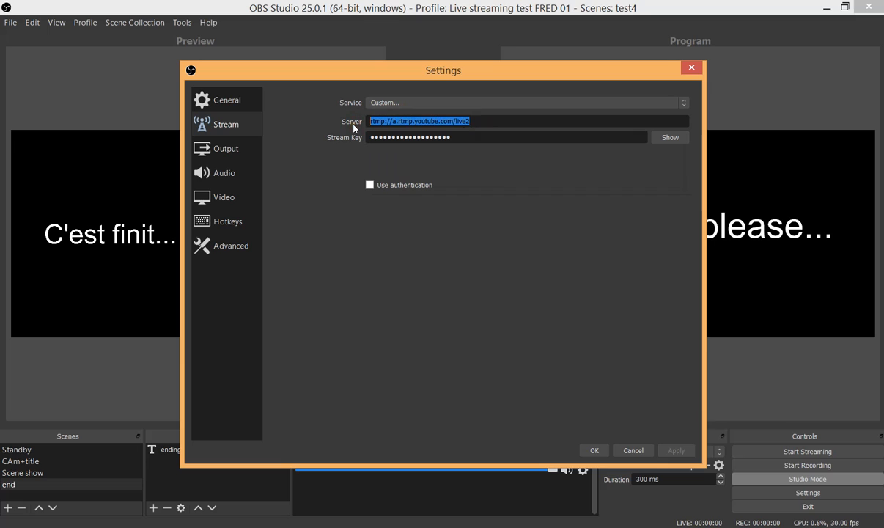
{"action": "key", "text": "BackSpace"}
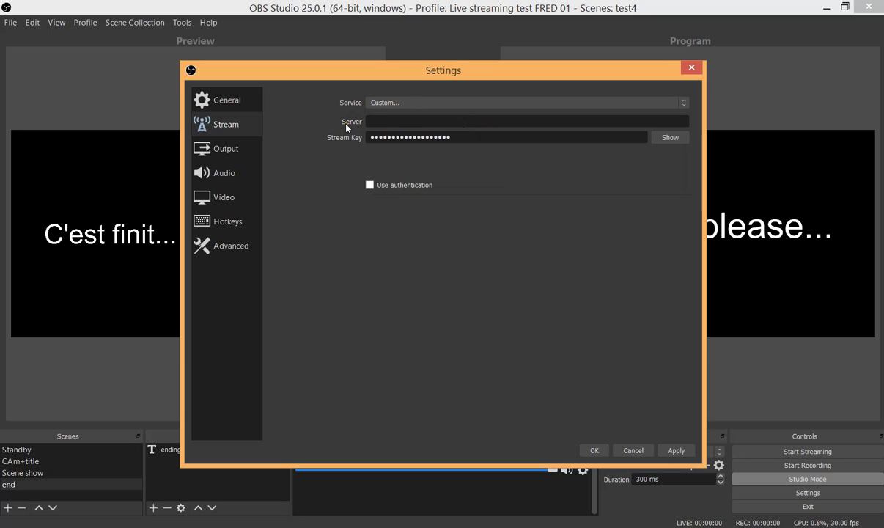
{"action": "key", "text": "ctrl+v"}
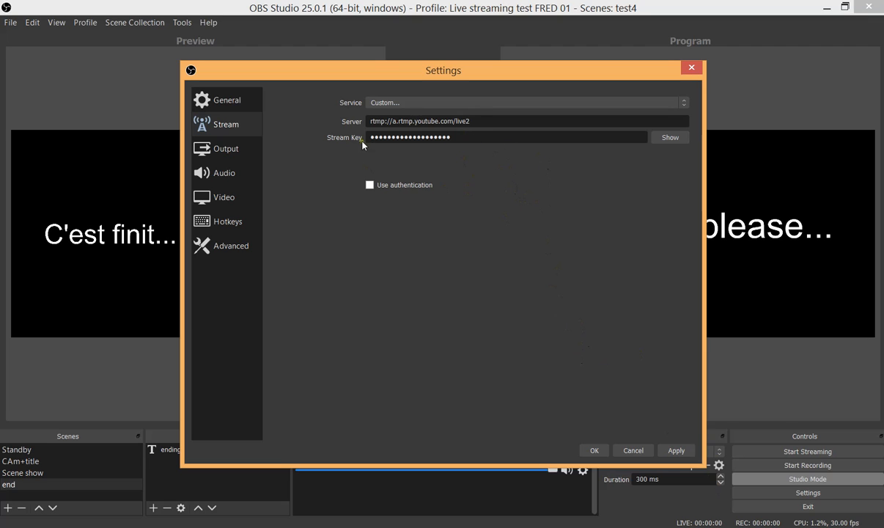
{"action": "left_click", "coordinate": [674, 450]}
{"action": "left_click", "coordinate": [594, 450]}
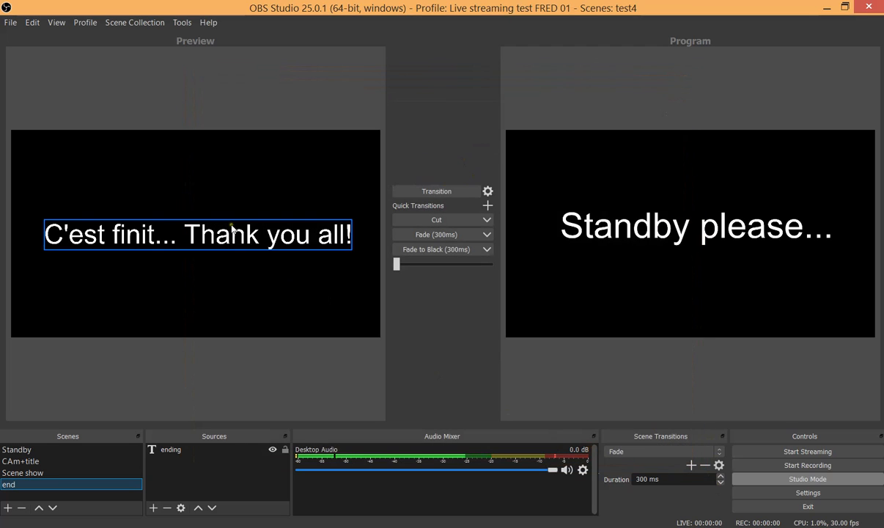
- Start streaming from OBS Studio, switch back to YouTube Studio and dismiss the stream setup help
{"action": "left_click", "coordinate": [806, 452]}
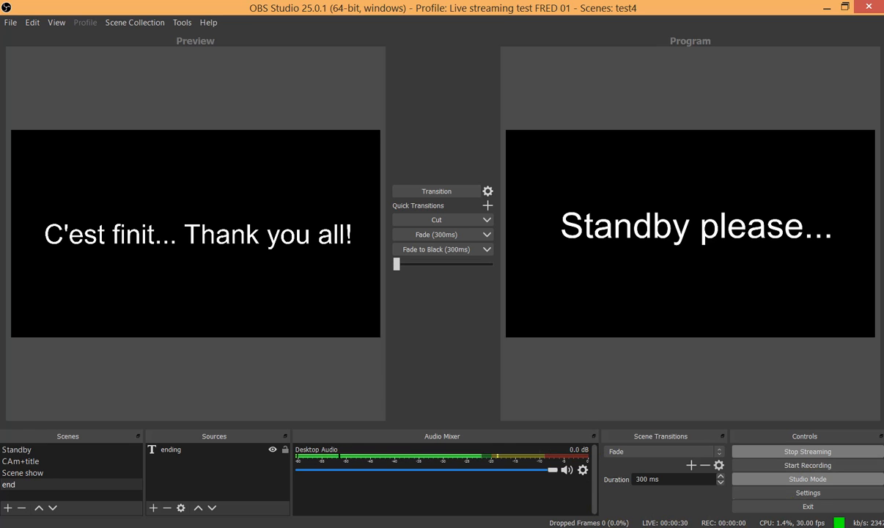
{"action": "key", "text": "alt+Tab"}
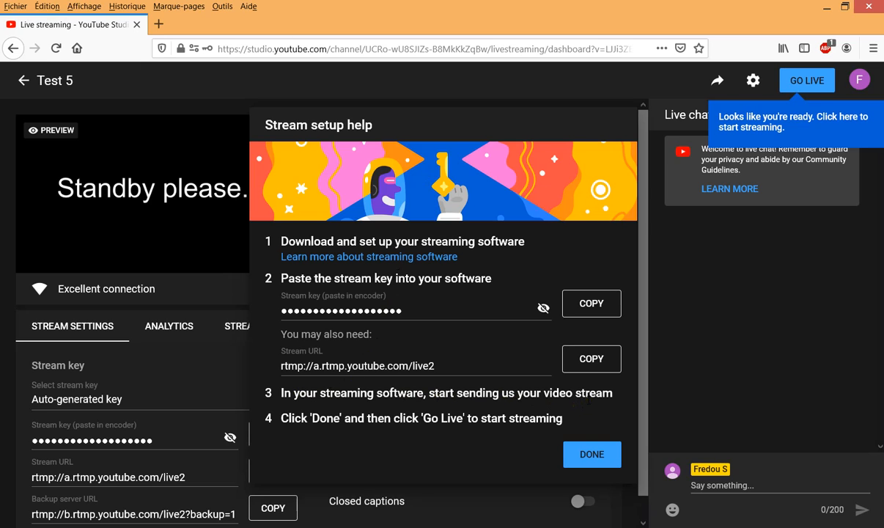
{"action": "left_click", "coordinate": [589, 455]}
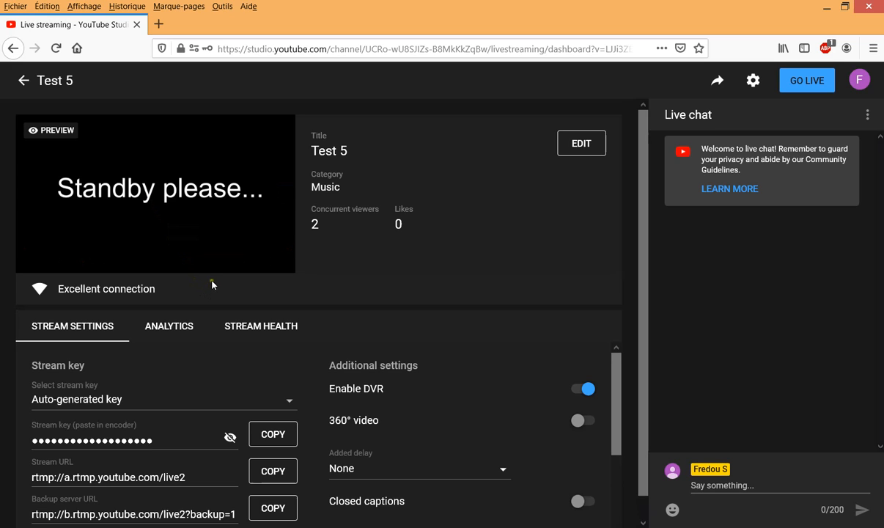
- Fade the CAm+title scene into the program output in OBS Studio and check the stream preview in YouTube Studio
{"action": "key", "text": "alt+Tab"}
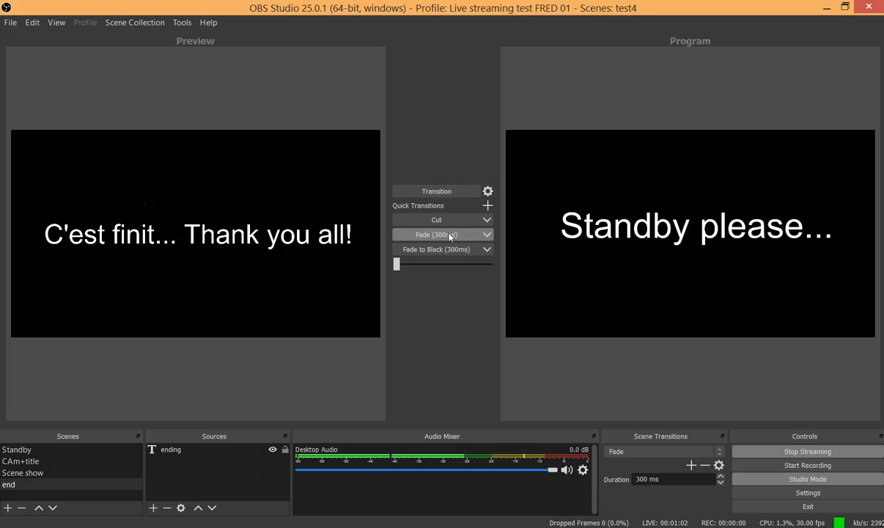
{"action": "left_click", "coordinate": [36, 450]}
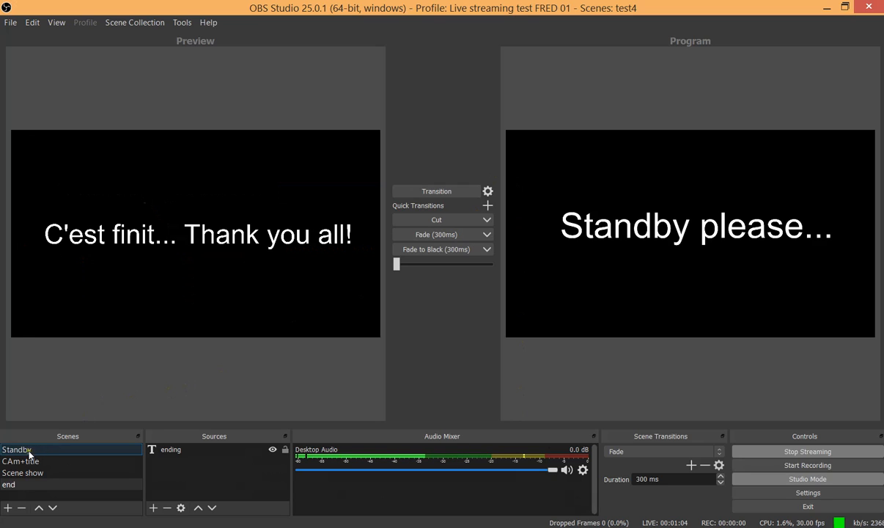
{"action": "left_click", "coordinate": [28, 462]}
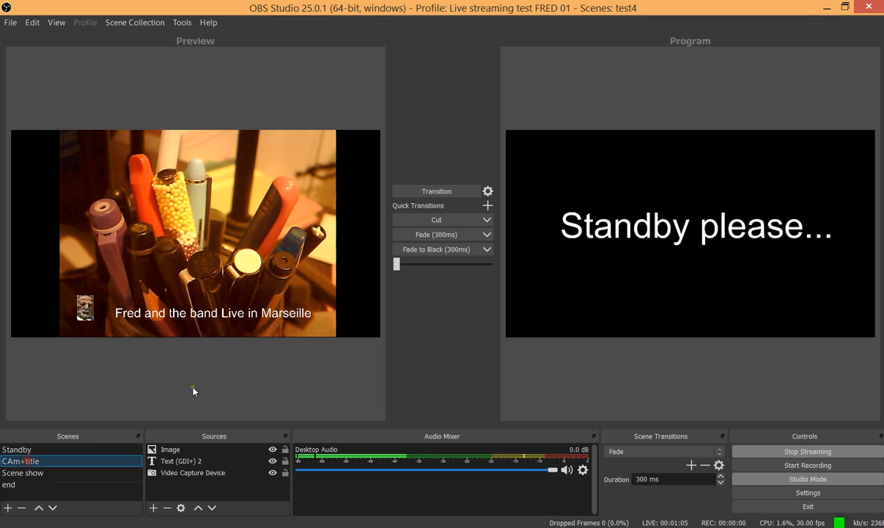
{"action": "left_click", "coordinate": [448, 235]}
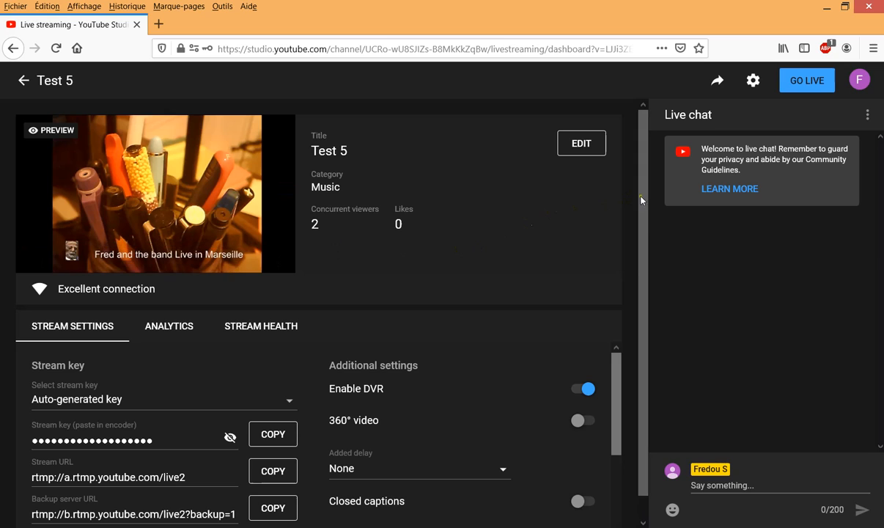
{"action": "left_click_drag", "start_coordinate": [640, 247], "coordinate": [643, 358]}
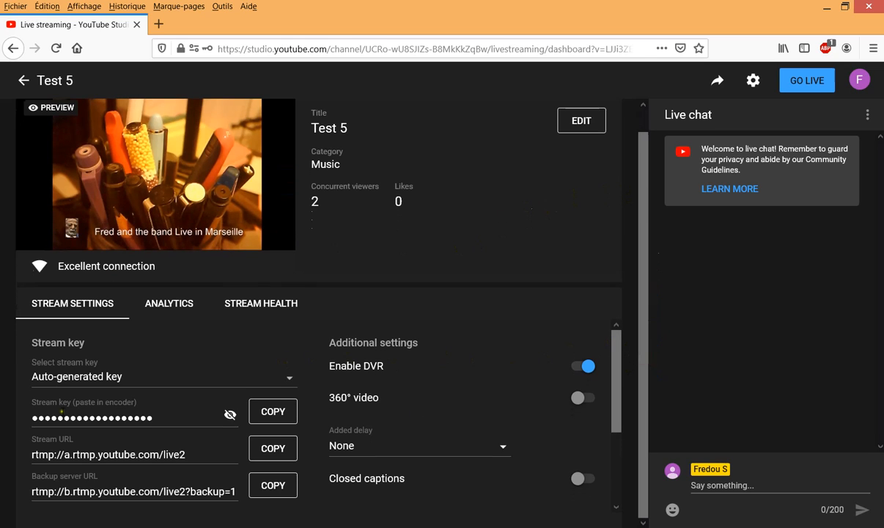
- Set the stream latency to Low-latency in the stream settings and review the stream's analytics and health
{"action": "scroll", "coordinate": [579, 330], "scroll_direction": "down", "scroll_amount": 3}
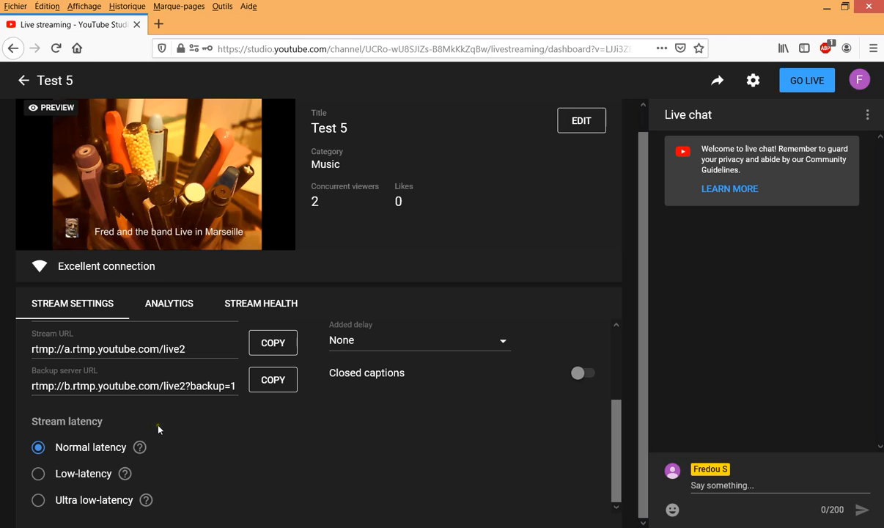
{"action": "left_click", "coordinate": [39, 474]}
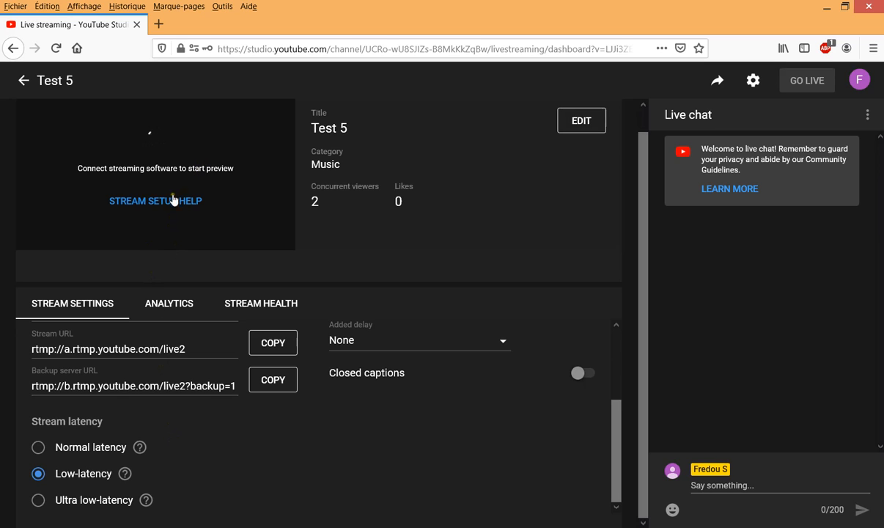
{"action": "mouse_move", "coordinate": [126, 474]}
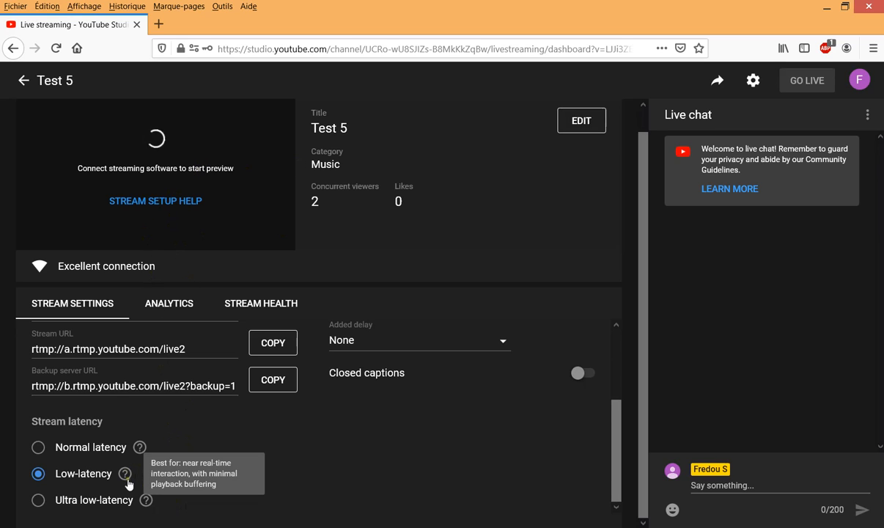
{"action": "mouse_move", "coordinate": [133, 459]}
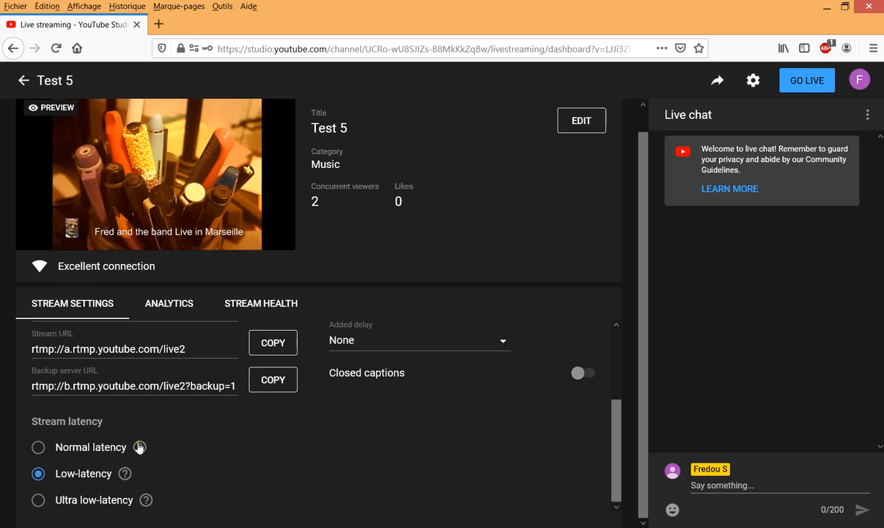
{"action": "mouse_move", "coordinate": [140, 448]}
{"action": "scroll", "coordinate": [298, 464], "scroll_direction": "up", "scroll_amount": 3}
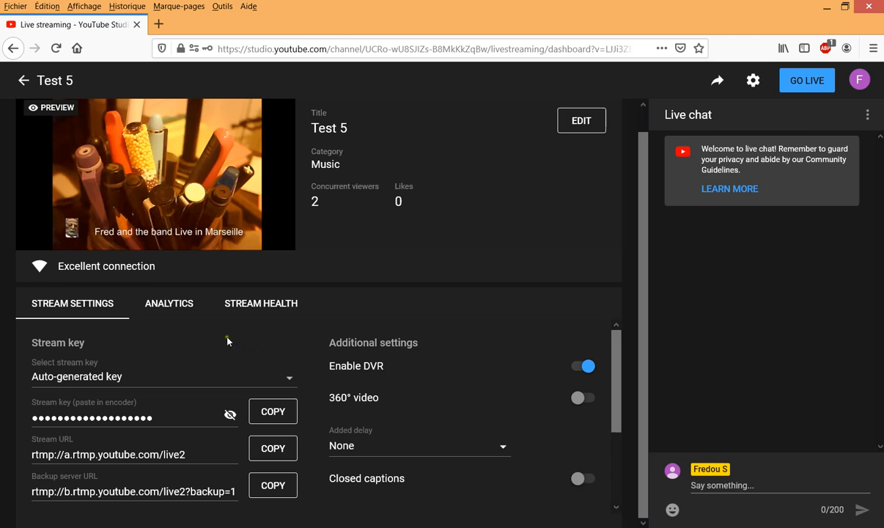
{"action": "left_click", "coordinate": [174, 305]}
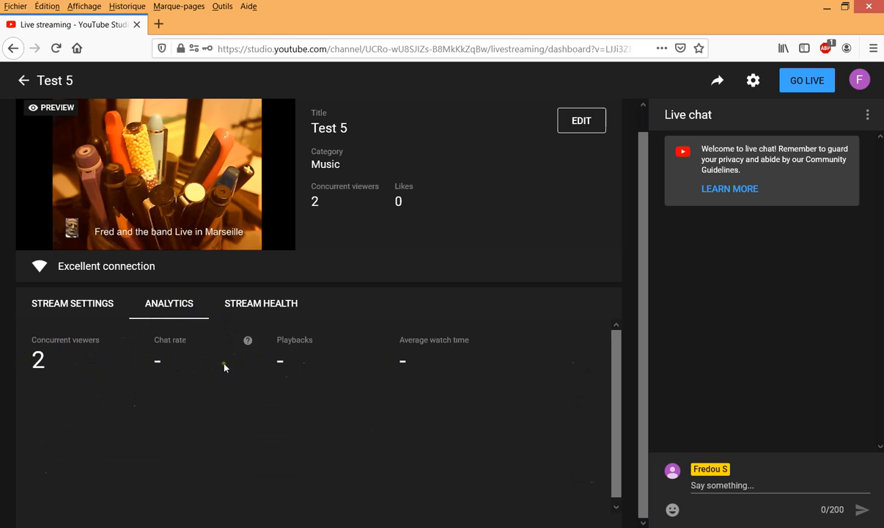
{"action": "left_click", "coordinate": [266, 306]}
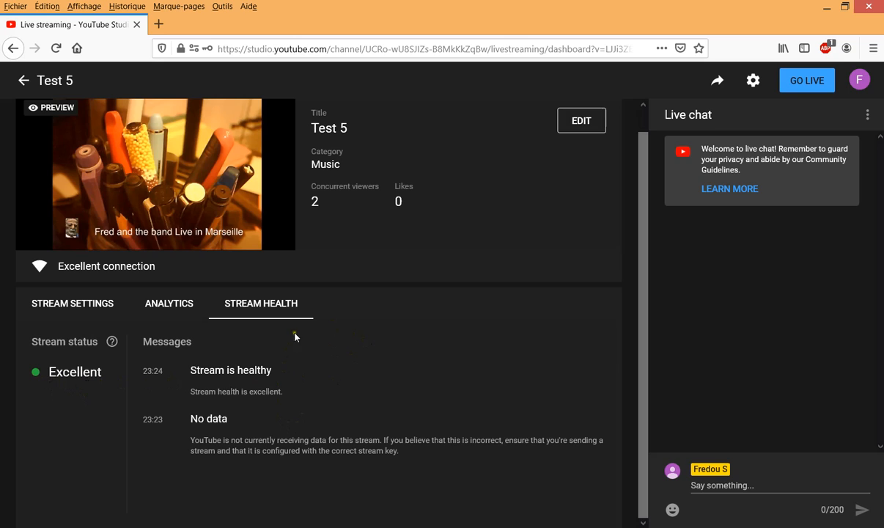
- Switch to OBS Studio, fade the Standby scene into the program output and return to YouTube Studio
{"action": "key", "text": "alt+Tab"}
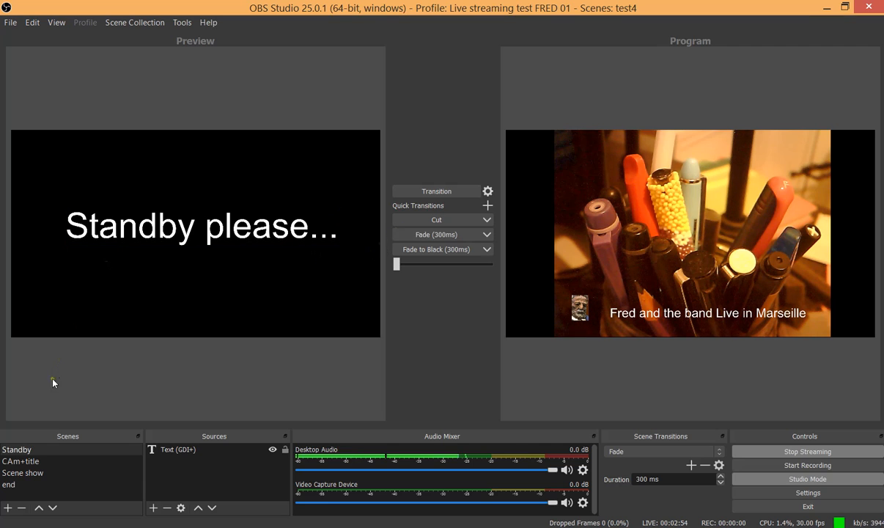
{"action": "left_click", "coordinate": [29, 449]}
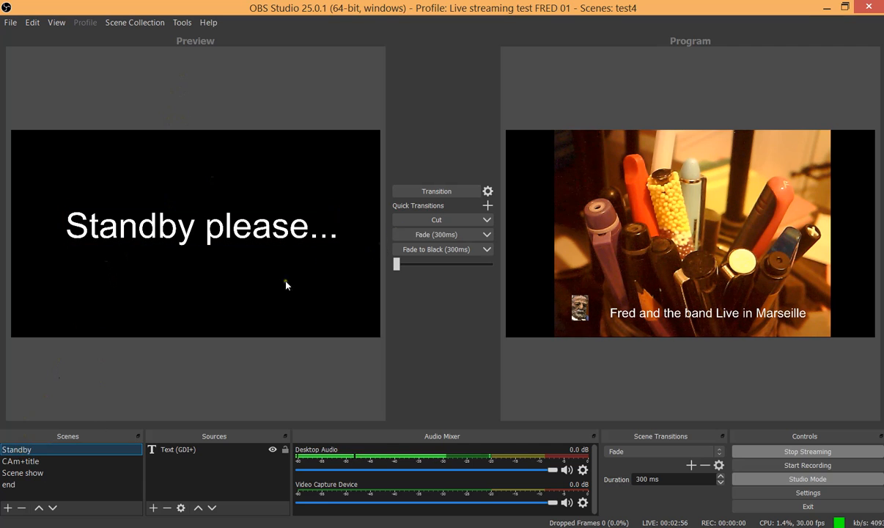
{"action": "left_click", "coordinate": [434, 233]}
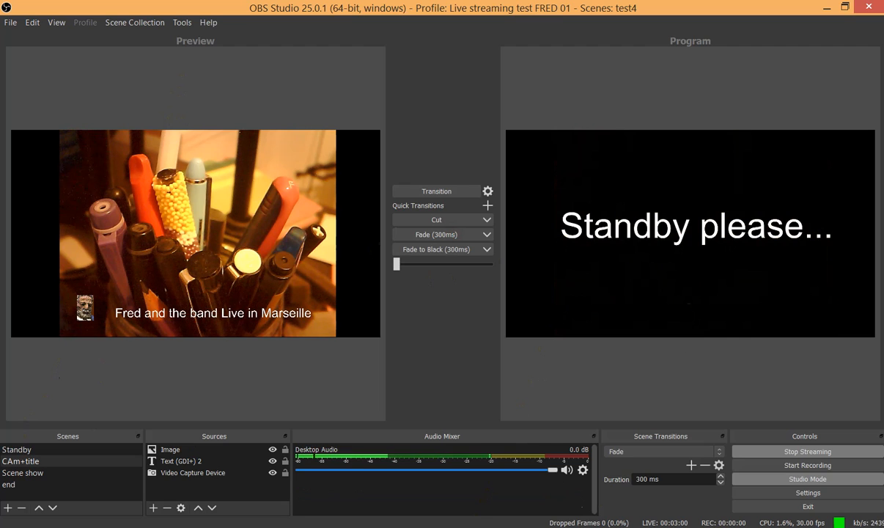
{"action": "mouse_move", "coordinate": [447, 527]}
{"action": "left_click", "coordinate": [444, 526]}
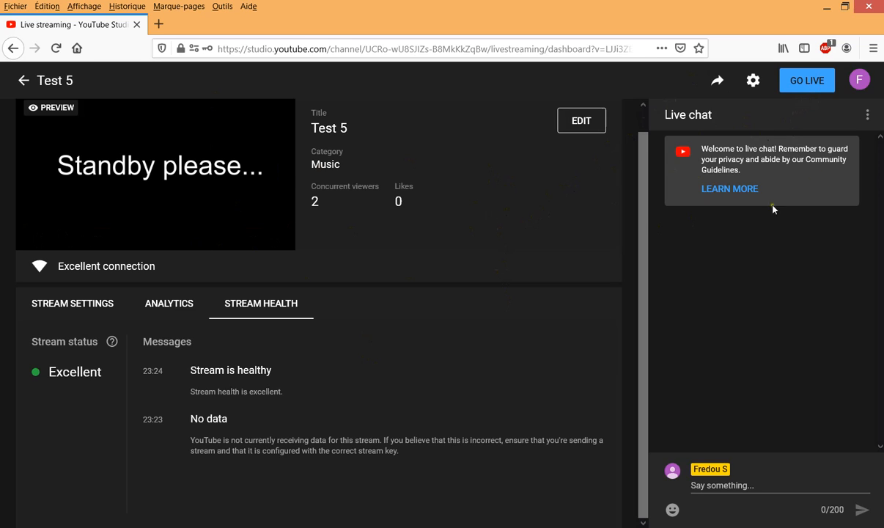
- Copy the Test 5 stream's share link and take the stream live in YouTube Studio
{"action": "left_click", "coordinate": [718, 81]}
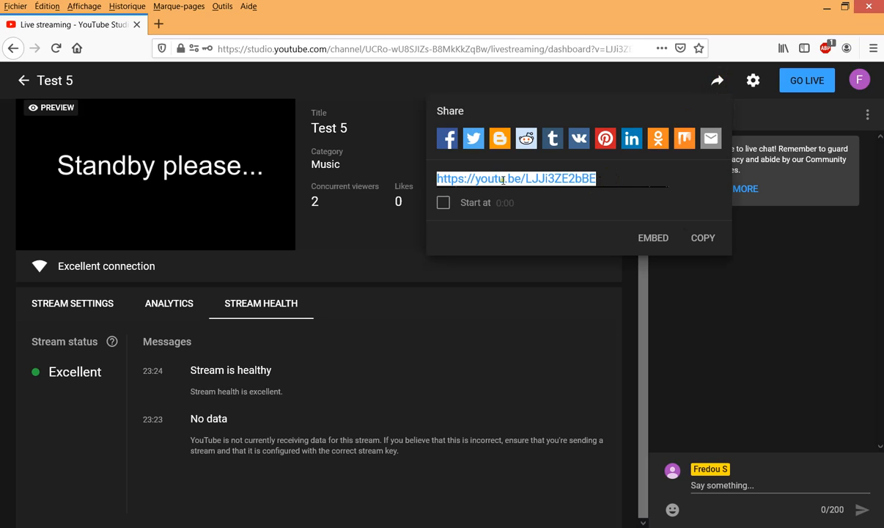
{"action": "left_click", "coordinate": [705, 237]}
{"action": "left_click", "coordinate": [772, 131]}
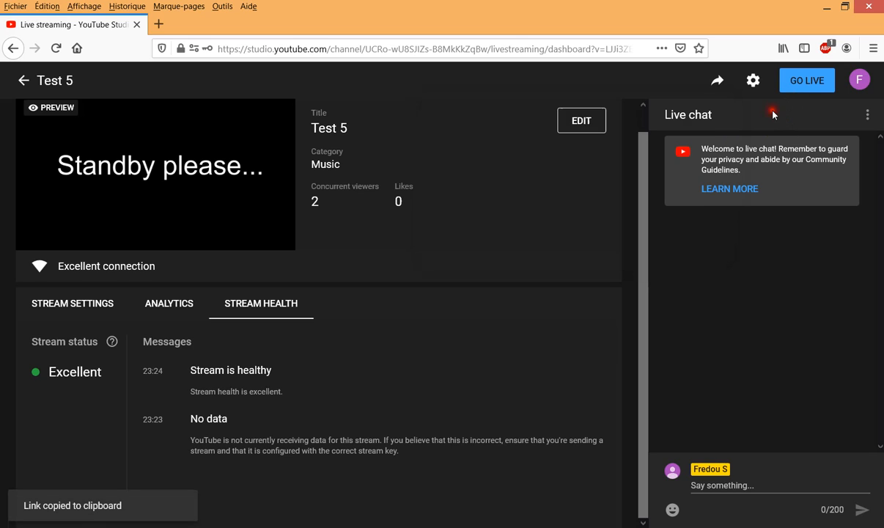
{"action": "left_click", "coordinate": [810, 82]}
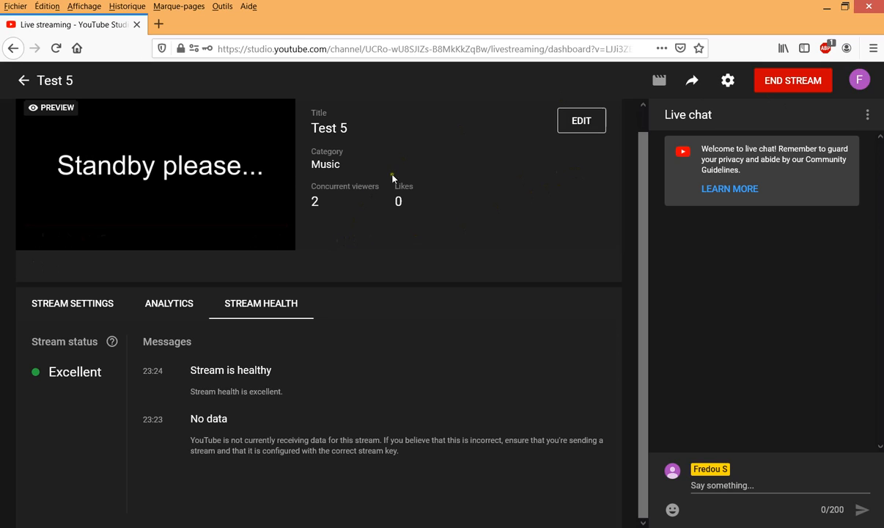
{"action": "mouse_move", "coordinate": [83, 175]}
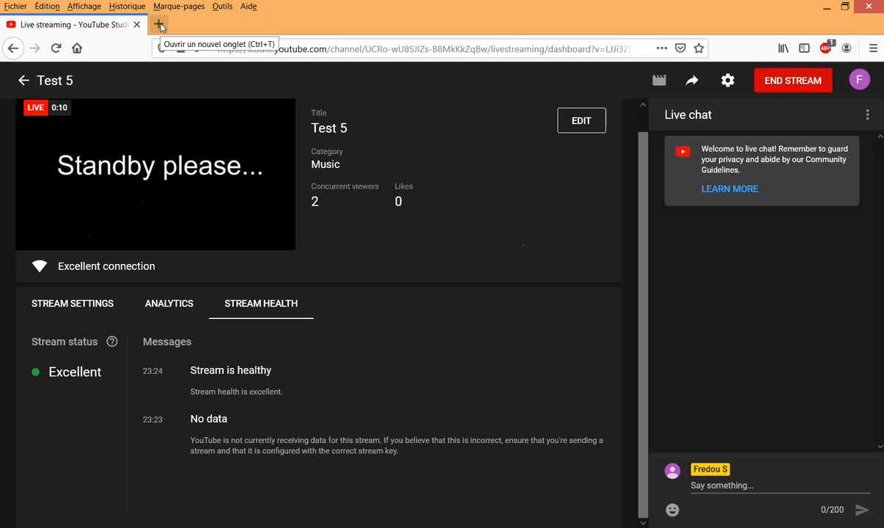
- Copy the live stream's share link, open it in a new browser tab to view the watch page, and return to the YouTube Studio dashboard
{"action": "left_click", "coordinate": [692, 81]}
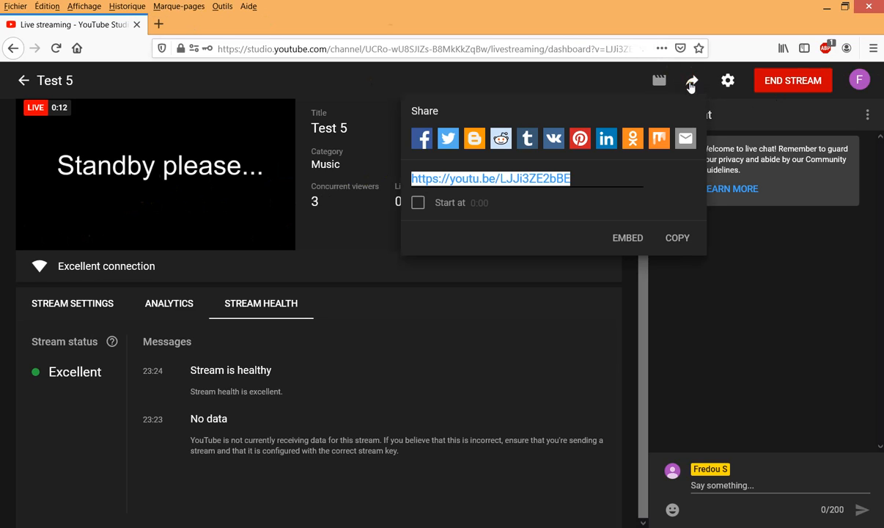
{"action": "left_click", "coordinate": [676, 237]}
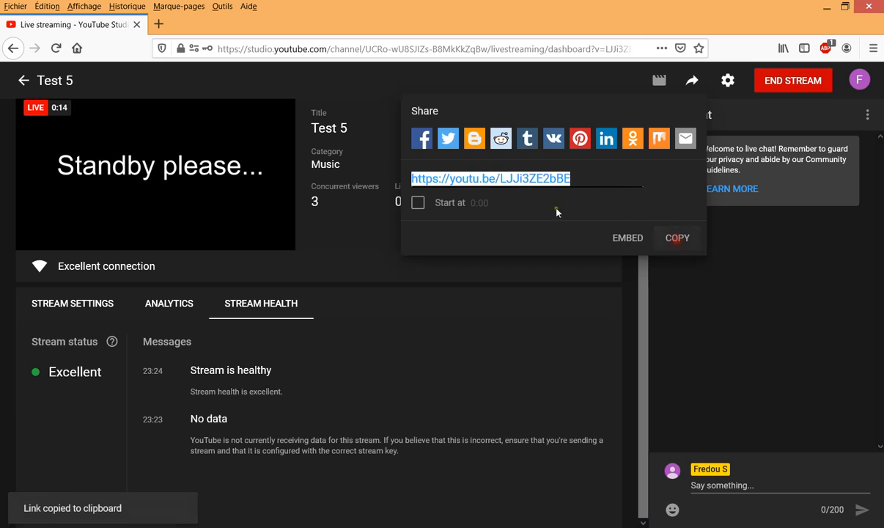
{"action": "left_click", "coordinate": [156, 24]}
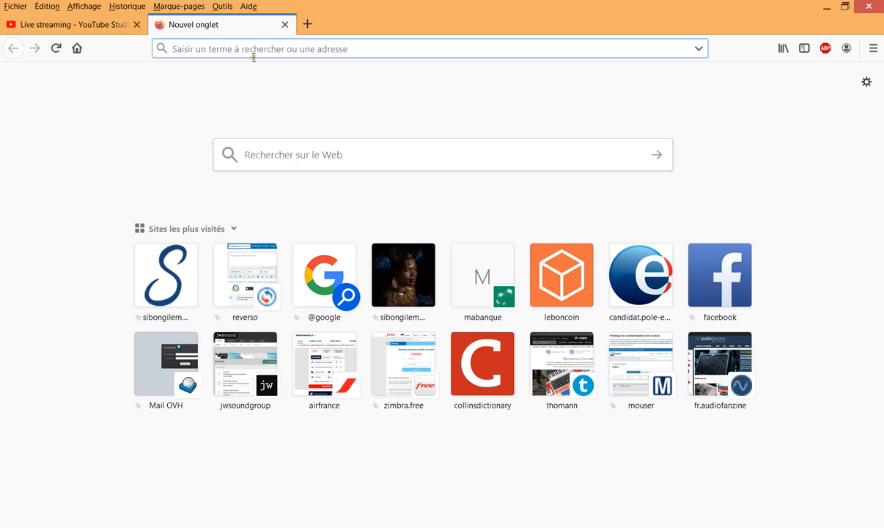
{"action": "key", "text": "ctrl+v"}
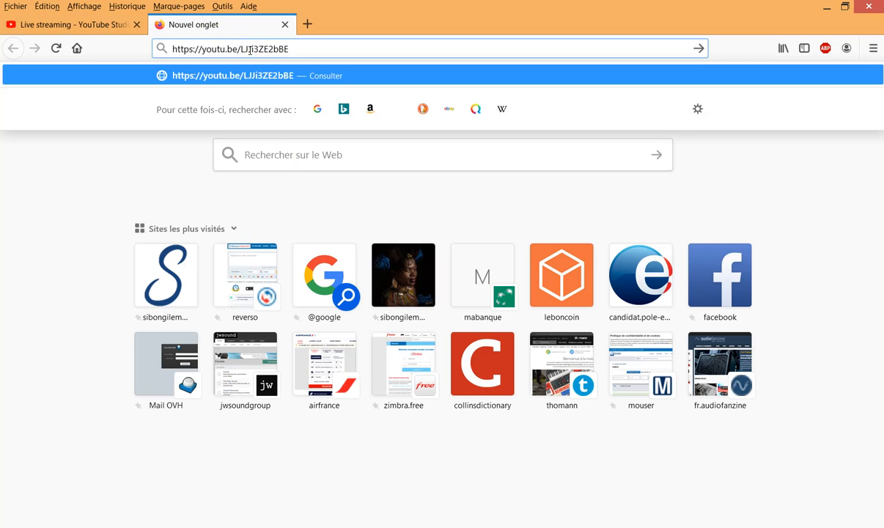
{"action": "key", "text": "Return"}
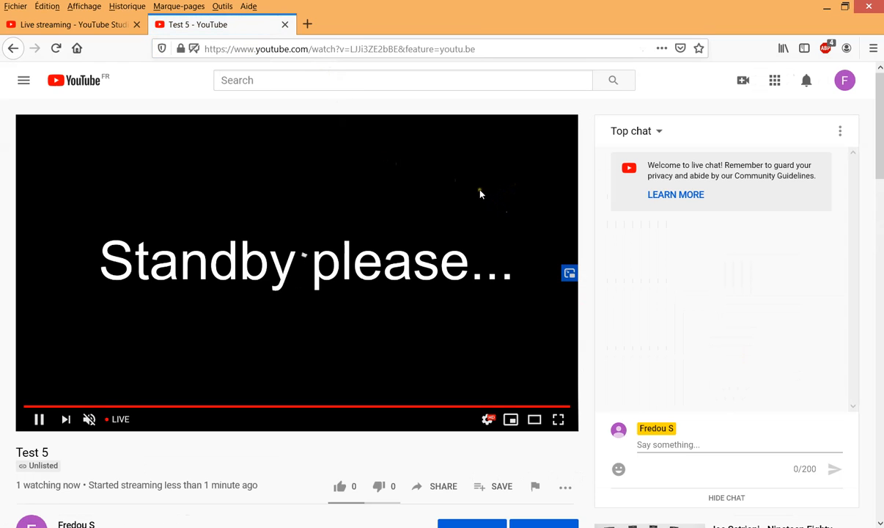
{"action": "scroll", "coordinate": [374, 197], "scroll_direction": "down", "scroll_amount": 2}
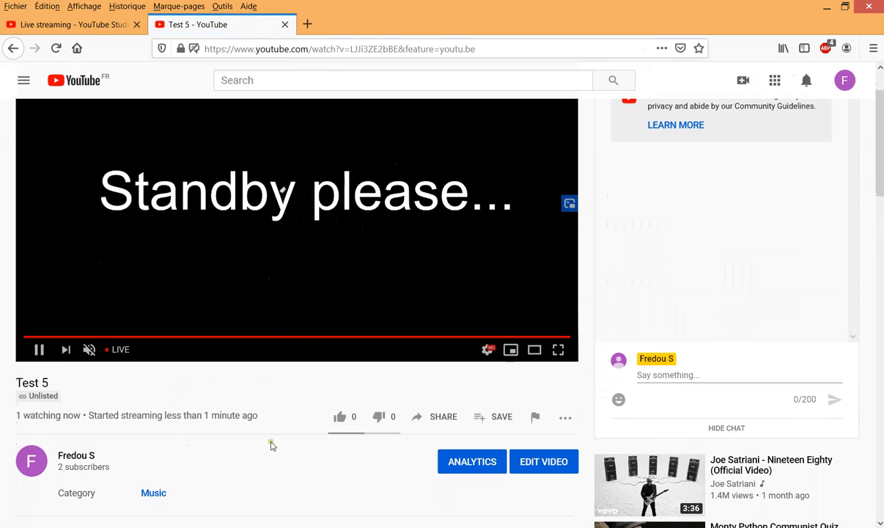
{"action": "scroll", "coordinate": [276, 414], "scroll_direction": "up", "scroll_amount": 2}
{"action": "scroll", "coordinate": [268, 348], "scroll_direction": "down", "scroll_amount": 2}
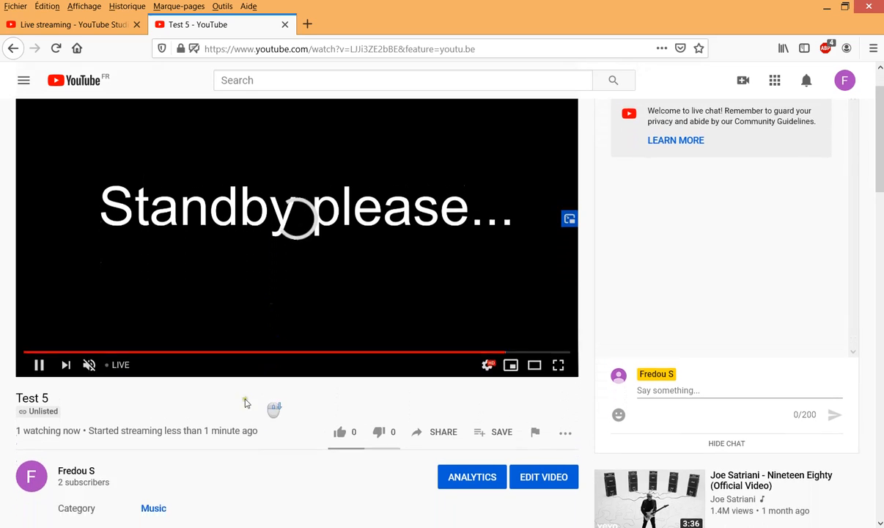
{"action": "scroll", "coordinate": [254, 368], "scroll_direction": "up", "scroll_amount": 2}
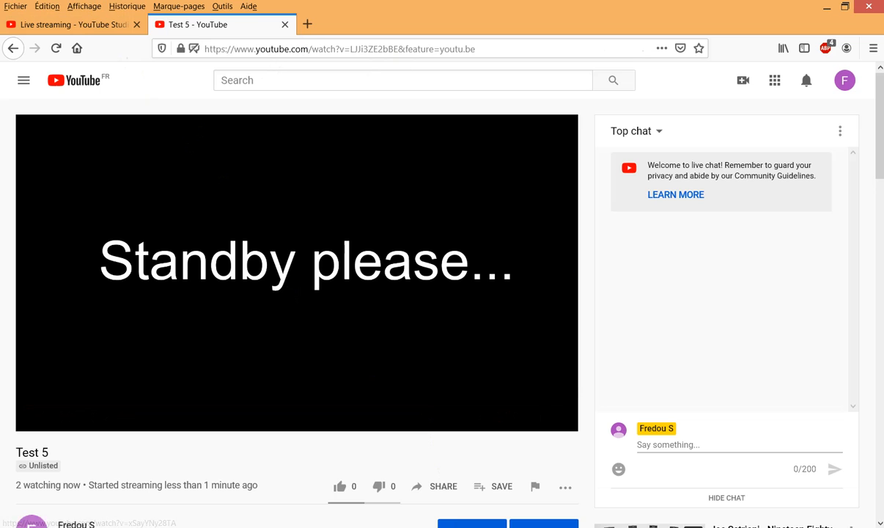
{"action": "left_click", "coordinate": [82, 24]}
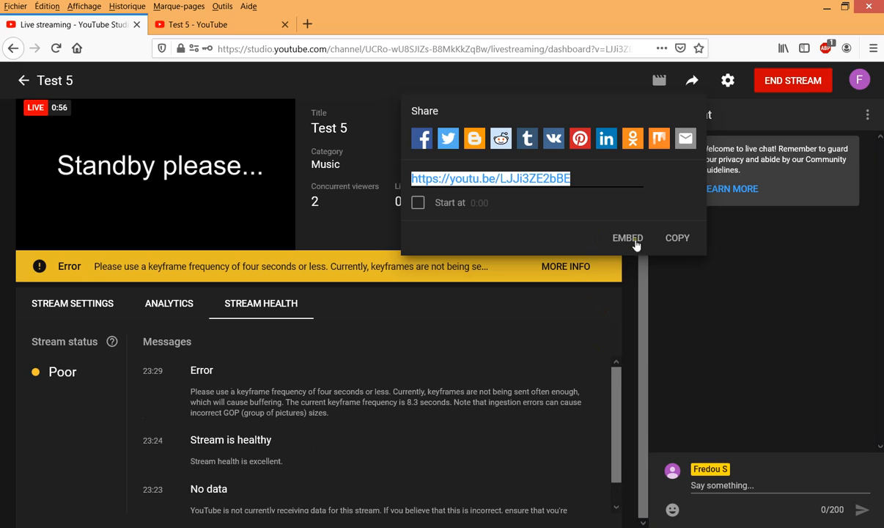
{"action": "left_click", "coordinate": [590, 301]}
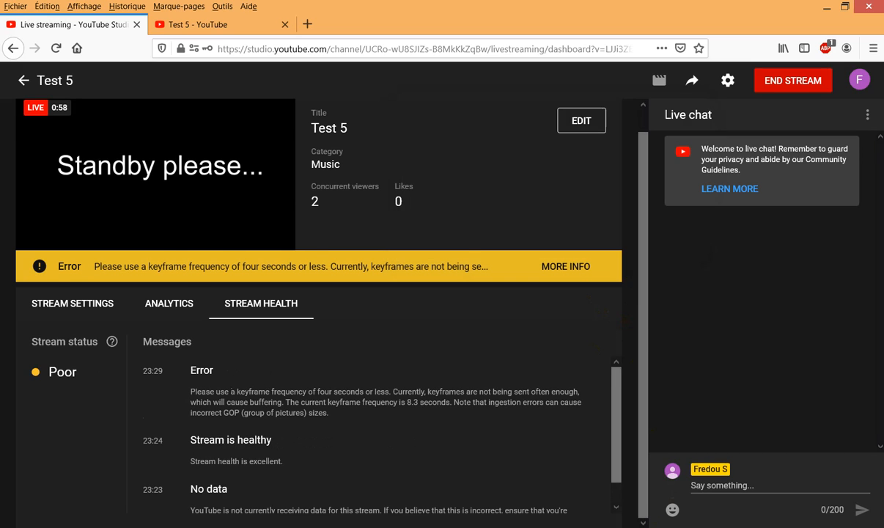
- Switch to OBS Studio and fade the CAm+title scene, followed by Scene show, into the program output
{"action": "key", "text": "alt+Tab"}
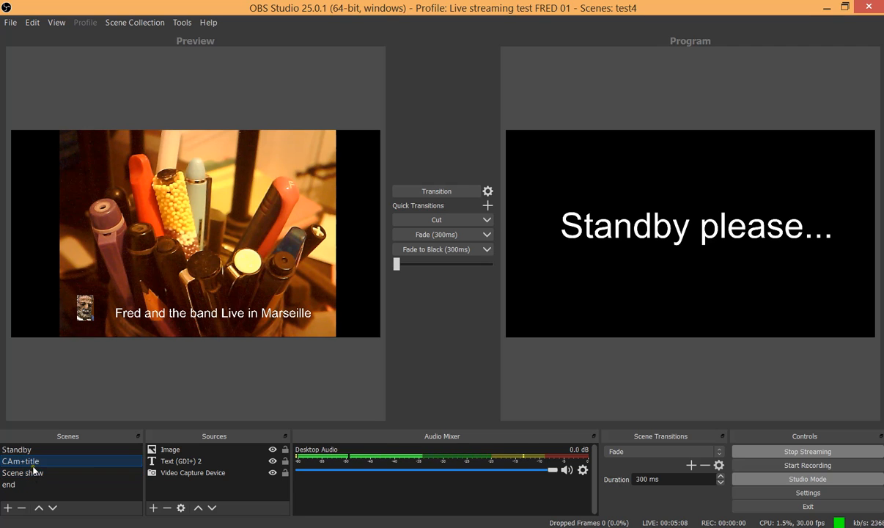
{"action": "left_click", "coordinate": [437, 235]}
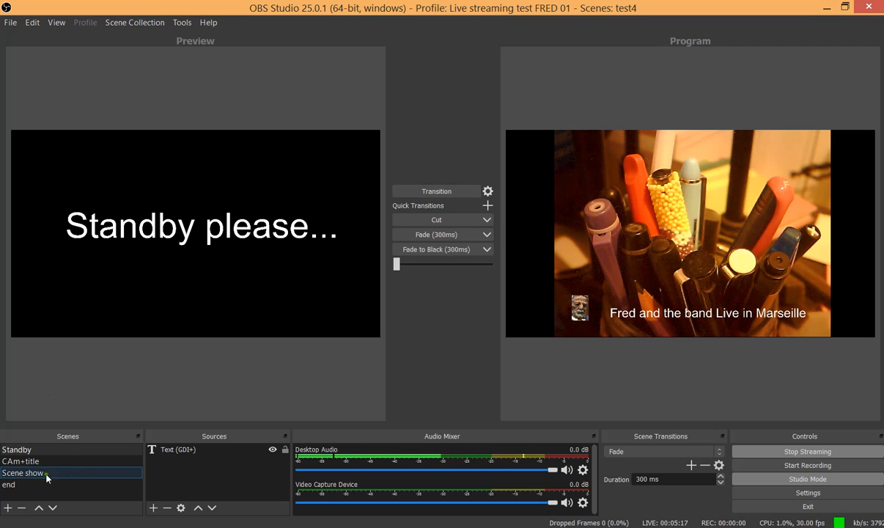
{"action": "left_click", "coordinate": [46, 474]}
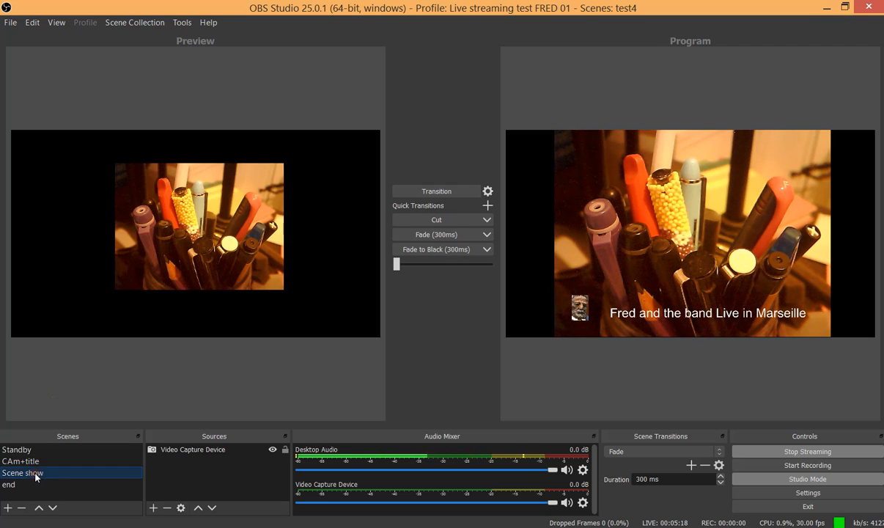
{"action": "left_click", "coordinate": [462, 236]}
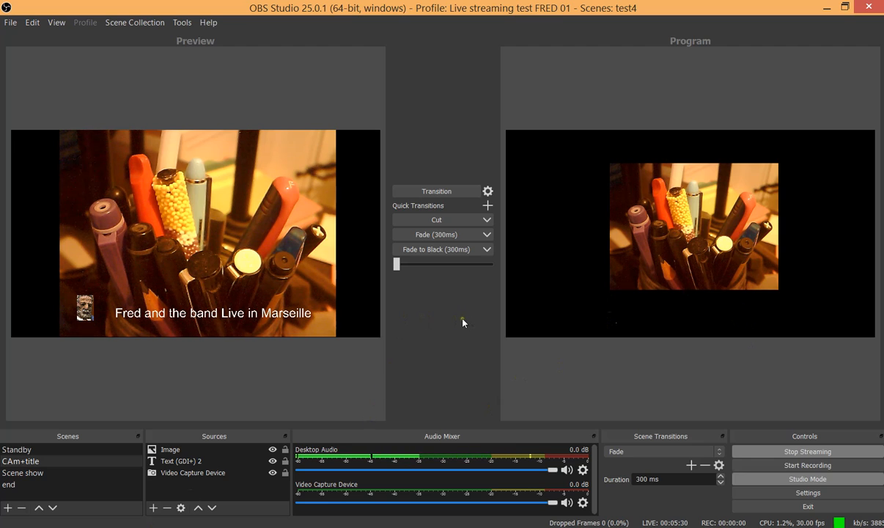
- Check the live picture in YouTube Studio and on the Test 5 watch page against the program output in OBS Studio
{"action": "key", "text": "alt+Tab"}
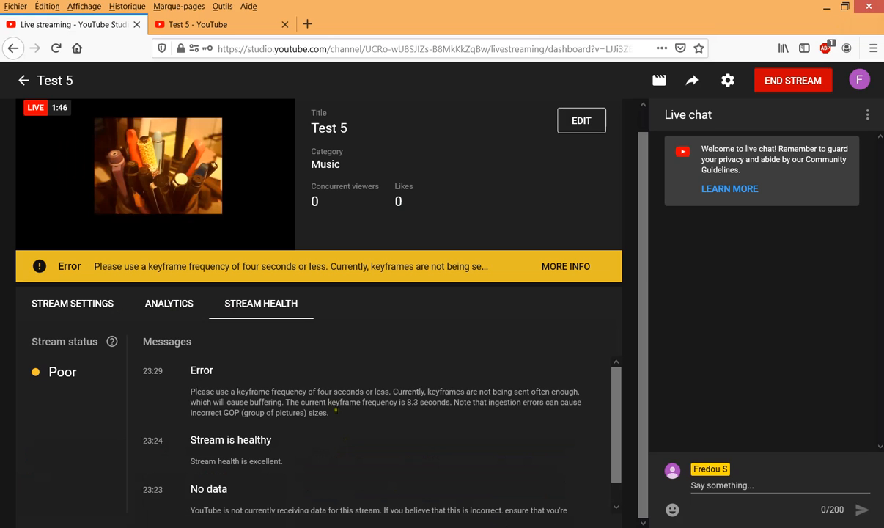
{"action": "left_click", "coordinate": [218, 27]}
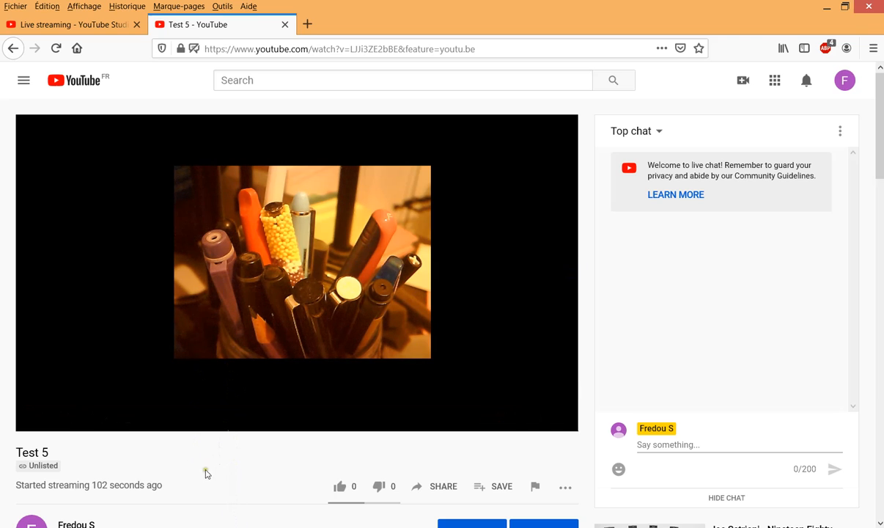
{"action": "left_click", "coordinate": [83, 26]}
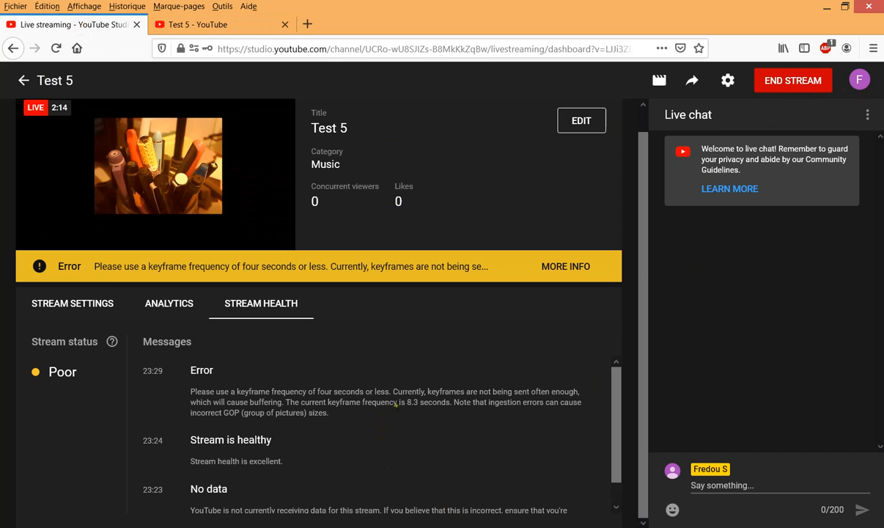
{"action": "key", "text": "alt+Tab"}
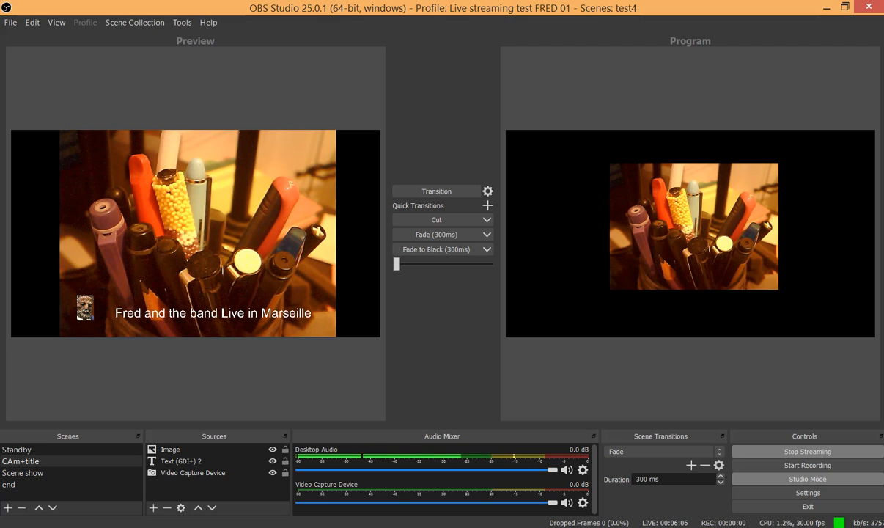
{"action": "key", "text": "alt+Tab"}
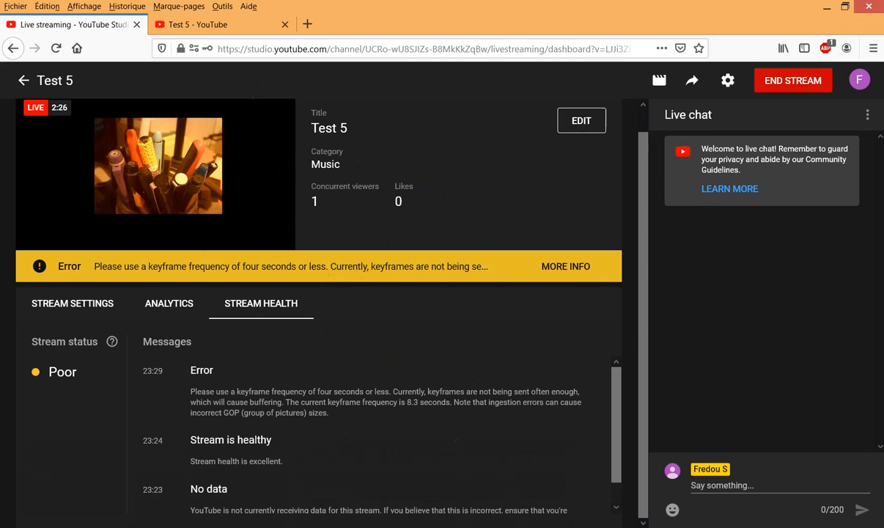
{"action": "key", "text": "alt+Tab"}
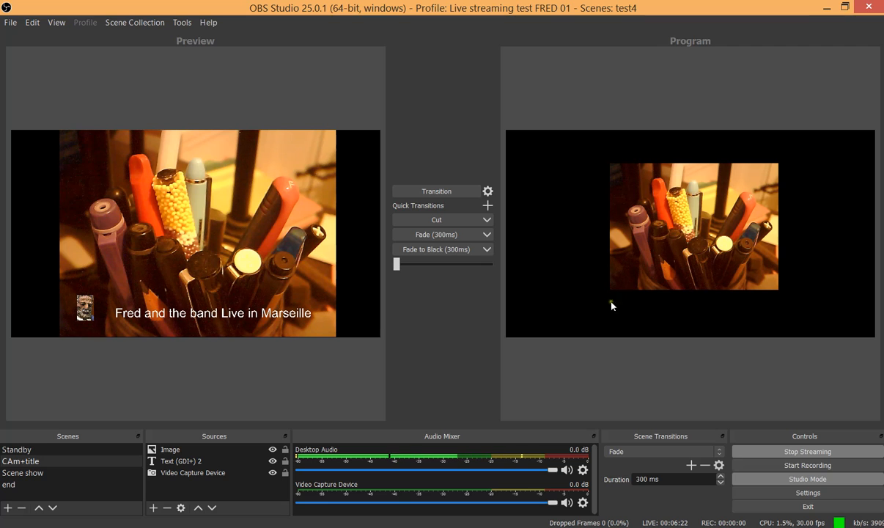
- Switch to YouTube Studio and view the Test 5 live picture in full screen and picture-in-picture, returning it to the dashboard player
{"action": "mouse_move", "coordinate": [622, 527]}
{"action": "key", "text": "alt+Tab"}
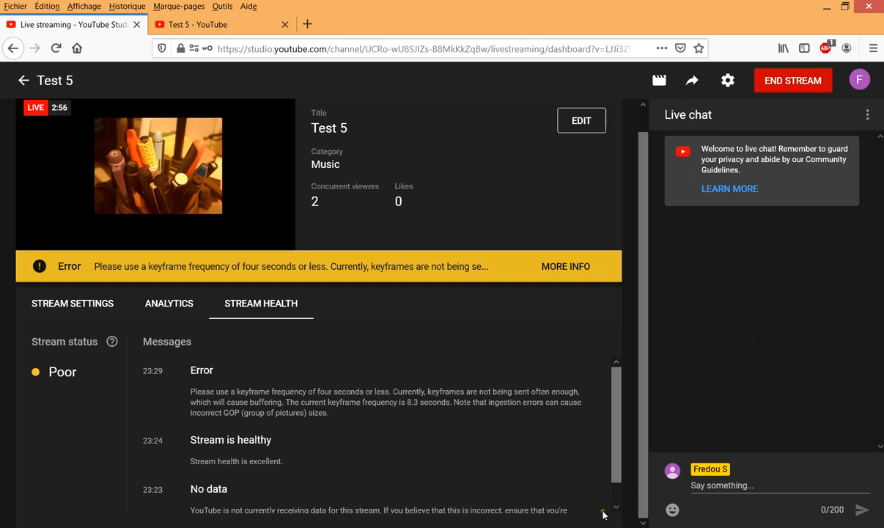
{"action": "mouse_move", "coordinate": [282, 226]}
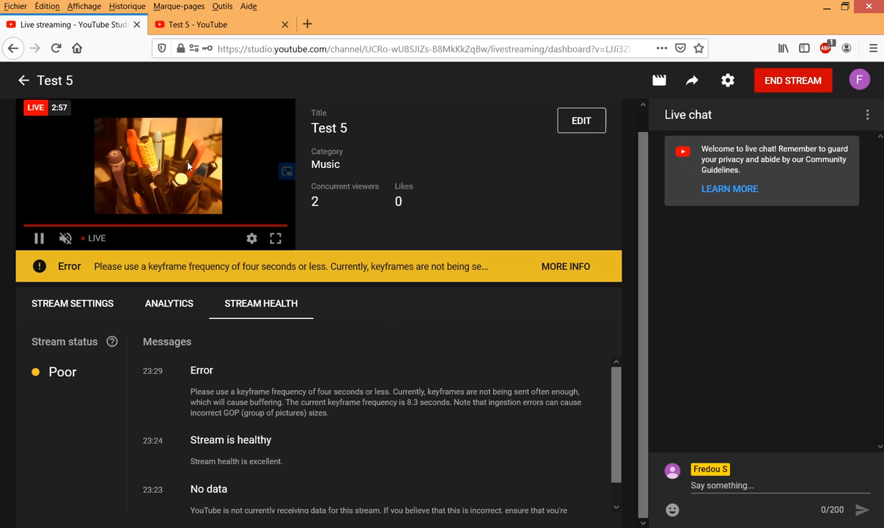
{"action": "left_click", "coordinate": [275, 238]}
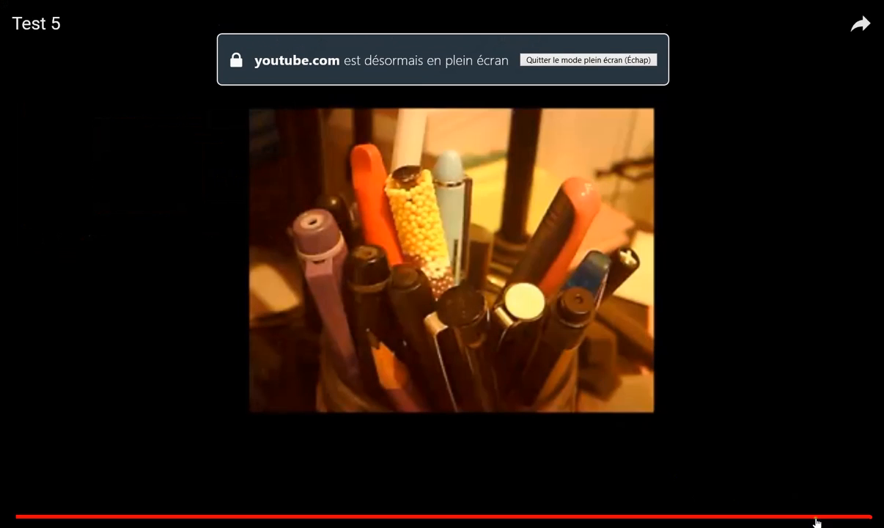
{"action": "left_click", "coordinate": [852, 525]}
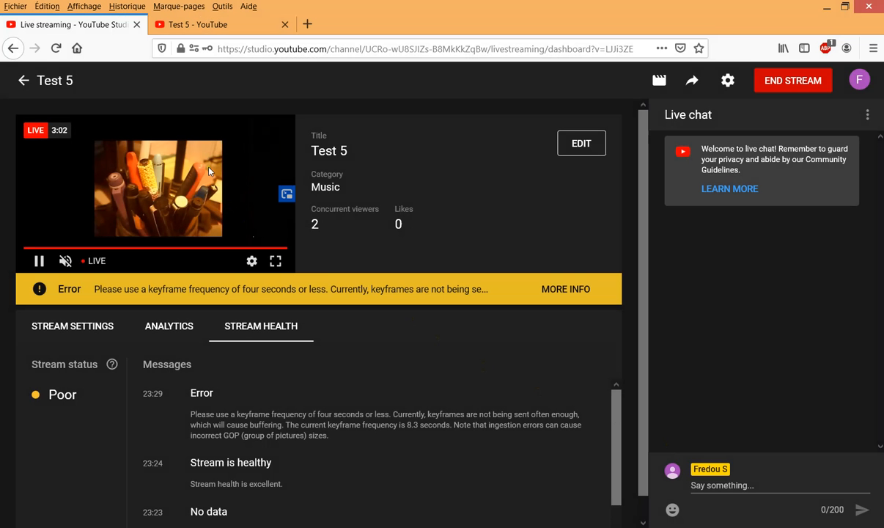
{"action": "left_click", "coordinate": [283, 195]}
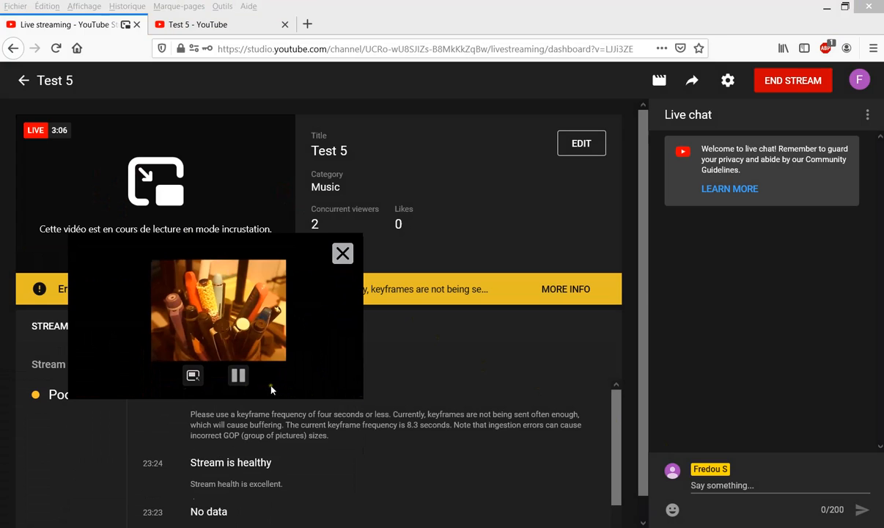
{"action": "left_click", "coordinate": [195, 375]}
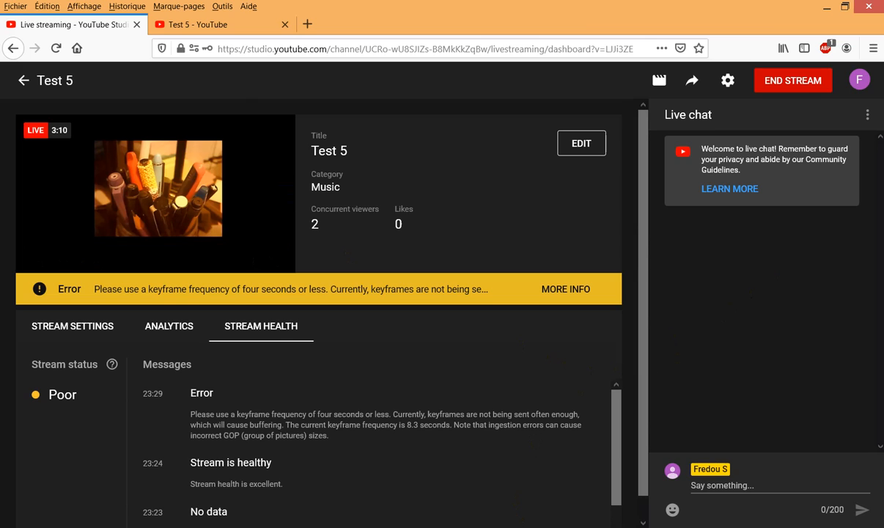
- Switch to OBS Studio, fade the end scene into the program output, and finish with Fade to Black (300ms)
{"action": "key", "text": "alt+Tab"}
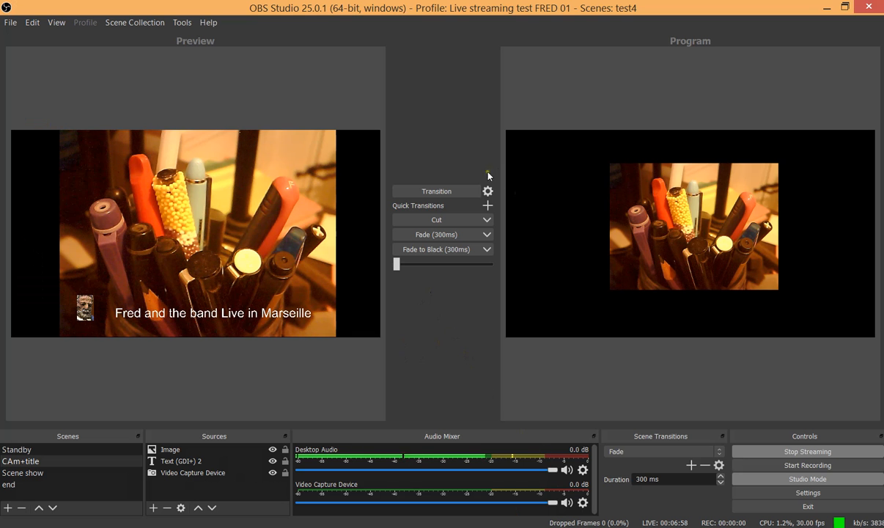
{"action": "left_click", "coordinate": [22, 484]}
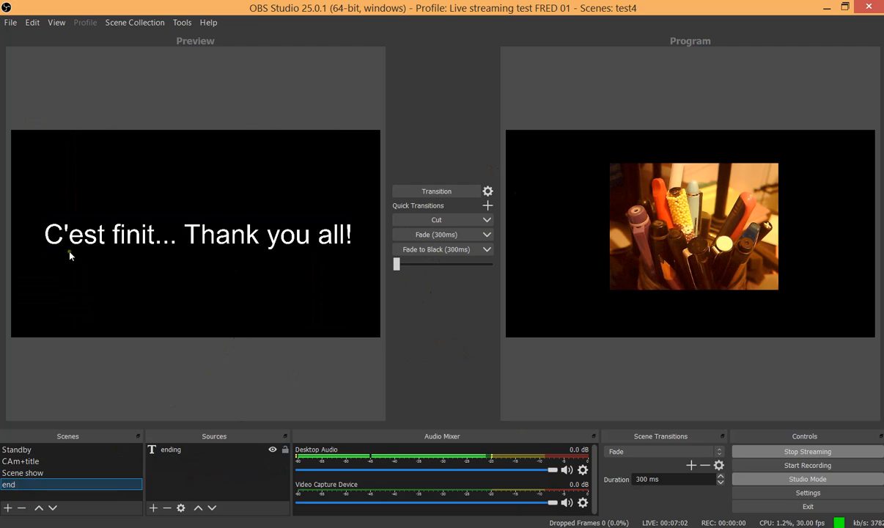
{"action": "left_click", "coordinate": [437, 236]}
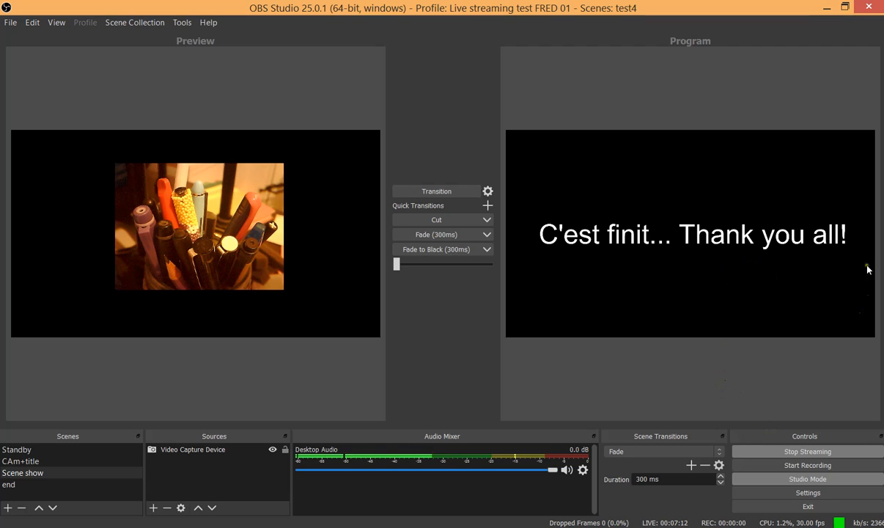
{"action": "left_click", "coordinate": [444, 250]}
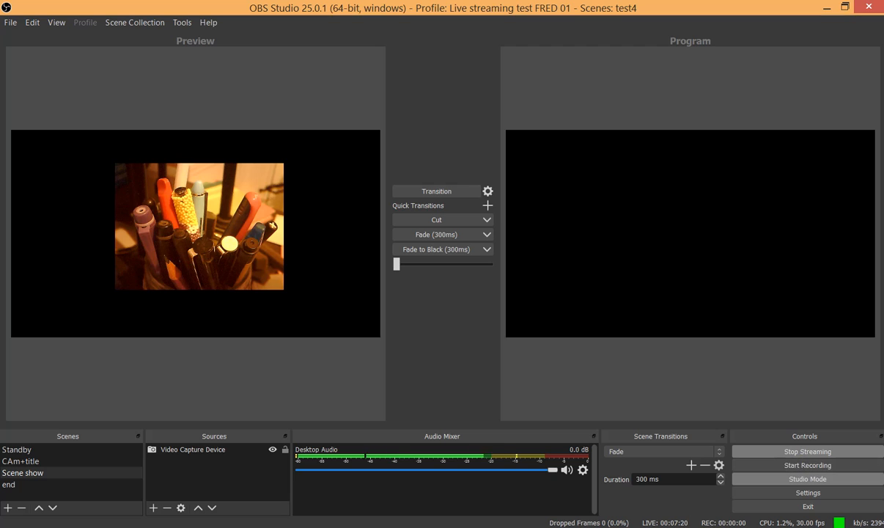
- End the Test 5 stream in YouTube Studio, dismissing its summary, and stop streaming in OBS Studio
{"action": "key", "text": "alt+Tab"}
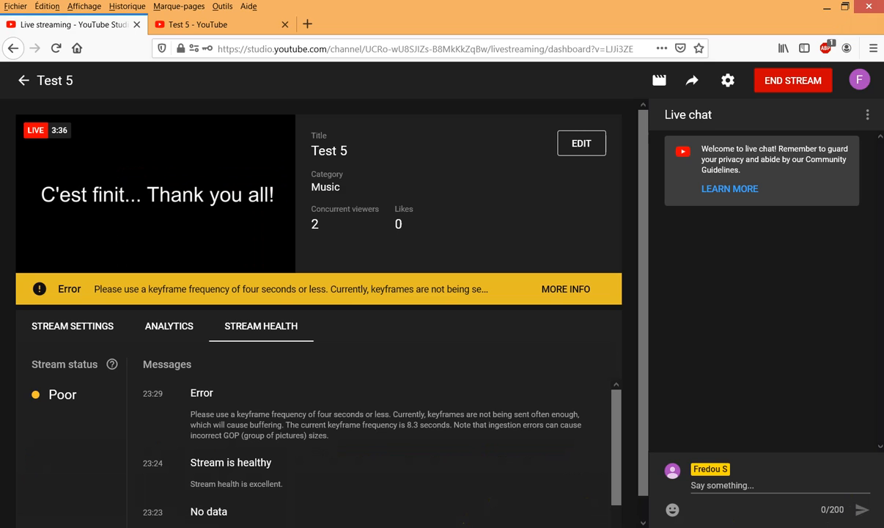
{"action": "left_click", "coordinate": [795, 82]}
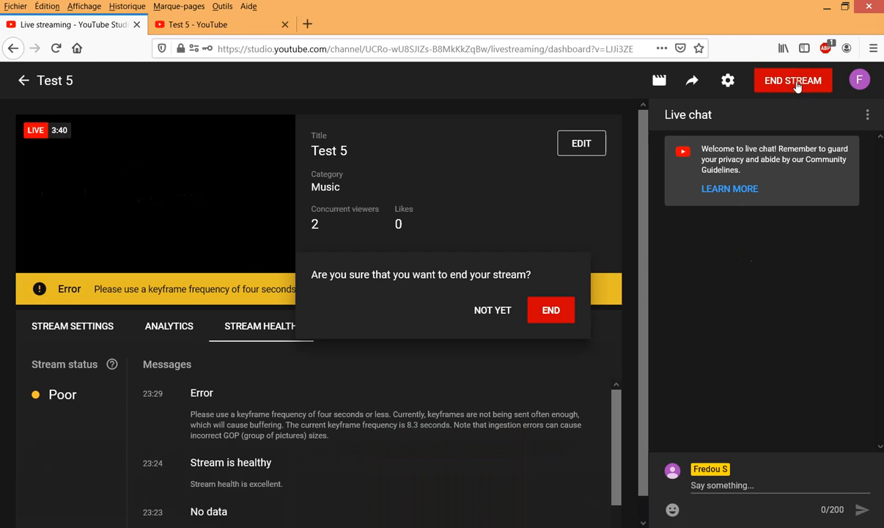
{"action": "left_click", "coordinate": [551, 311]}
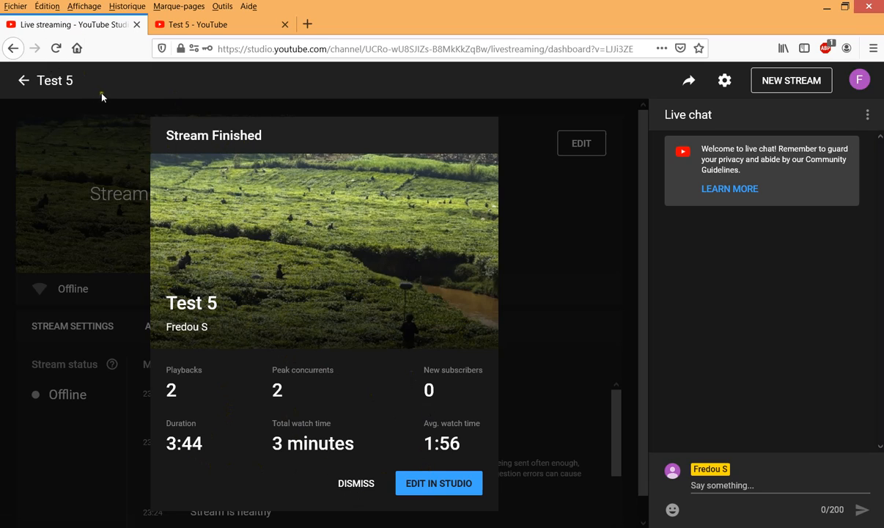
{"action": "left_click", "coordinate": [355, 485]}
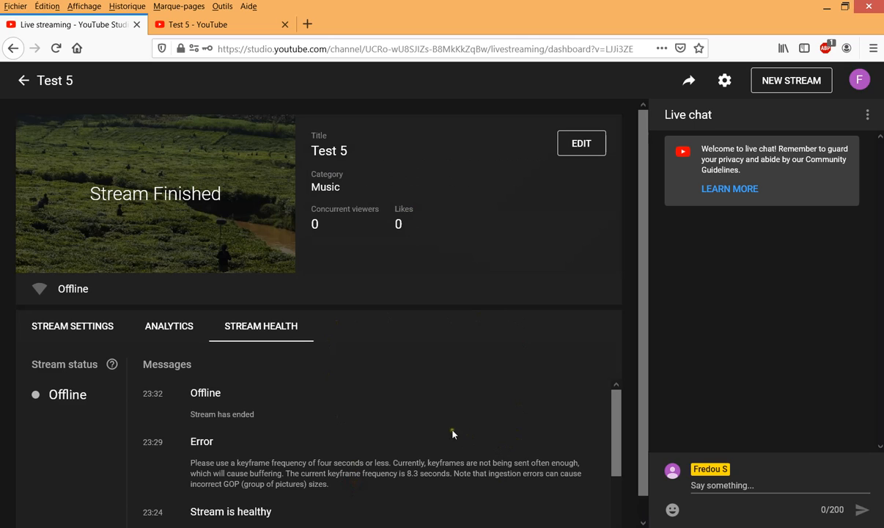
{"action": "key", "text": "alt+Tab"}
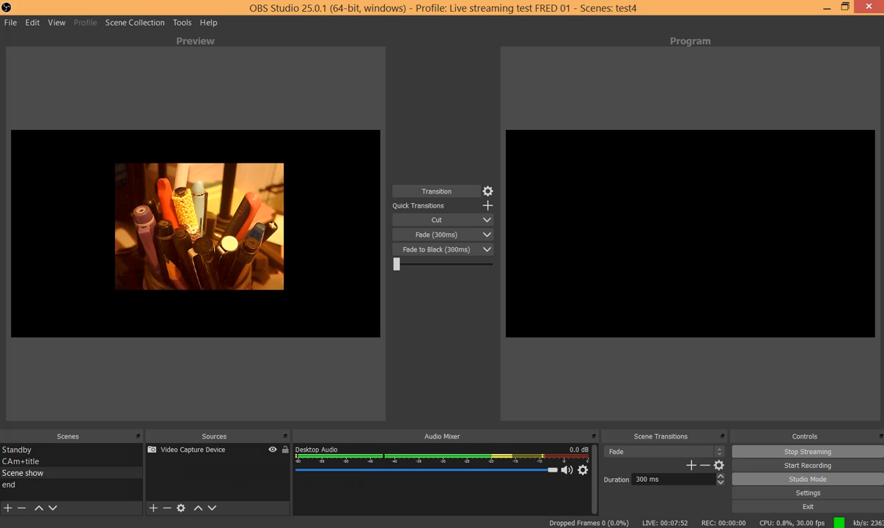
{"action": "left_click", "coordinate": [739, 452]}
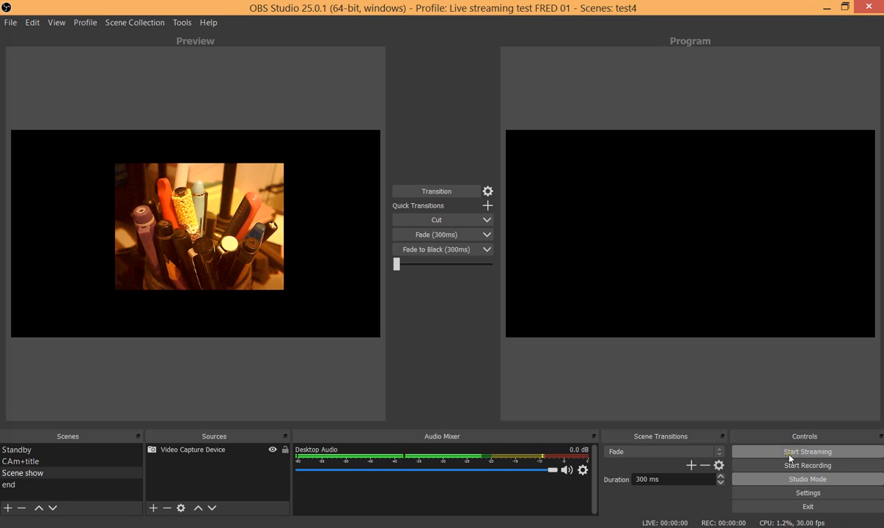